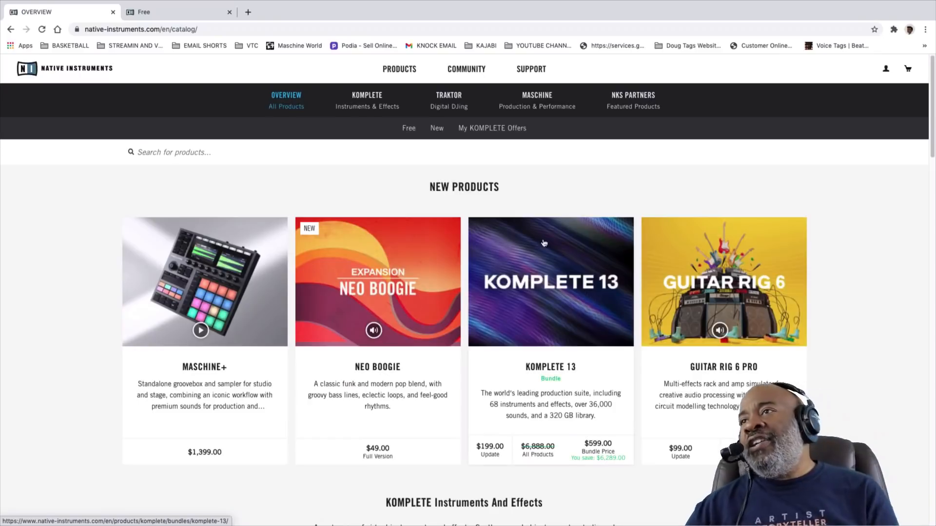
Show the free products in the Native Instruments catalog, open the Native Access page and review its features and download options.
left_click(409, 128)
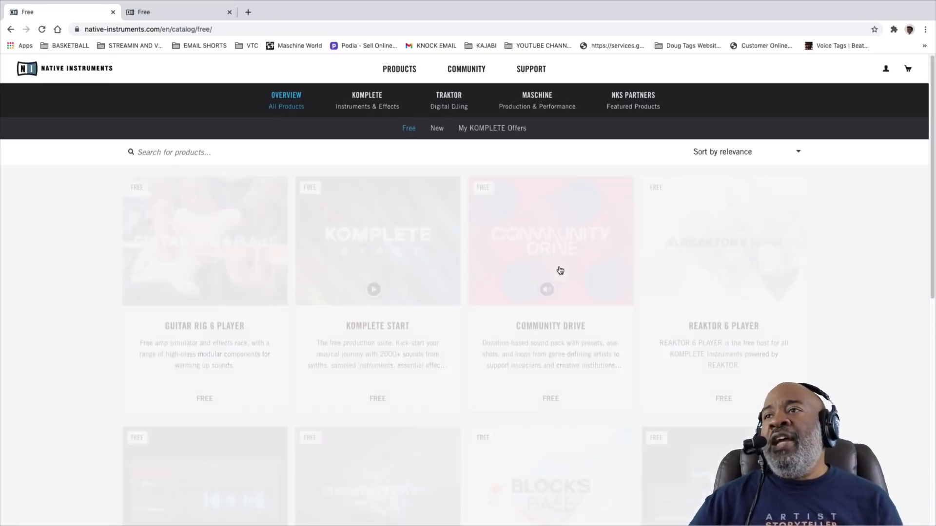
scroll(561, 271, "down", 10)
left_click(567, 331)
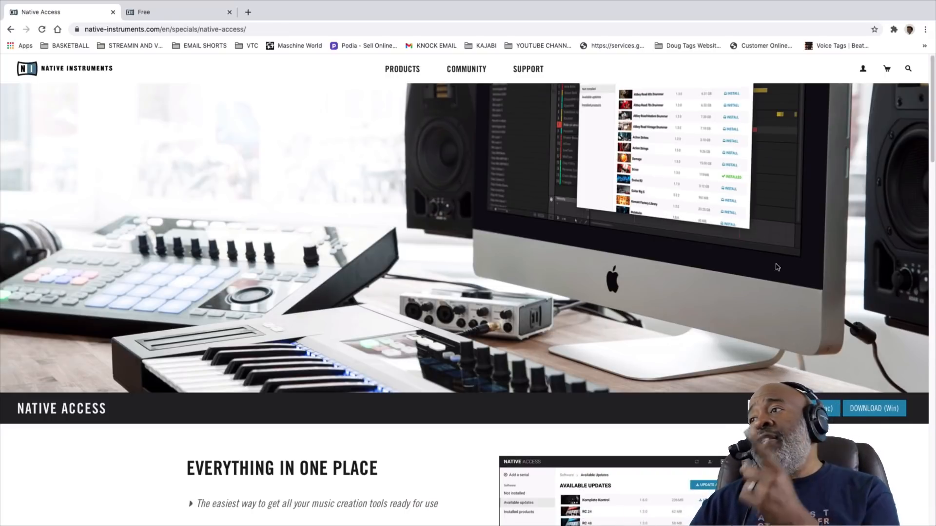
scroll(777, 267, "down", 5)
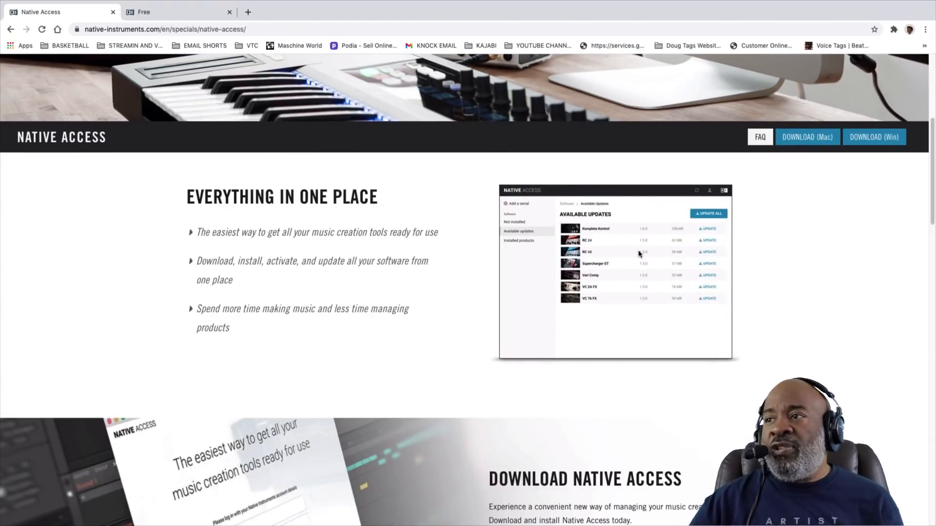
scroll(639, 254, "down", 7)
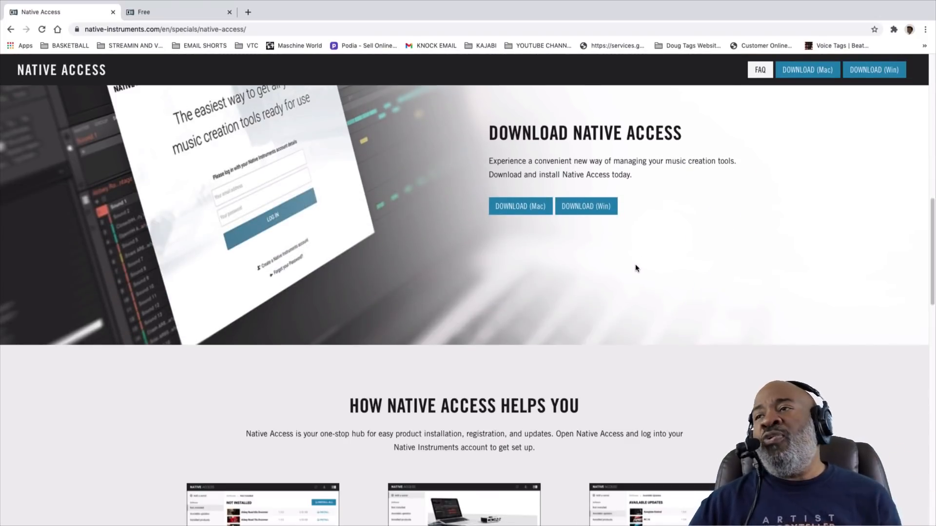
scroll(634, 271, "up", 5)
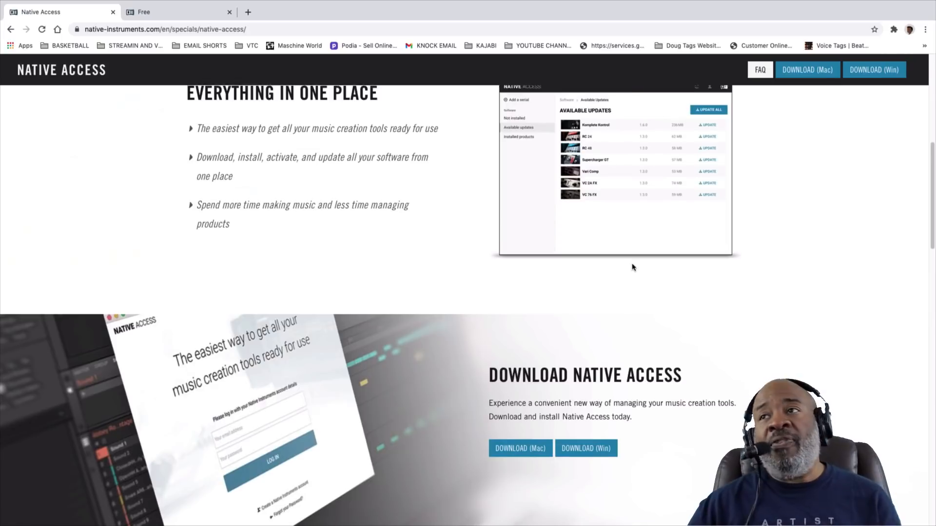
scroll(633, 265, "up", 8)
Open the Komplete Kontrol Software page from the free catalog in the other browser tab and review its description.
left_click(153, 18)
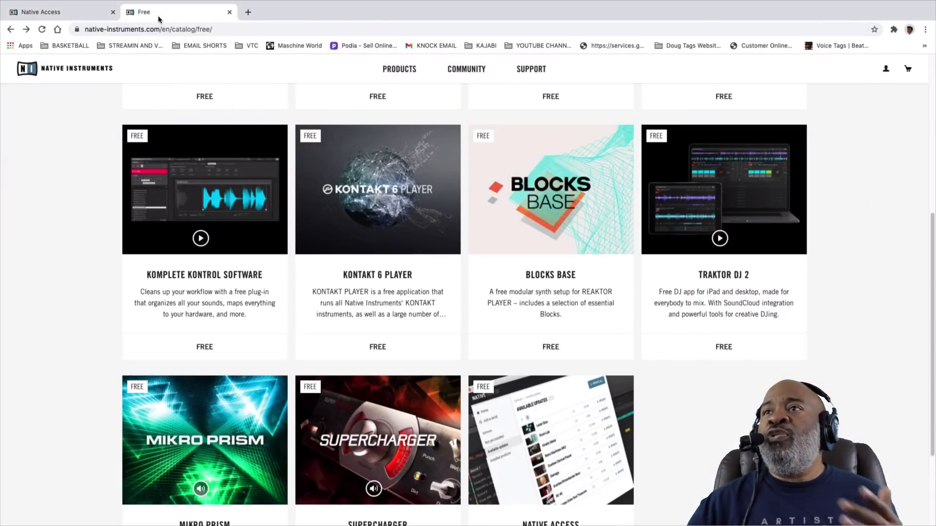
left_click(229, 211)
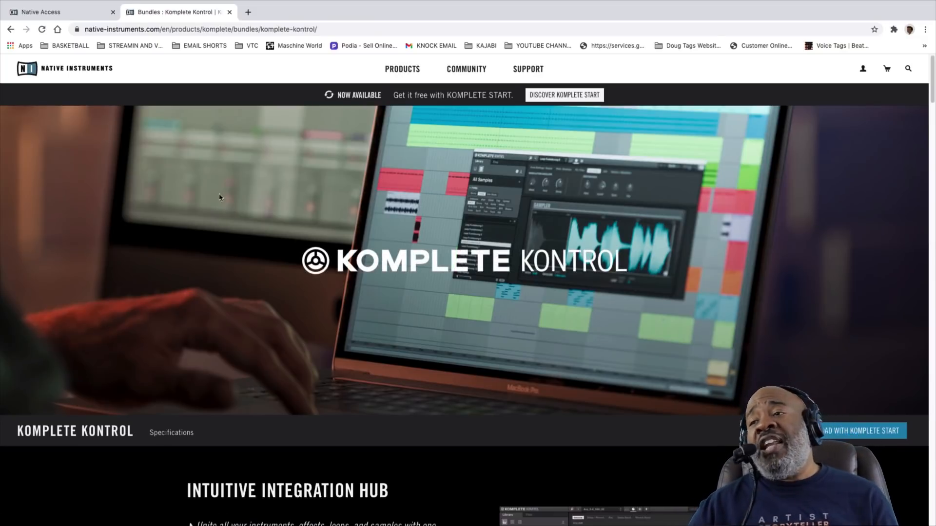
scroll(209, 205, "down", 3)
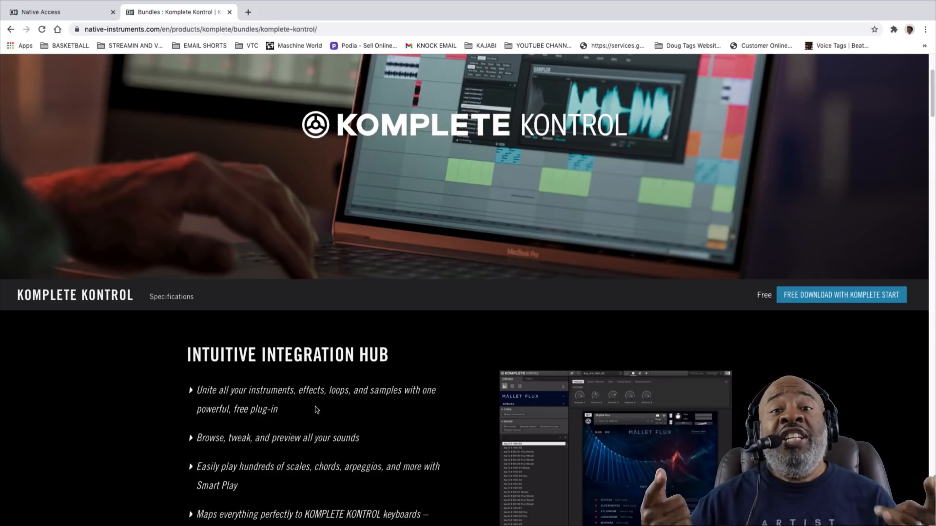
scroll(463, 383, "down", 2)
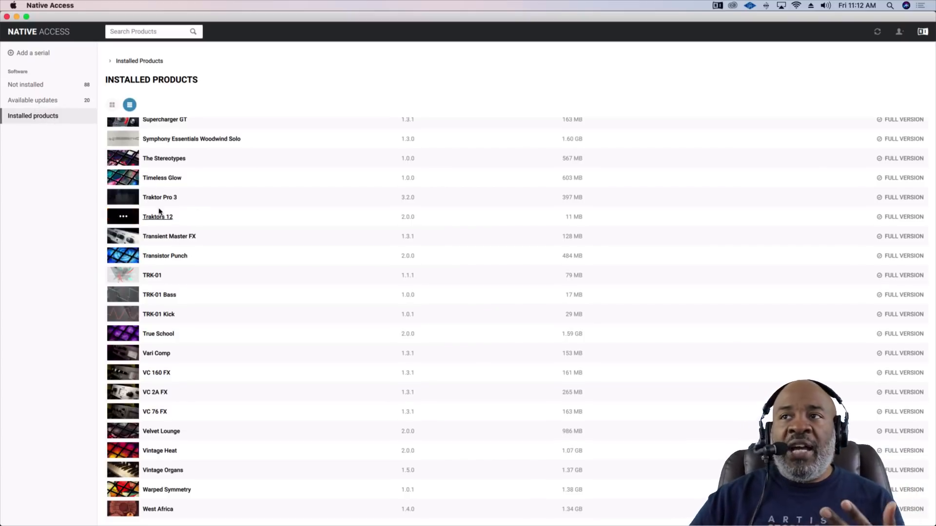
Switch to Native Access and look through the installed products and the list of products not yet installed.
scroll(229, 287, "up", 10)
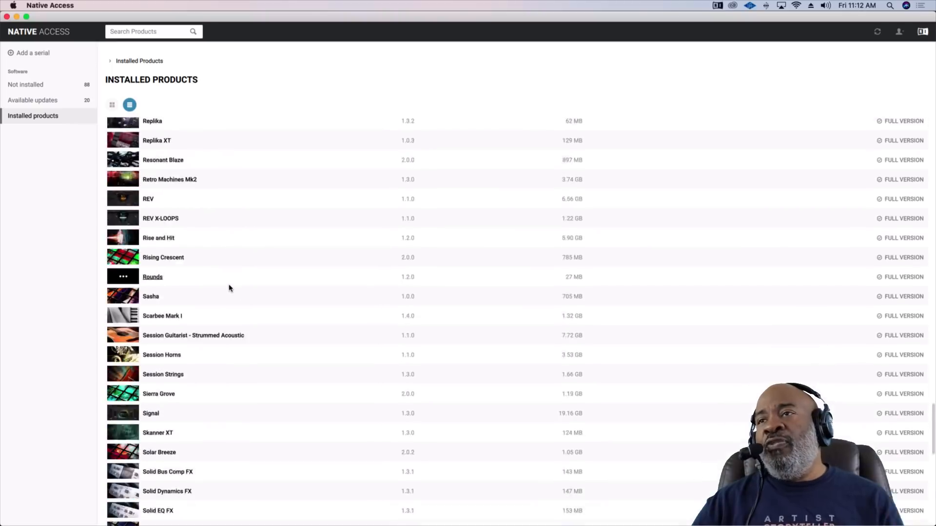
scroll(229, 287, "down", 10)
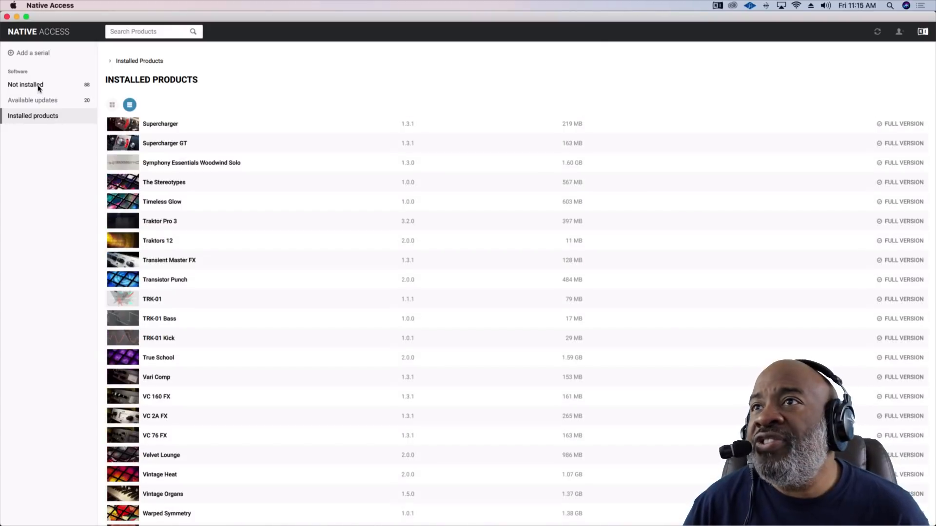
left_click(30, 85)
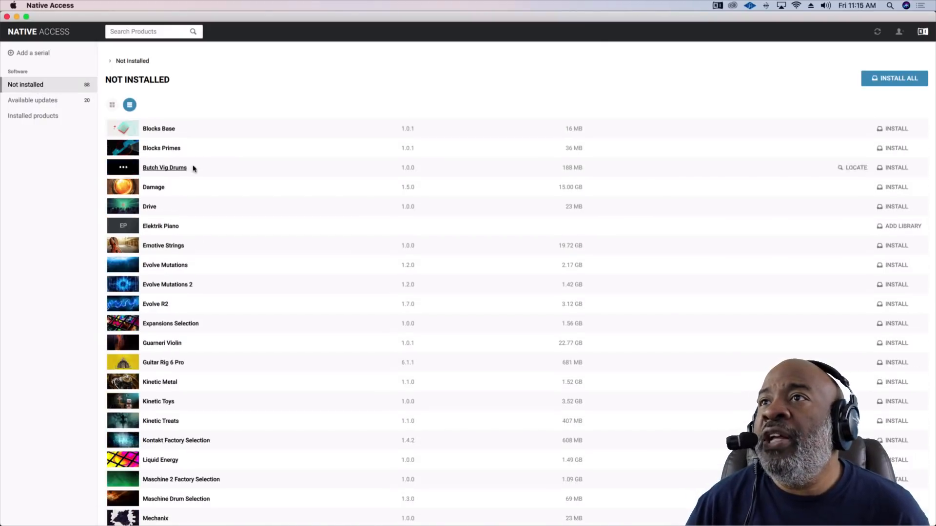
scroll(255, 197, "down", 10)
scroll(255, 197, "down", 15)
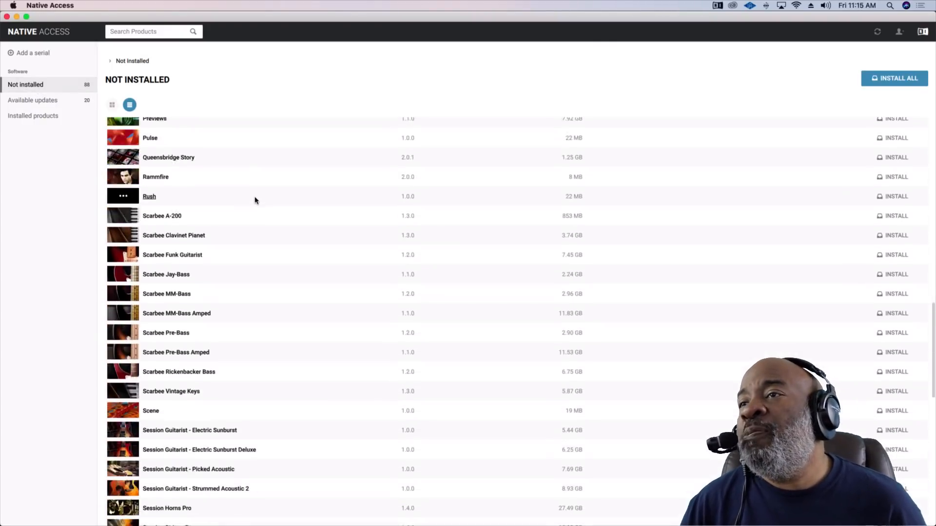
scroll(255, 201, "down", 2)
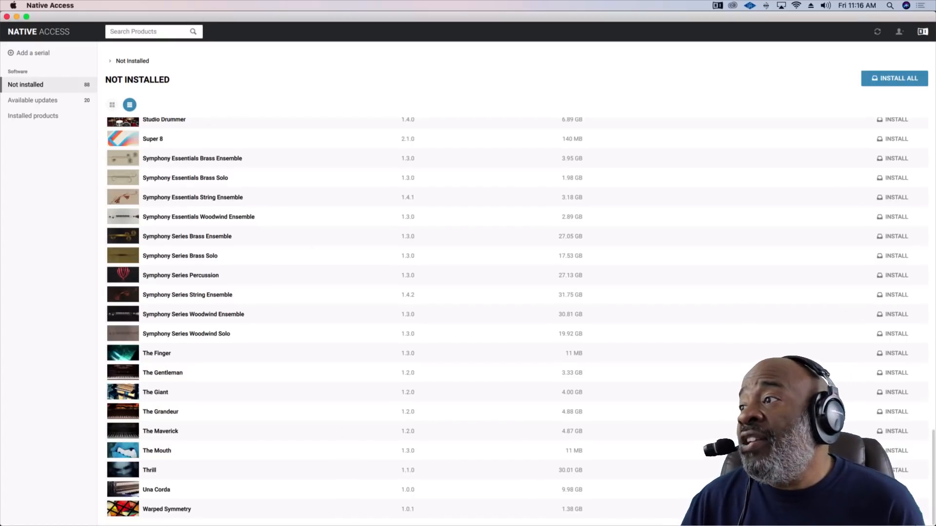
Open the details of Warped Symmetry among the installed products and bring up its installation path.
left_click(44, 116)
scroll(265, 243, "down", 3)
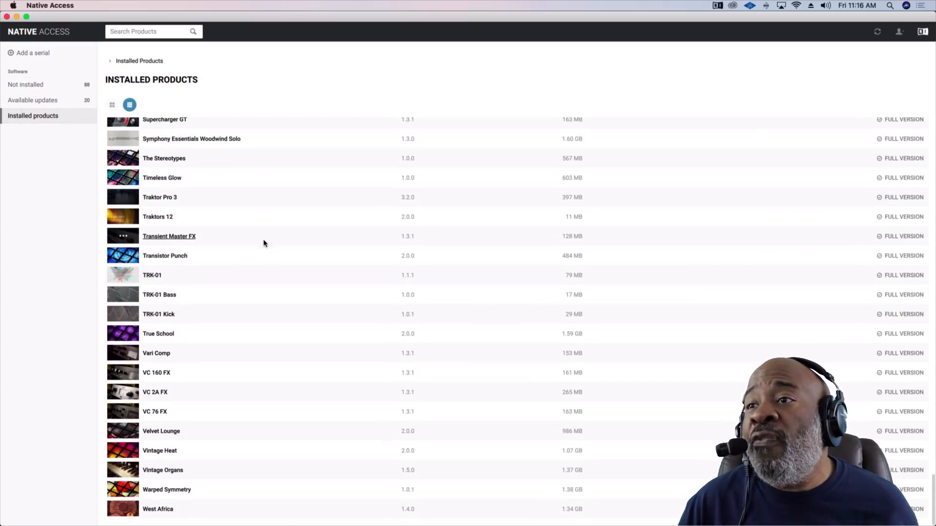
left_click(176, 492)
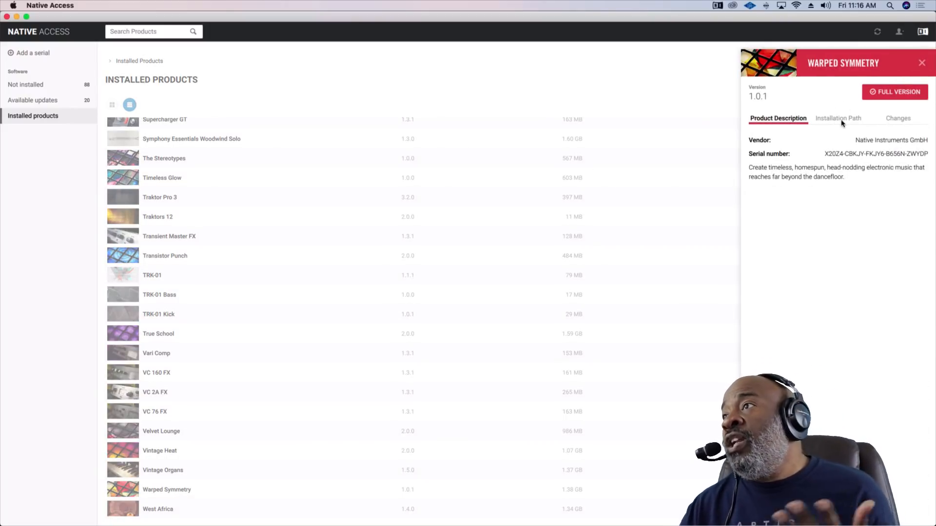
left_click(841, 118)
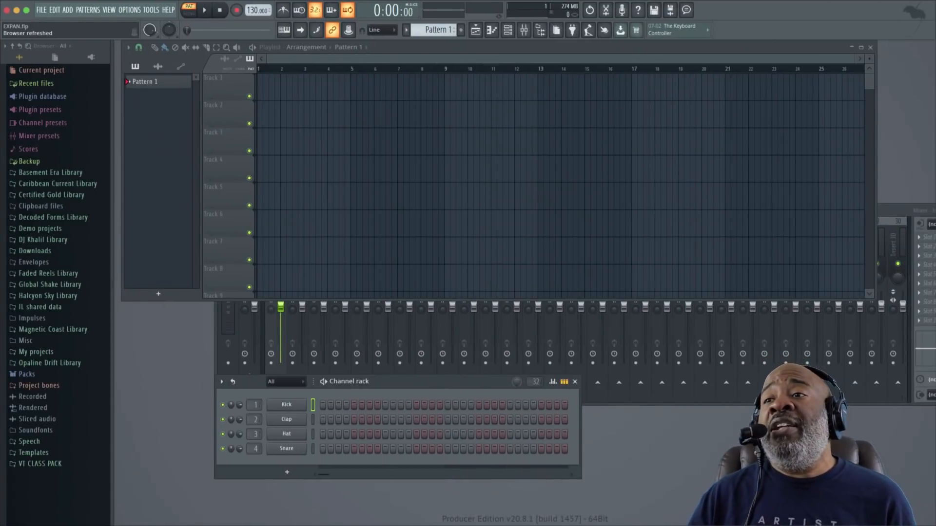
Switch to FL Studio and add /Users/Shared/Warped Symmetry Library/ as a browser extra search folder in the file settings.
left_click(129, 9)
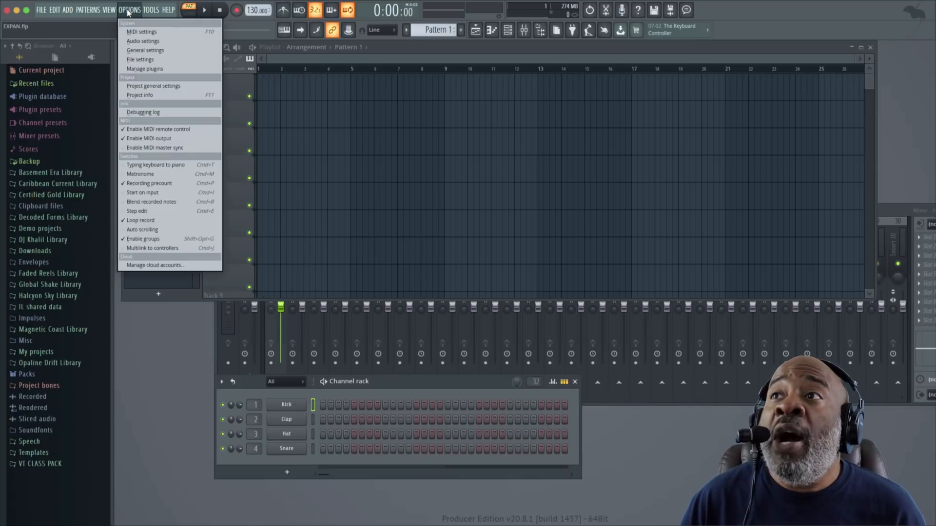
left_click(154, 61)
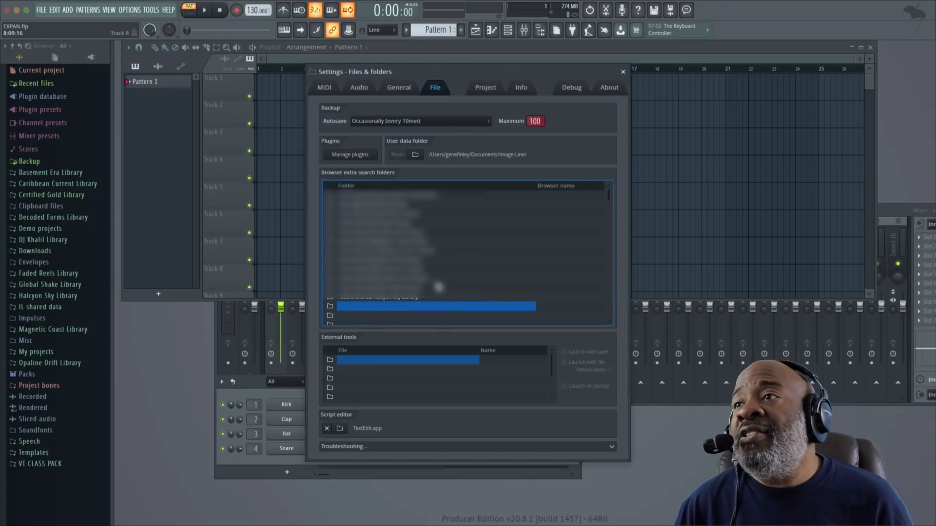
left_click(348, 310)
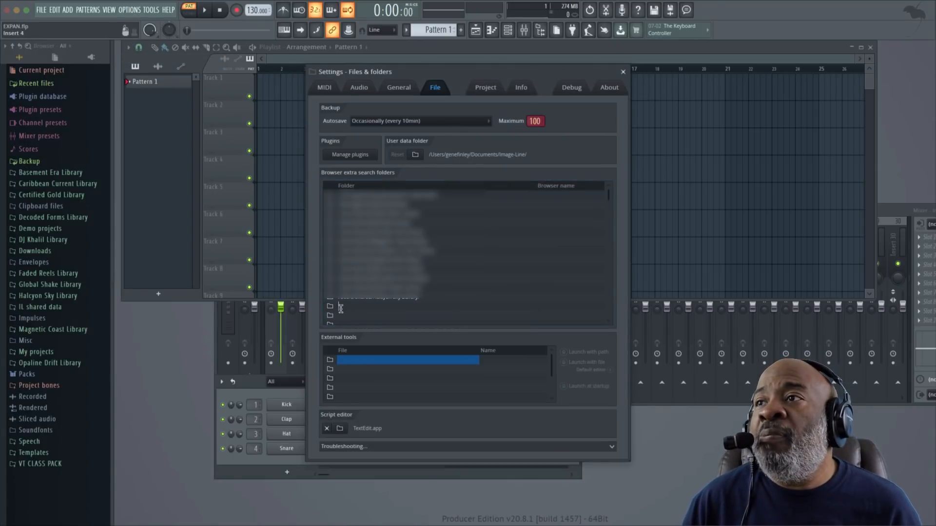
right_click(349, 309)
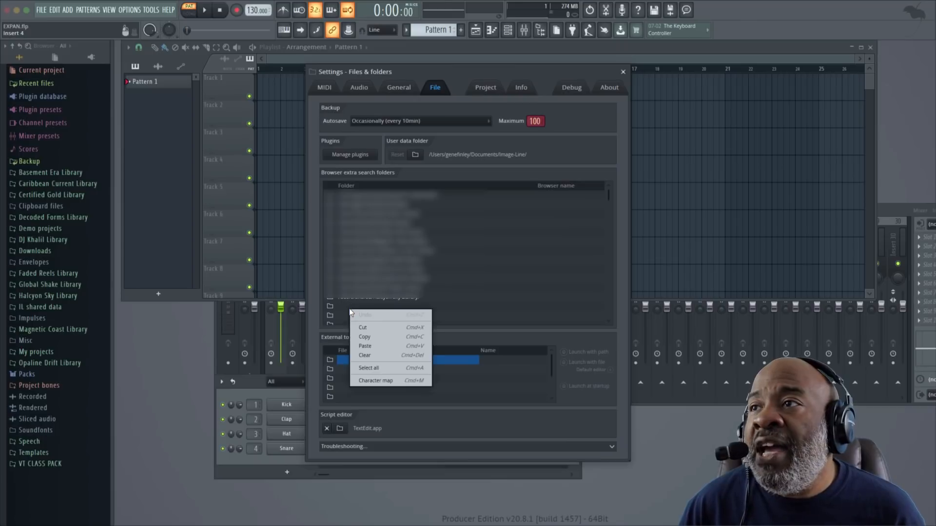
left_click(372, 345)
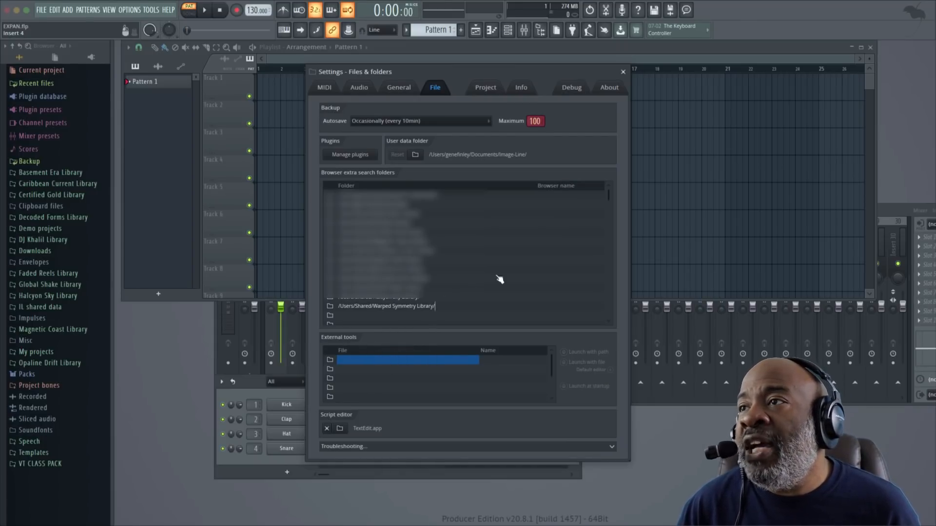
left_click(624, 73)
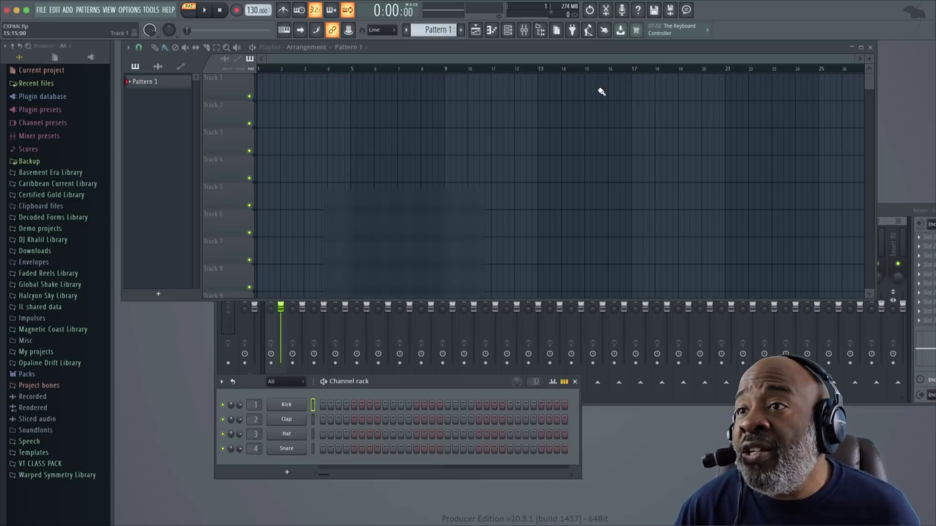
Preview clap samples from the Warped Symmetry Library's Drums folder and add Clap Demantoid as a new channel above Kick.
left_click(71, 476)
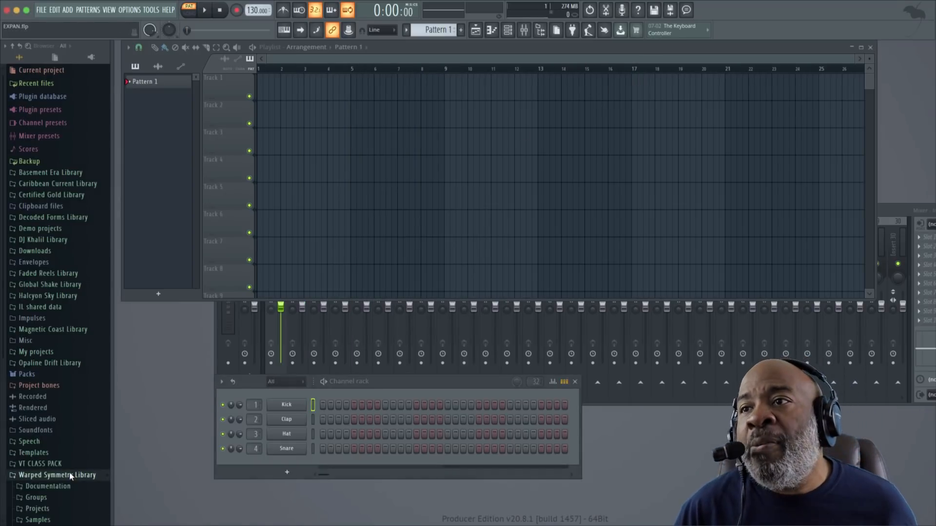
left_click(38, 509)
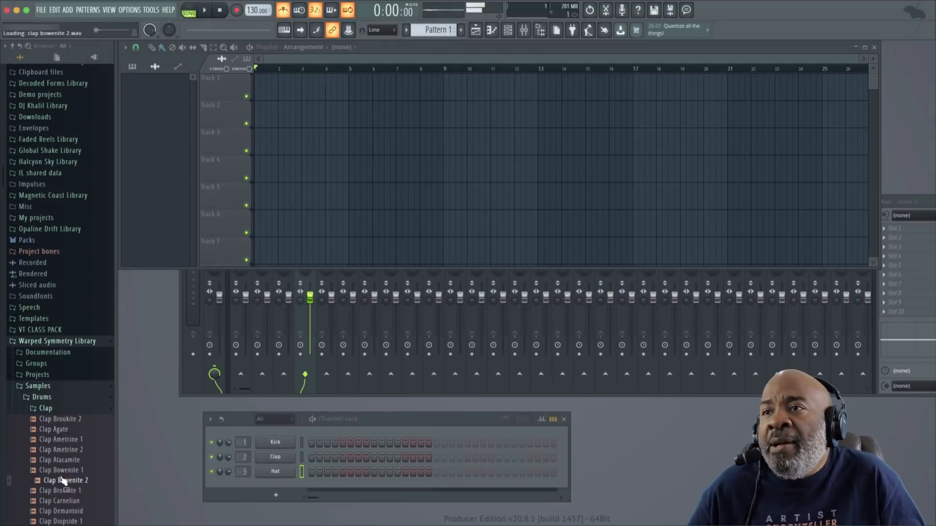
left_click(58, 501)
left_click_drag(63, 518, 272, 437)
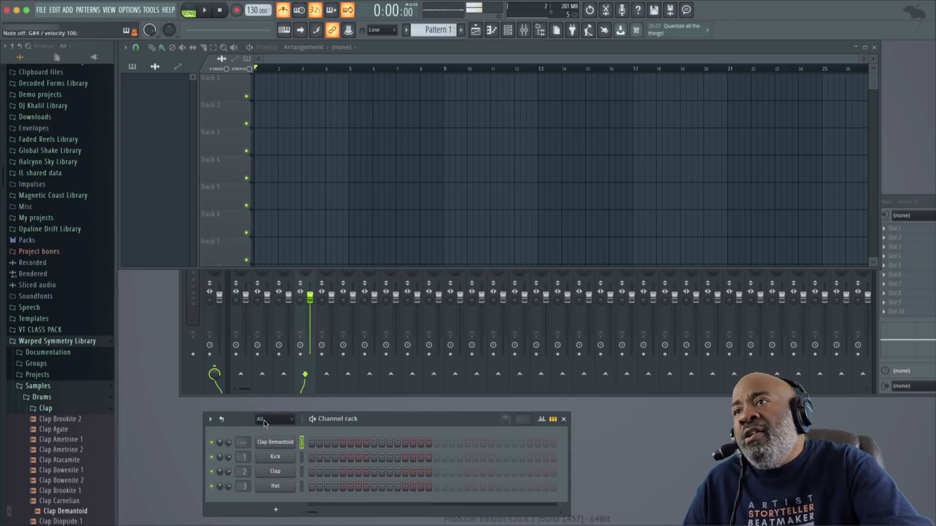
Place the Full[85] Cm Amethyst loop from the library's Construction loops at bar 1 of Track 1 and play it back.
scroll(71, 385, "down", 10)
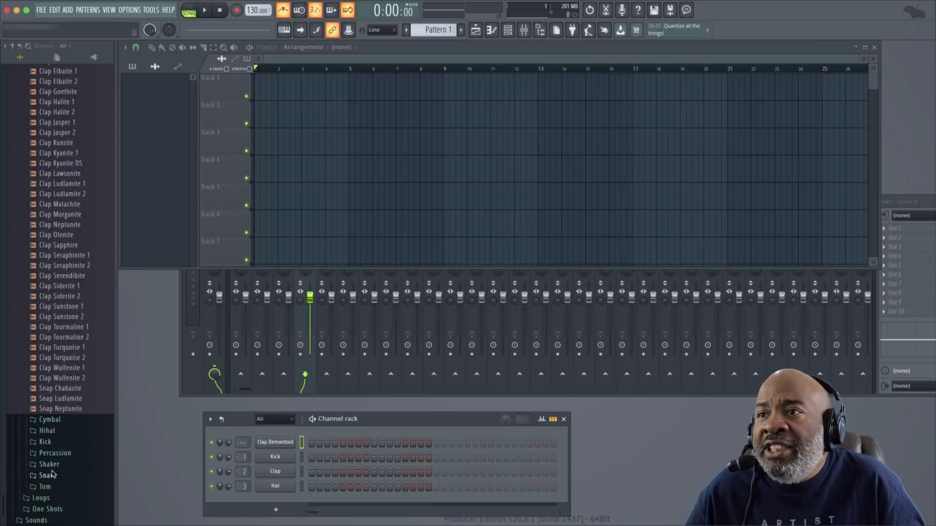
left_click(43, 497)
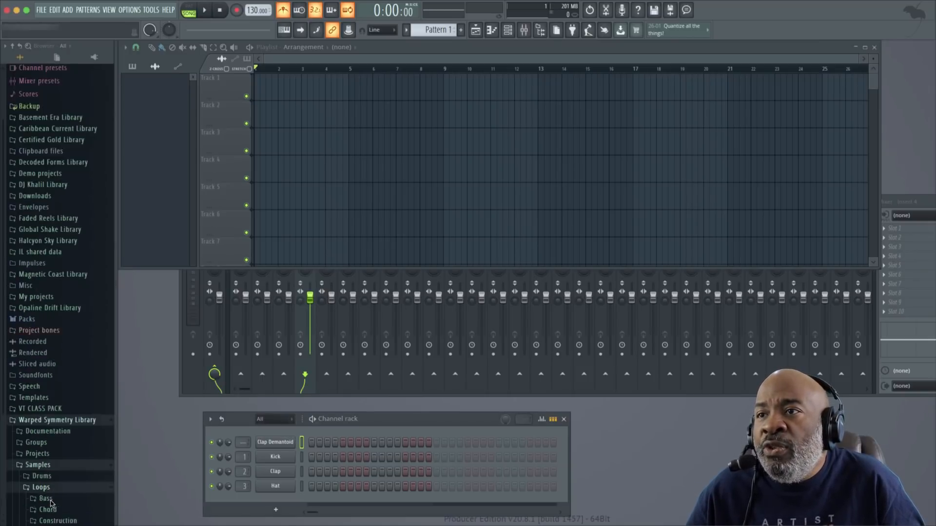
left_click(58, 431)
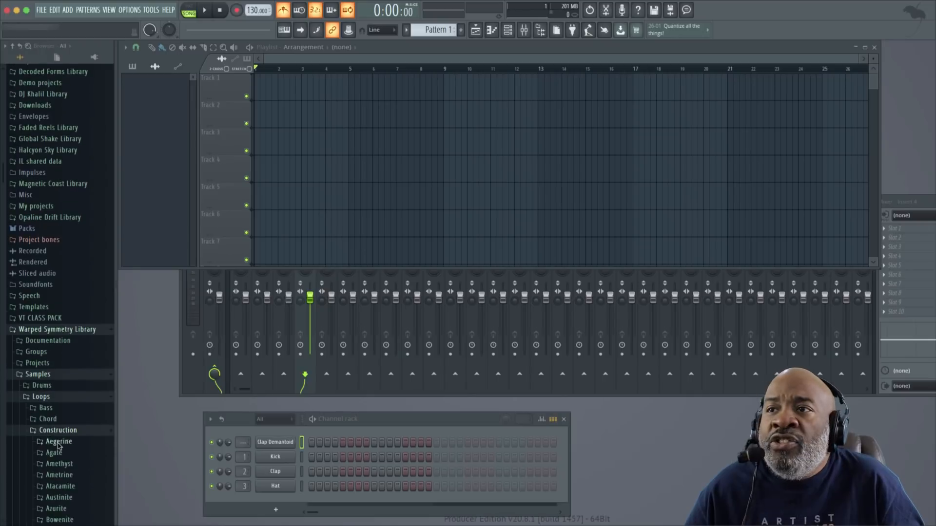
left_click(60, 464)
left_click(59, 449)
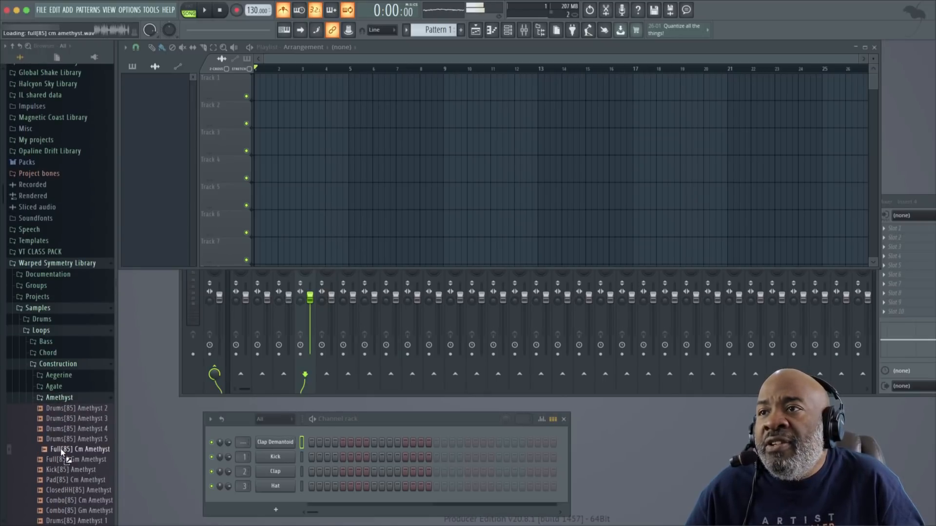
left_click_drag(63, 449, 294, 95)
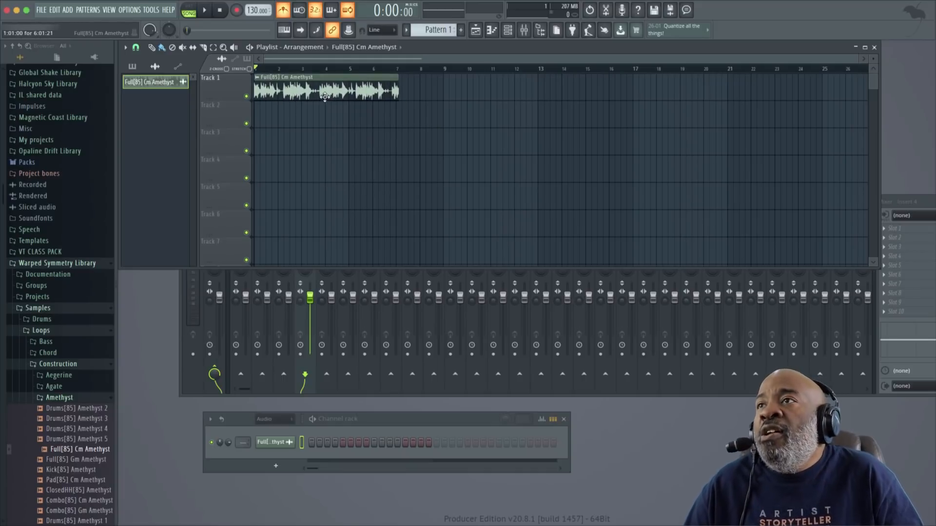
key("space")
key("space")
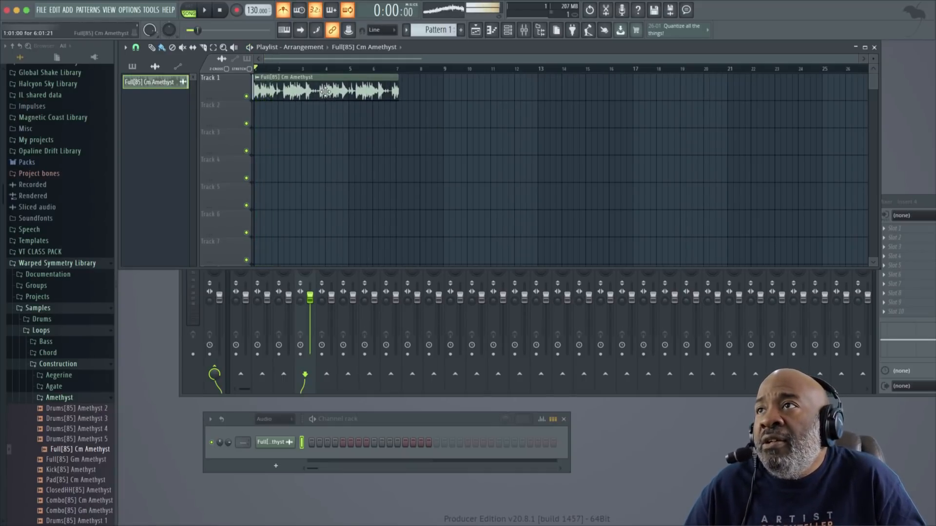
Delete the Amethyst clip from Track 1 and expand the Chabazite construction loops folder in place of the Amethyst one.
right_click(325, 95)
scroll(89, 319, "down", 10)
scroll(89, 319, "up", 12)
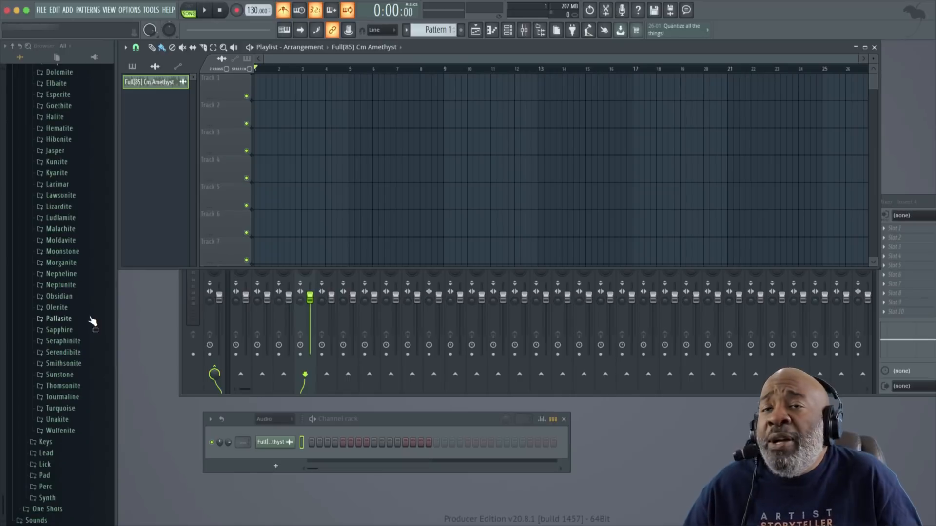
scroll(93, 320, "down", 8)
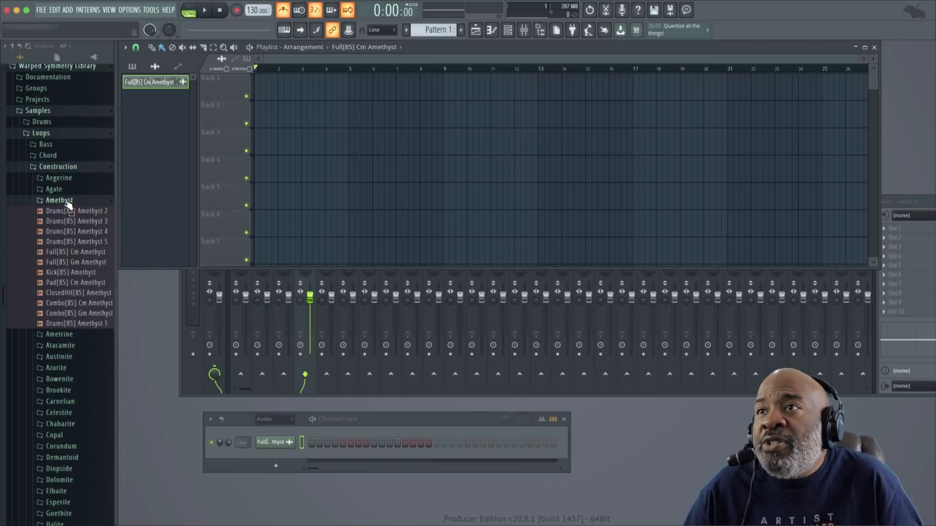
left_click(63, 202)
left_click(69, 301)
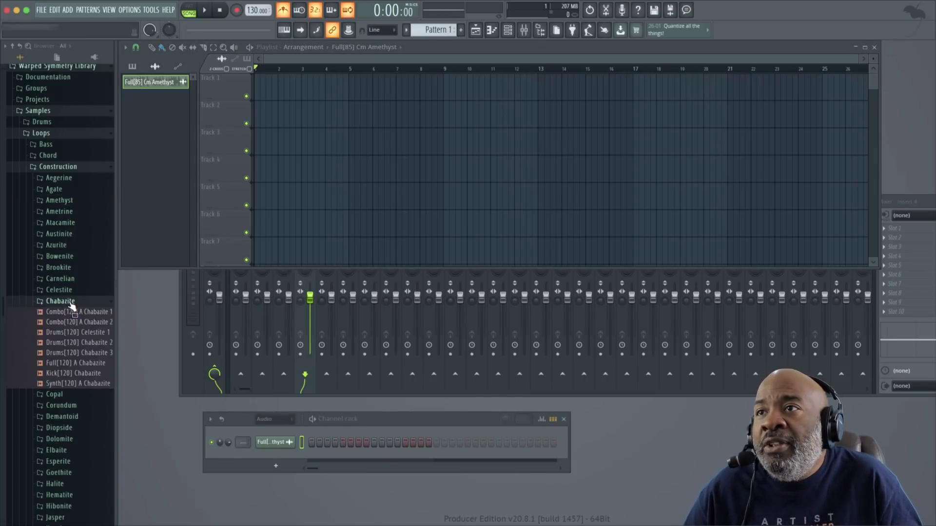
Audition the Celestite and Chabazite construction loops of the Warped Symmetry Library, including Kick[120] Chabazite and Synth[120] A Chabazite.
left_click(73, 292)
left_click(73, 413)
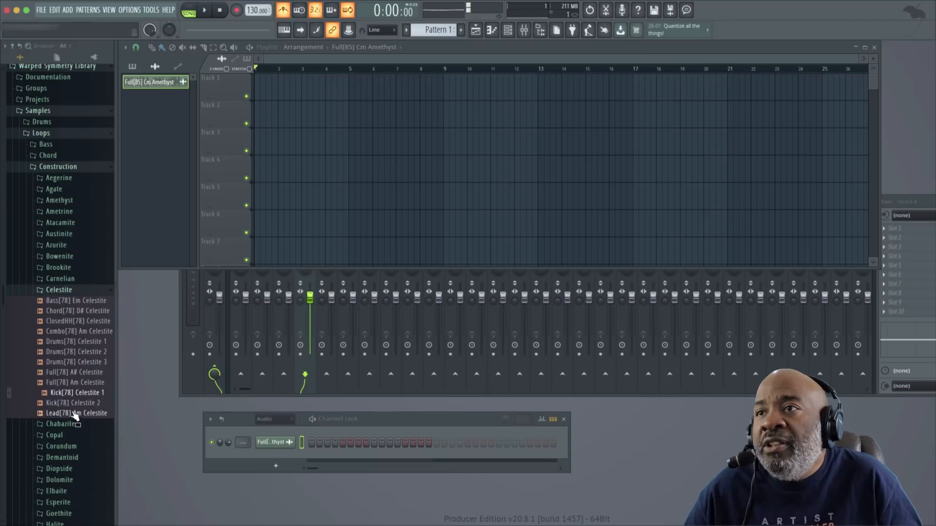
left_click(73, 290)
left_click(71, 301)
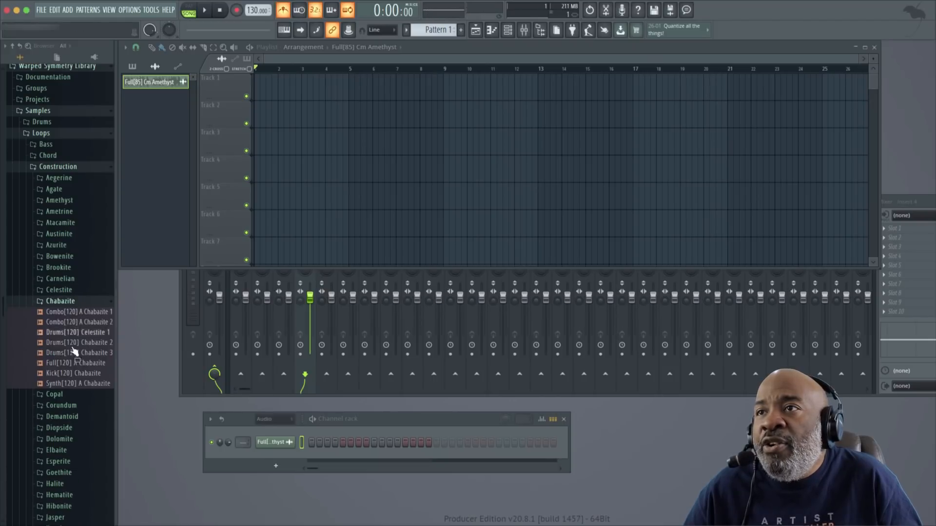
left_click(74, 364)
left_click(77, 384)
left_click(78, 373)
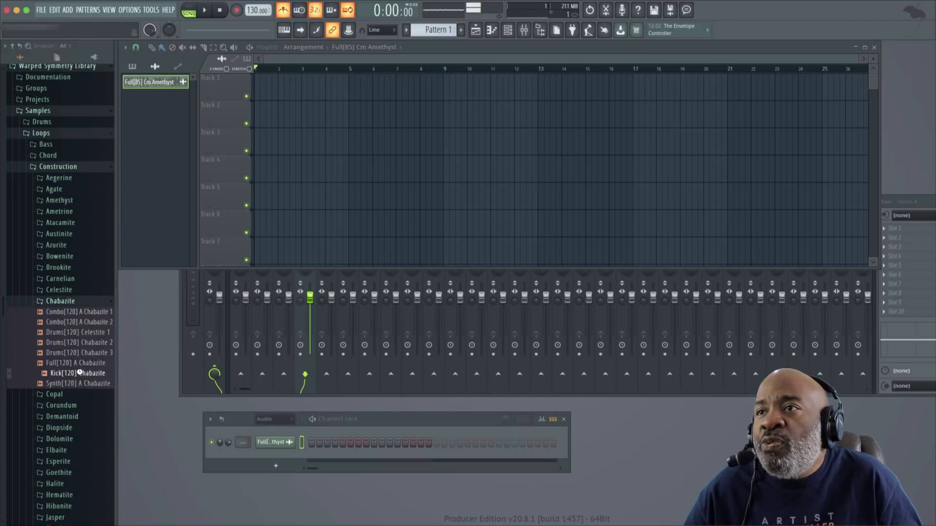
left_click(84, 383)
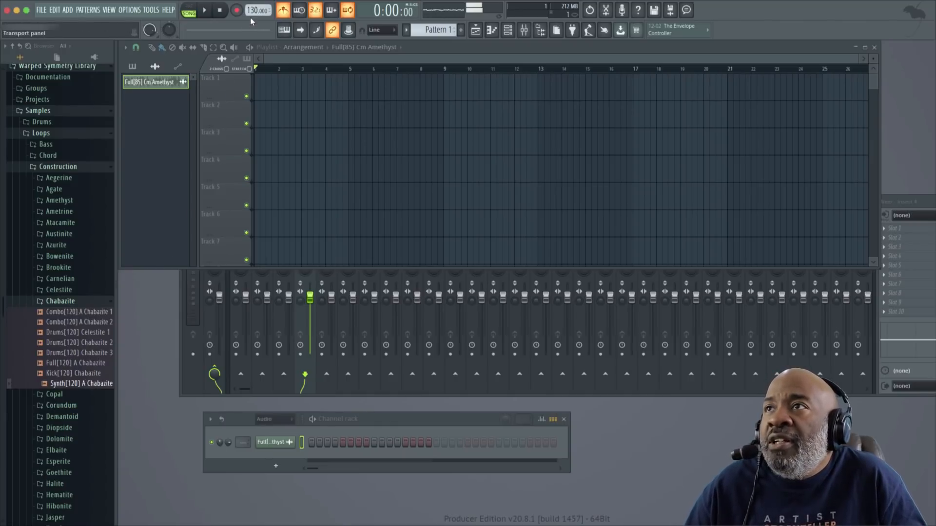
Set the project tempo to 120, place the Synth[120] A Chabazite loop at bar 1 of Track 1 and play it.
left_click_drag(251, 8, 252, 32)
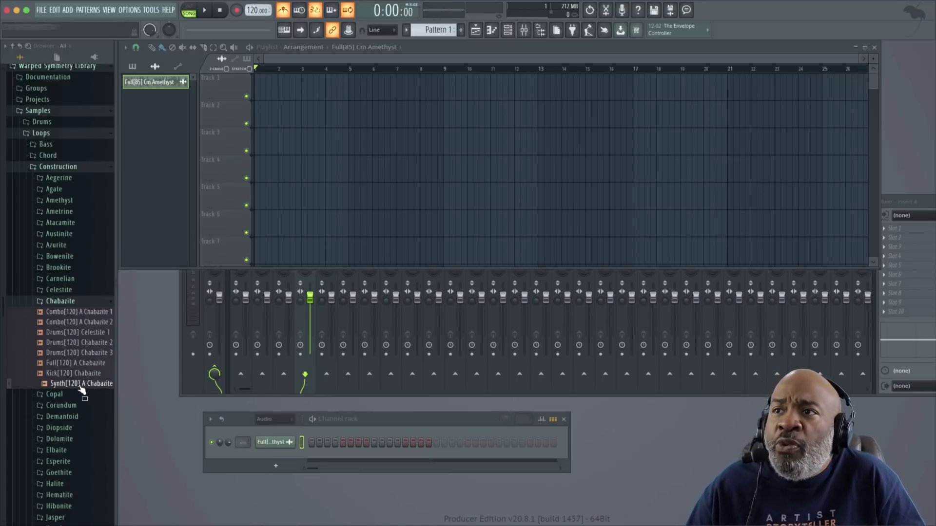
left_click_drag(81, 385, 268, 88)
key("space")
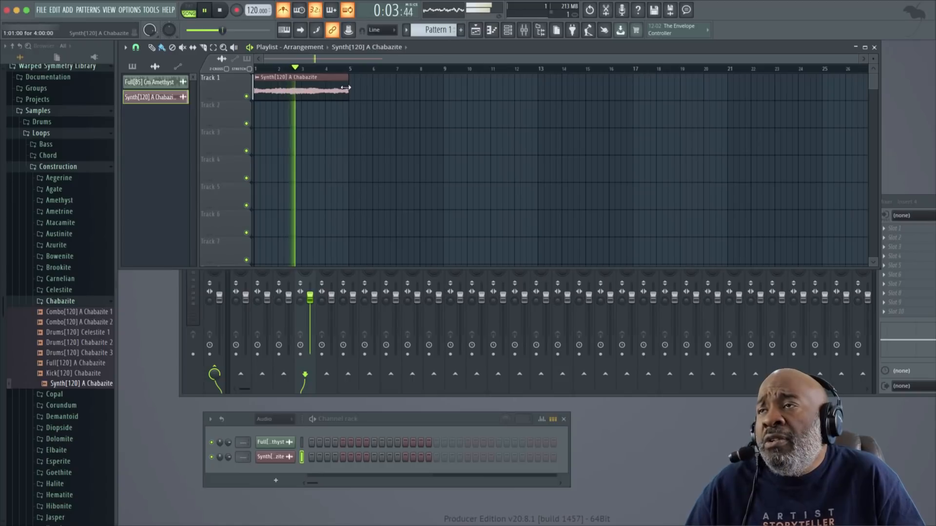
Trim the Chabazite synth clip to one bar and repeat it at bars 2 and 3, extending the last copy through bar 4.
key("space")
left_click_drag(346, 87, 280, 90)
key("space")
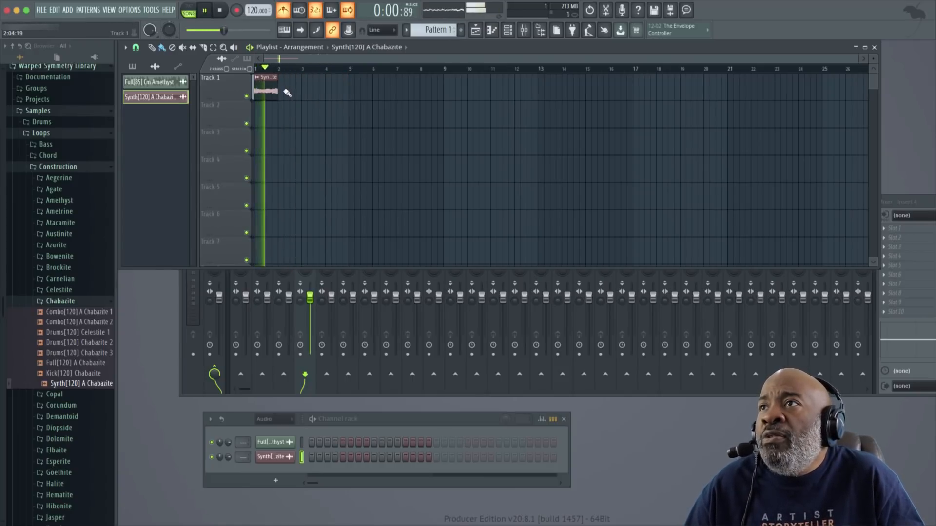
left_click(286, 91)
key("space")
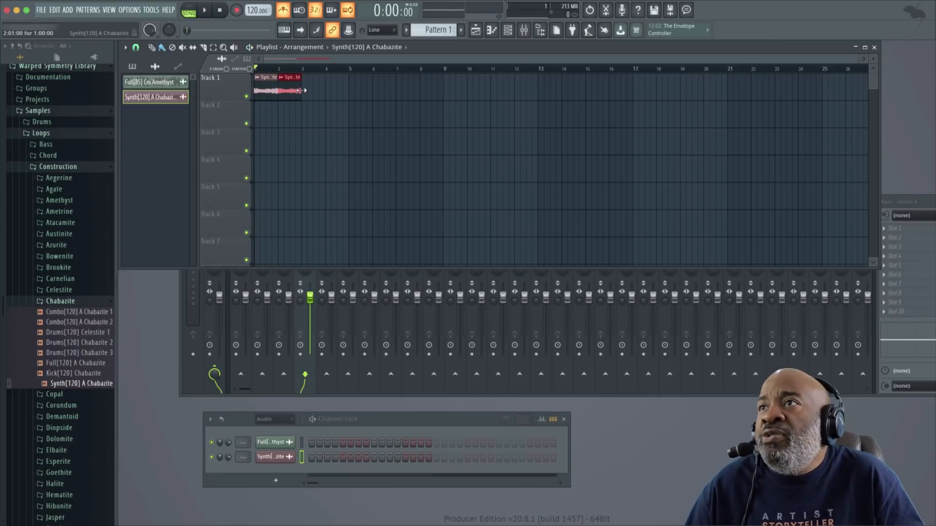
left_click(305, 90)
key("space")
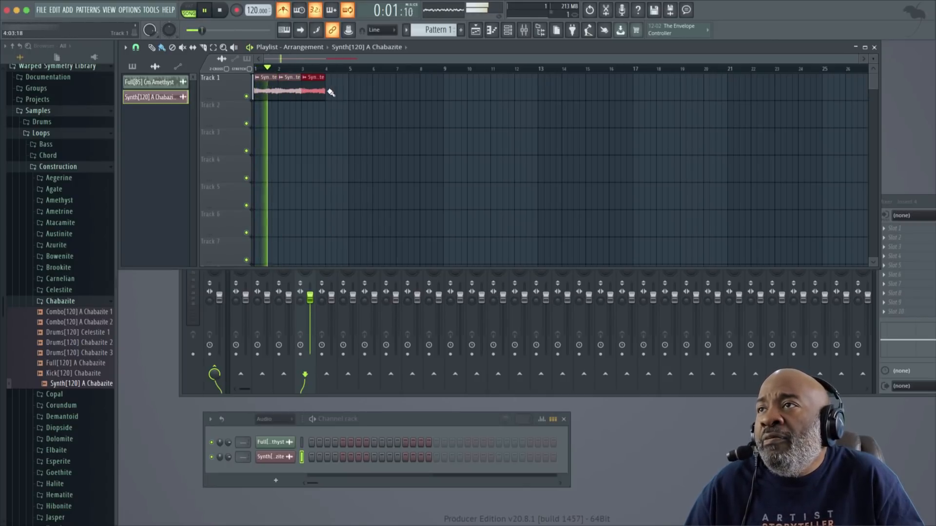
left_click_drag(325, 90, 347, 90)
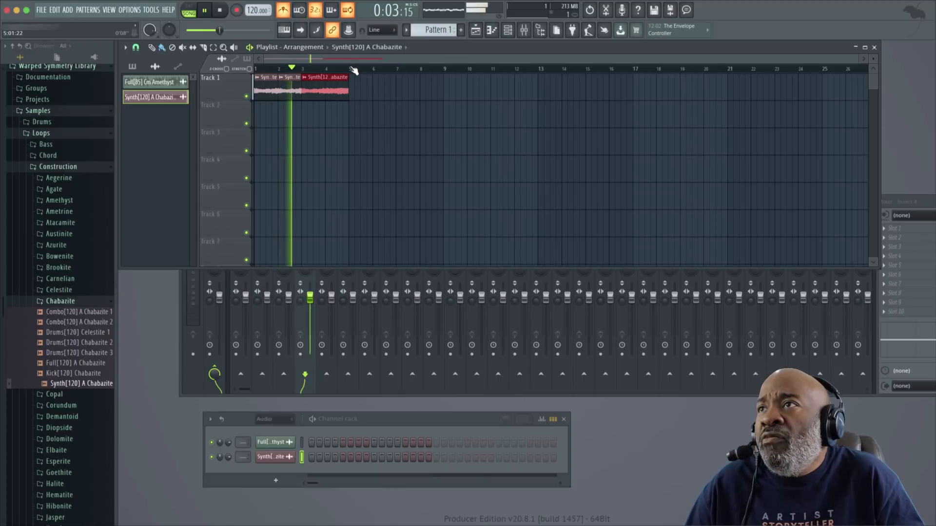
Select bars 1 to 4 of the playlist as the loop range and lower the Chabazite synth channel's volume.
left_click_drag(350, 69, 254, 72)
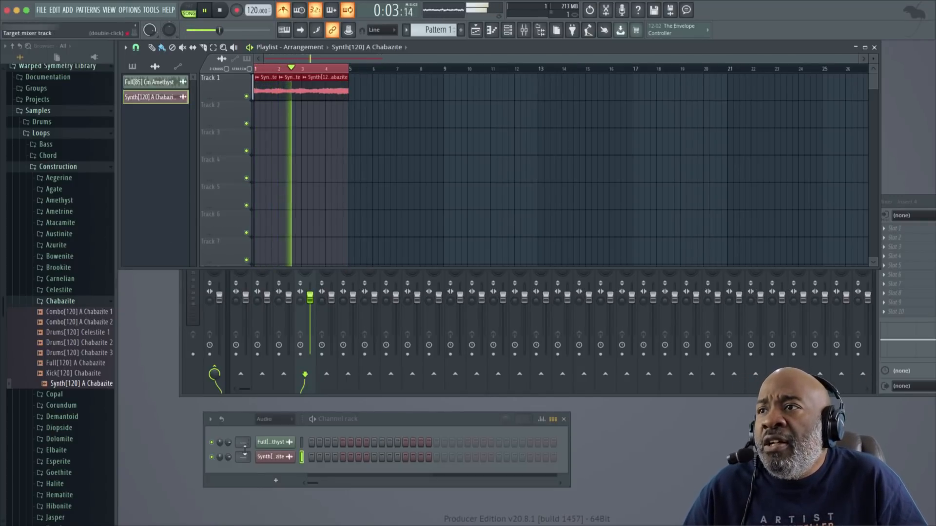
left_click_drag(226, 457, 226, 463)
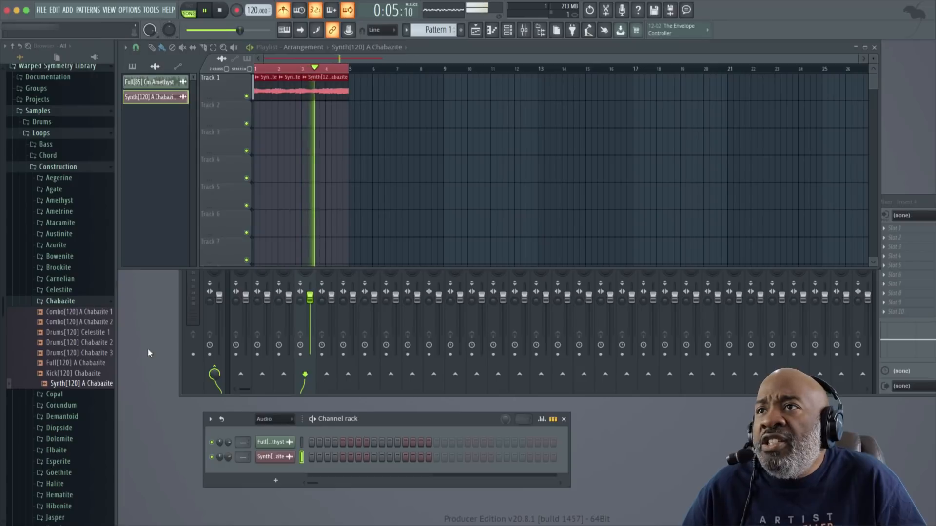
Audition clap samples from the library's Drums folder and place Clap Malachite on beat 3 of bar 1 in Track 2.
left_click(73, 166)
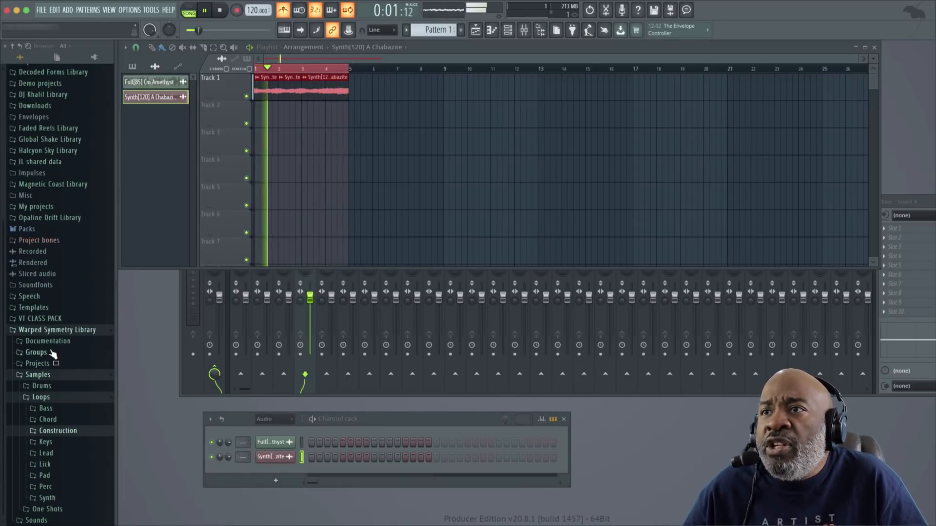
left_click(50, 389)
scroll(67, 406, "down", 12)
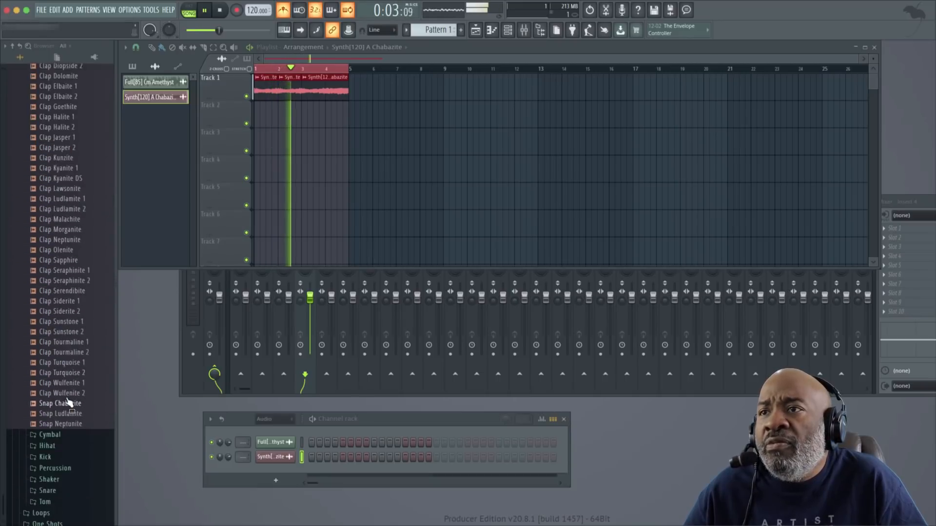
left_click(63, 154)
left_click(64, 183)
left_click(64, 194)
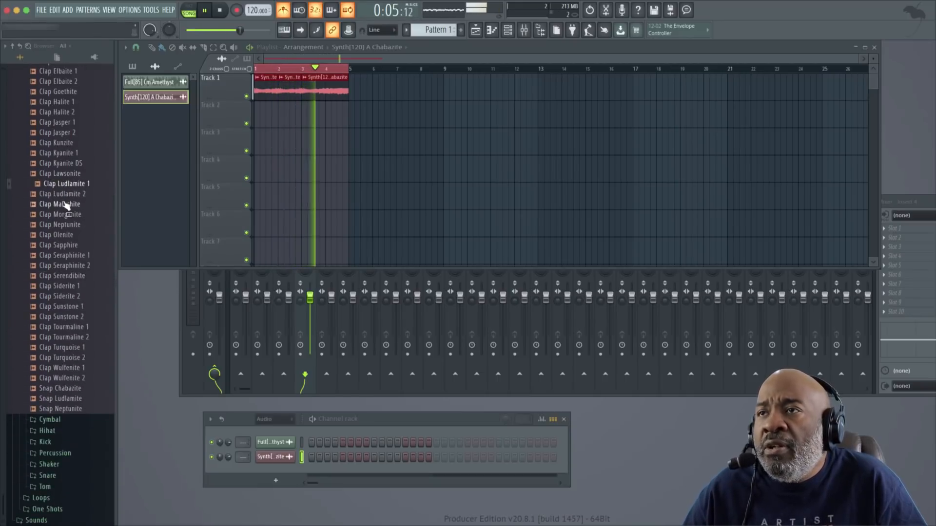
left_click(66, 204)
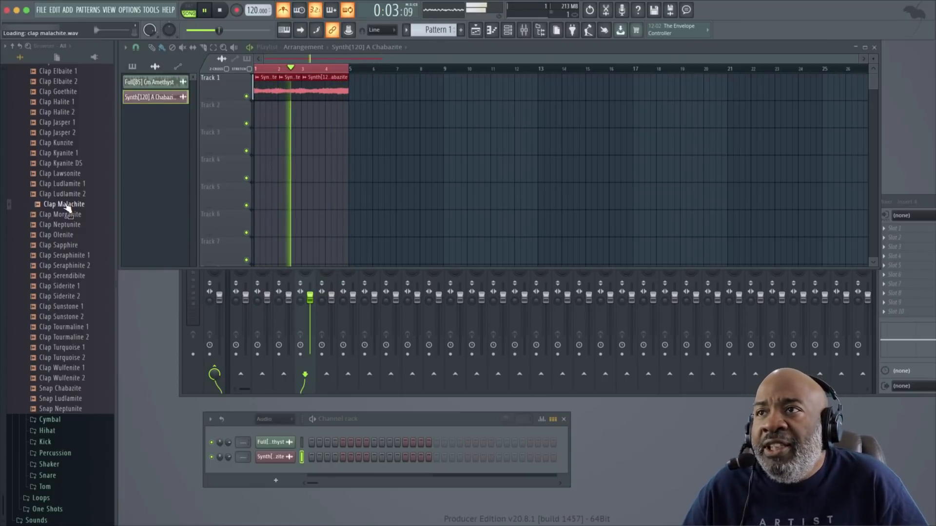
left_click_drag(212, 145, 277, 115)
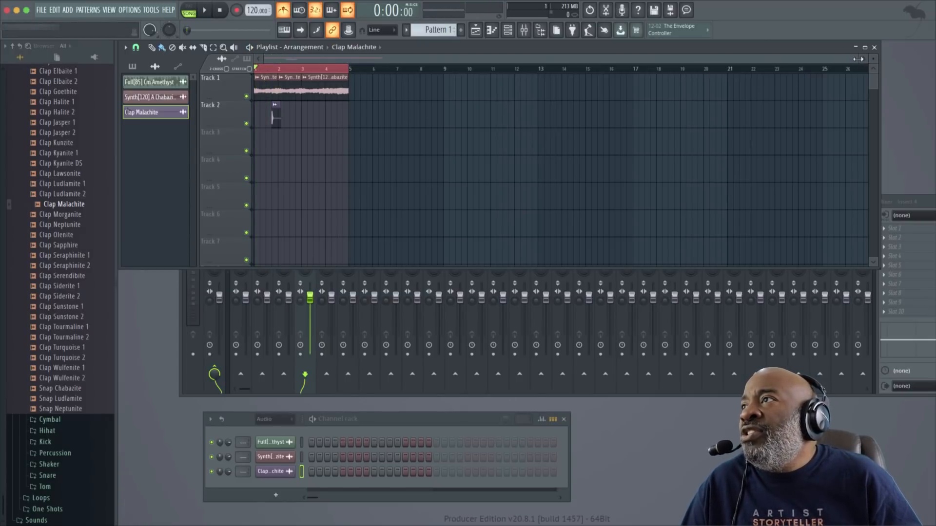
left_click_drag(858, 59, 552, 59)
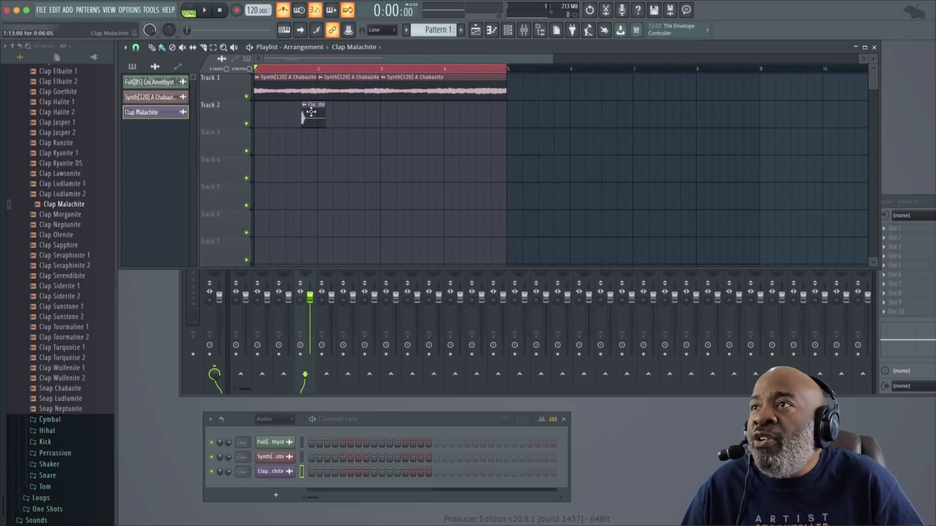
left_click_drag(293, 114, 301, 115)
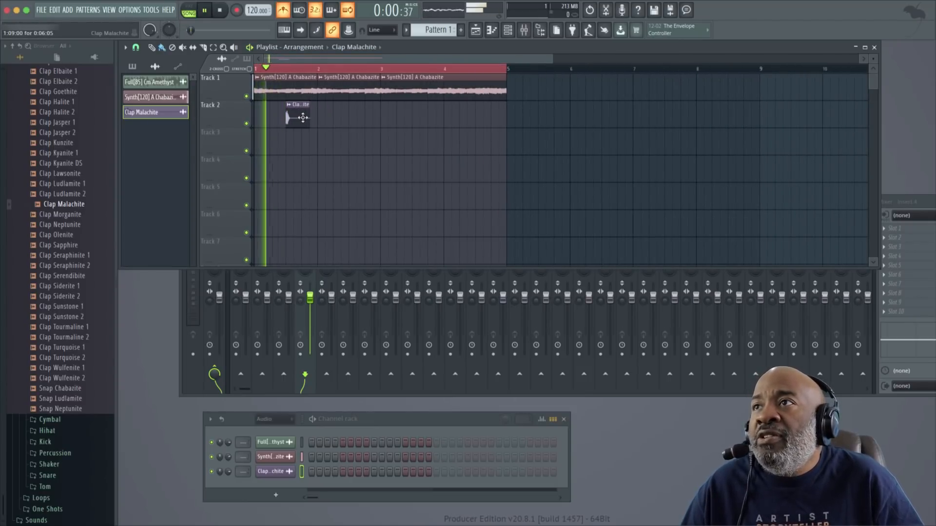
Repeat the Clap Malachite clip on beat 3 of bars 2, 3 and 4 in Track 2.
left_click(345, 120)
key("space")
left_click_drag(346, 118, 353, 118)
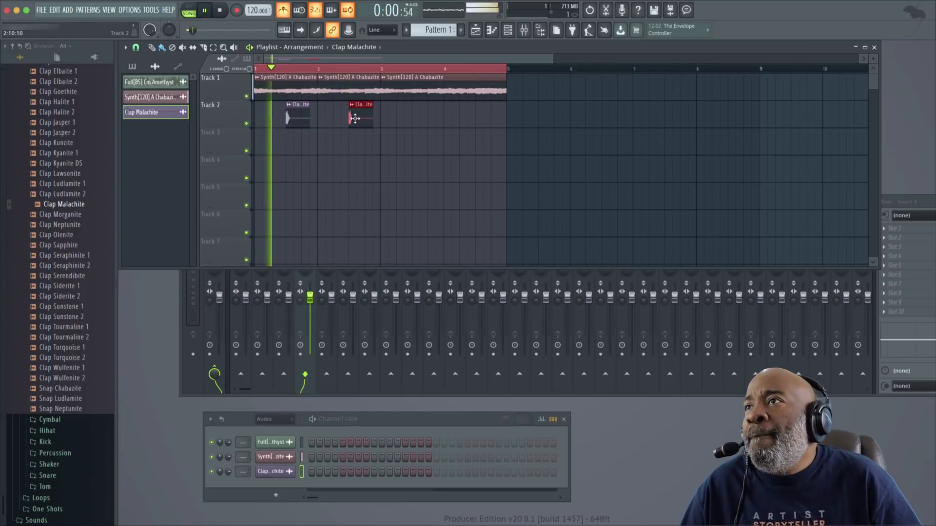
left_click(415, 119)
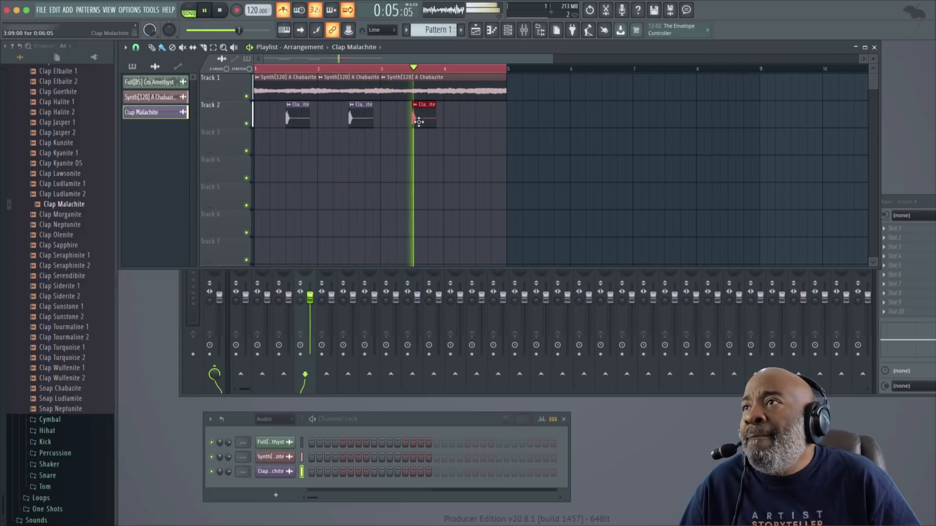
left_click(484, 119)
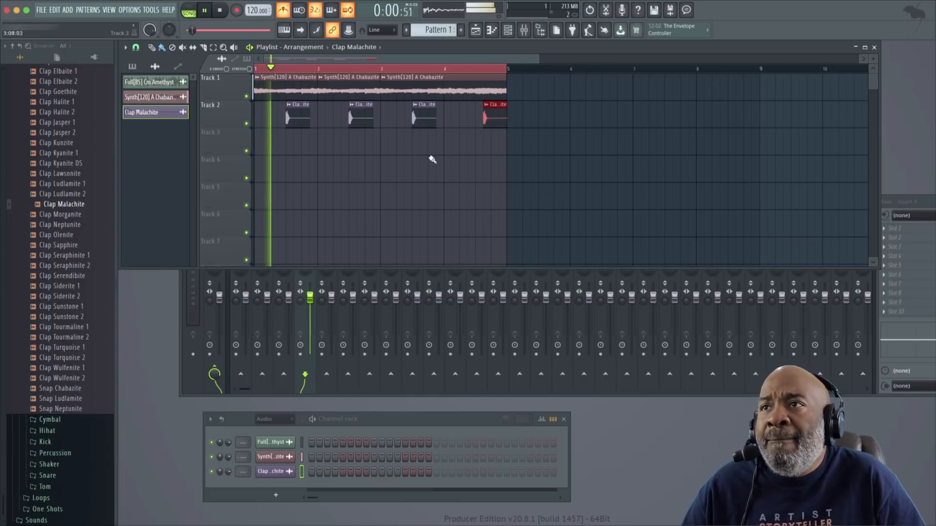
left_click_drag(497, 115, 490, 115)
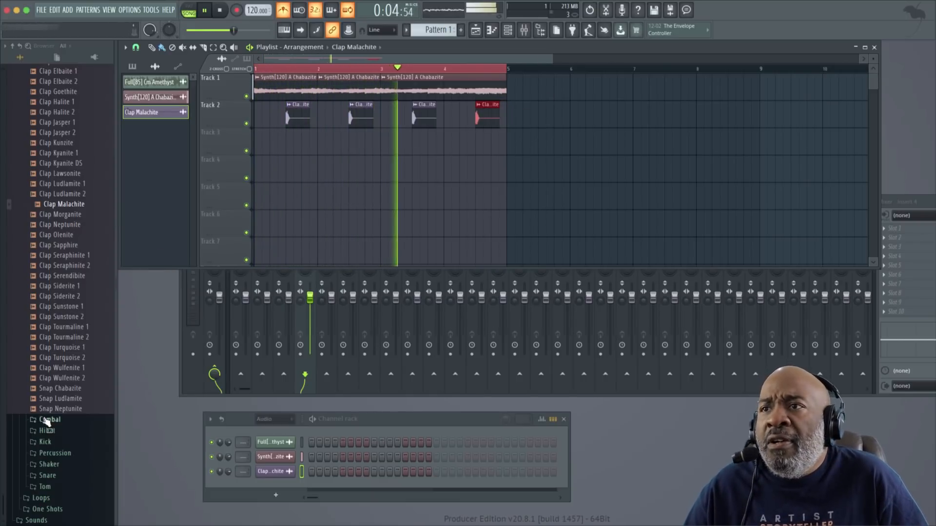
Audition samples in the library's Kick folder, place Kick Sapphire 1 at bar 1 of Track 3 and play the arrangement.
left_click(45, 442)
left_click(62, 454)
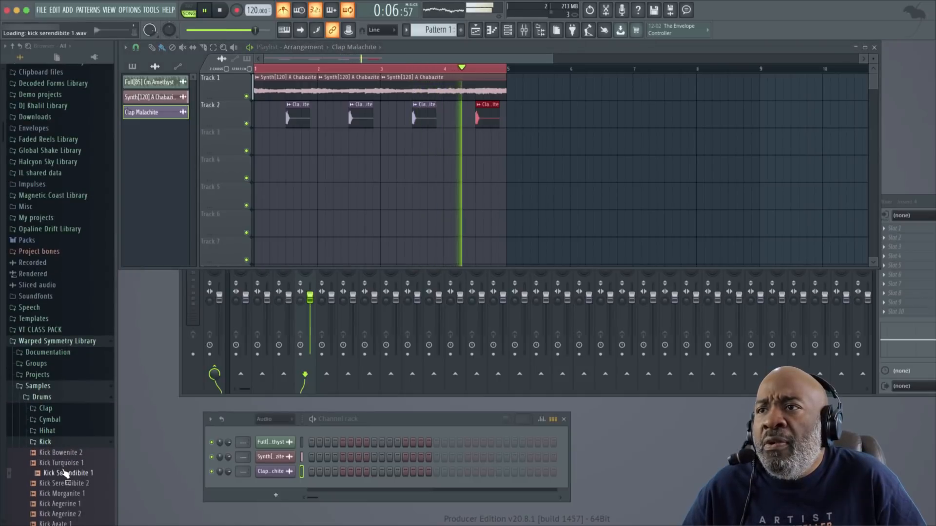
key("space")
scroll(63, 438, "down", 10)
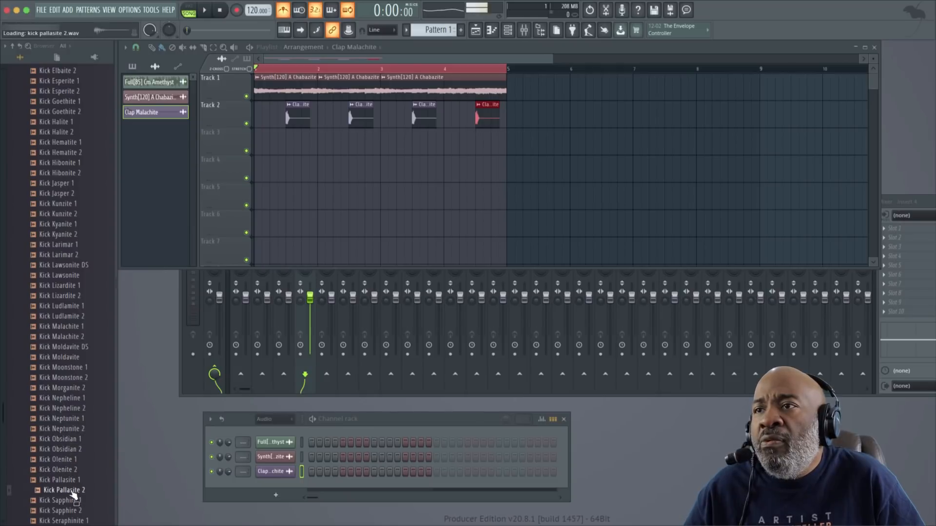
scroll(73, 482, "down", 3)
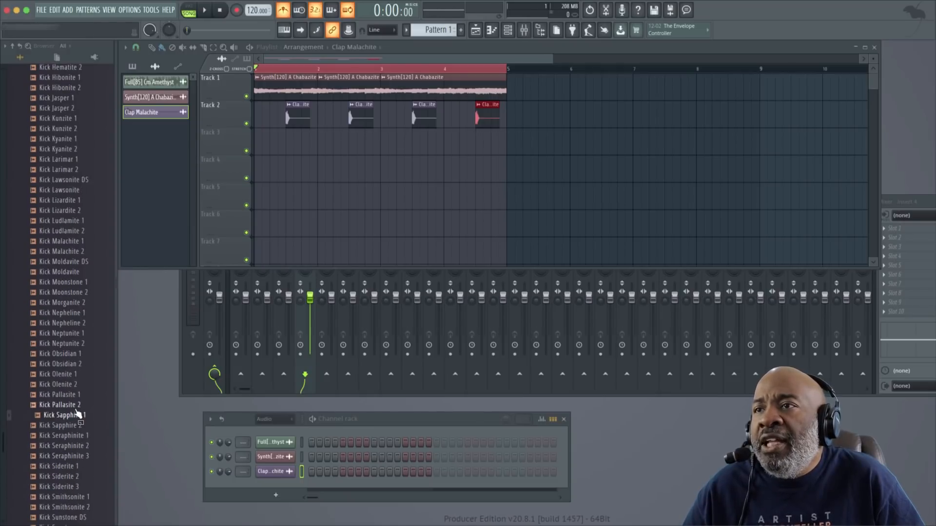
left_click_drag(75, 420, 258, 142)
key("space")
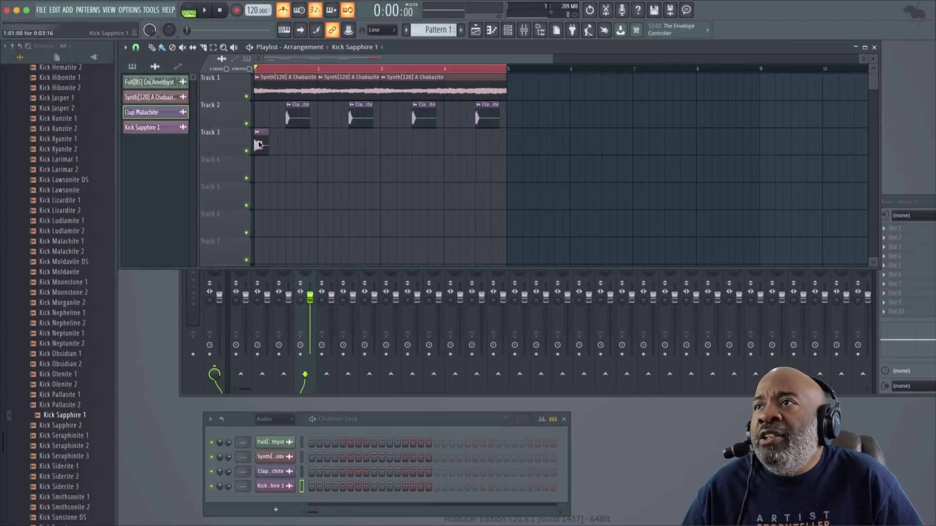
key("space")
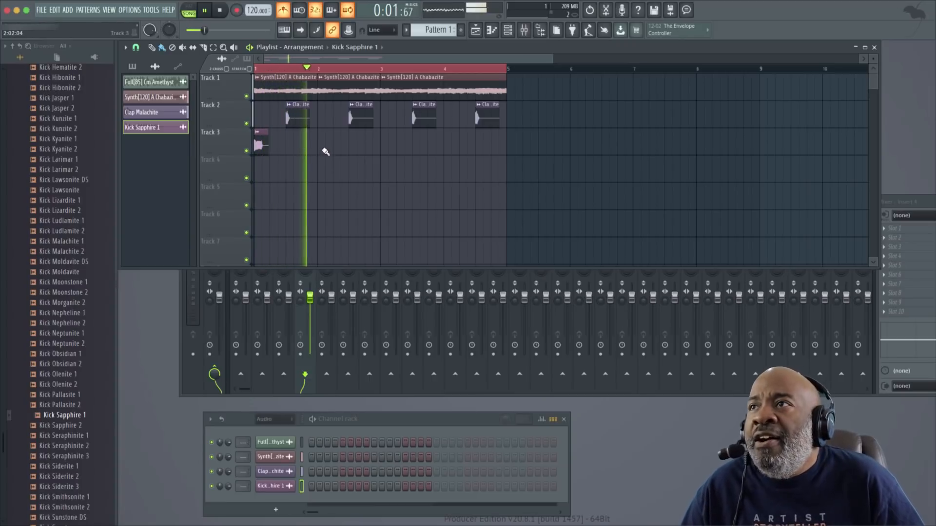
Add Kick Sapphire 1 clips on Track 3 at step 3 of bar 2 and the start of bar 3, plus one on Track 4 late in bar 2.
left_click(344, 144)
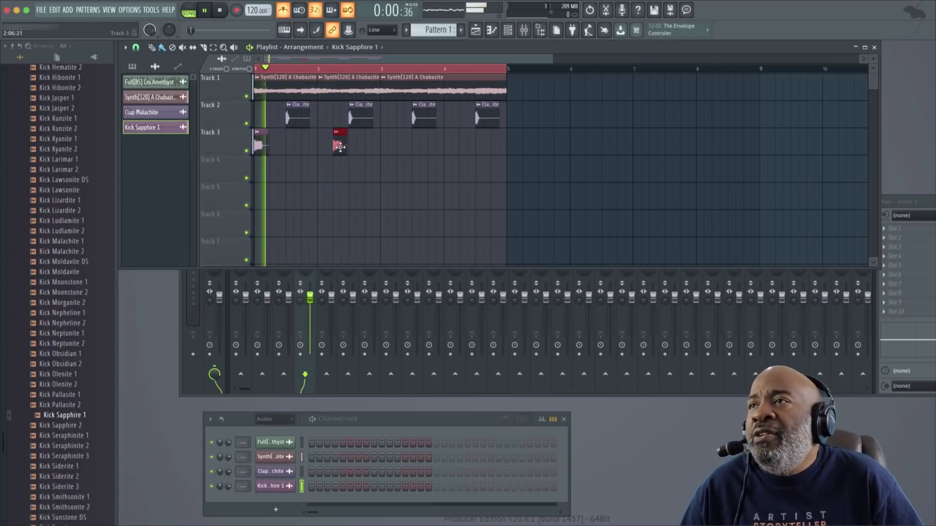
mouse_move(341, 147)
left_mouse_down()
mouse_move(324, 147)
mouse_move(333, 145)
left_mouse_up()
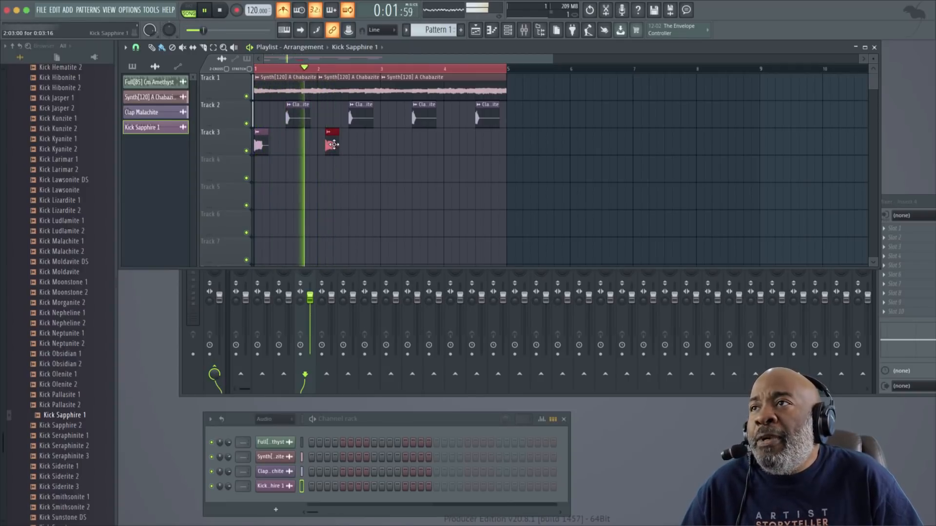
left_click(366, 146)
left_click_drag(399, 143, 392, 144)
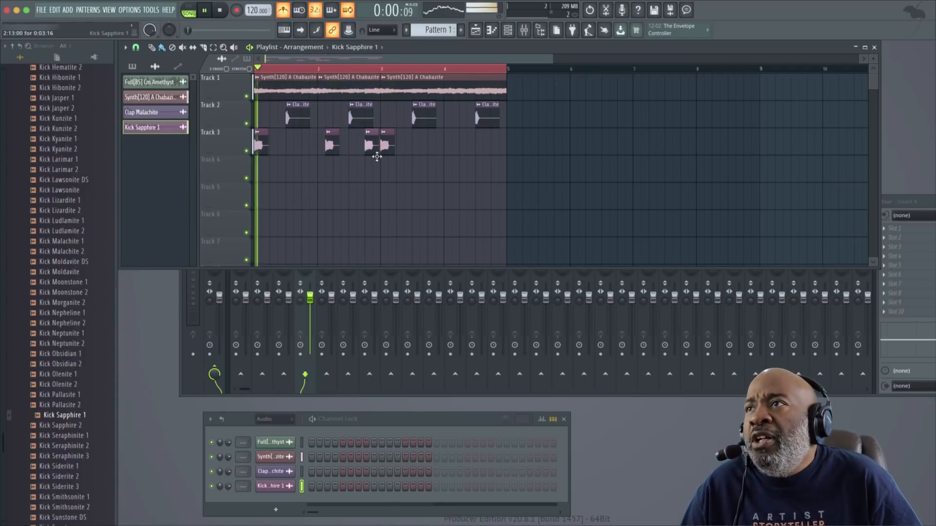
left_click_drag(377, 156, 385, 183)
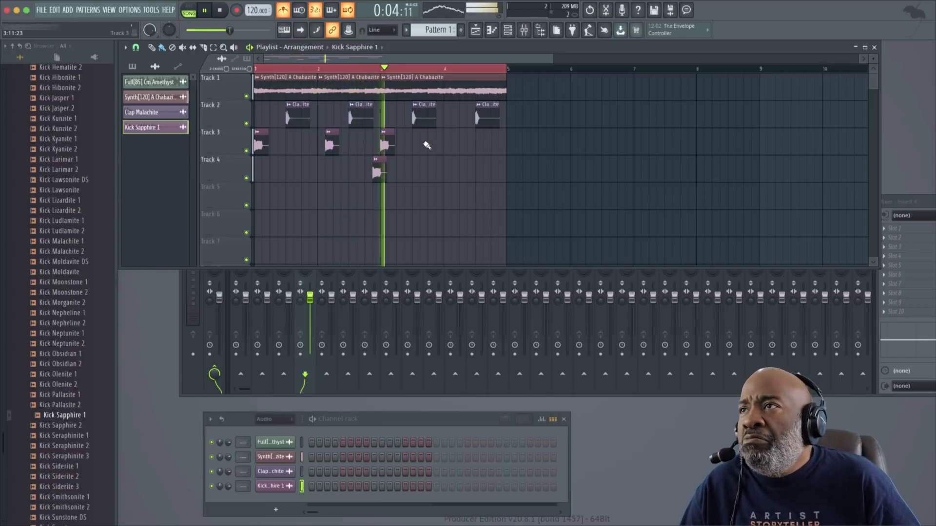
Add a Kick Sapphire 1 clip at the start of bar 4 on Track 3 and turn off the metronome.
left_click(435, 144)
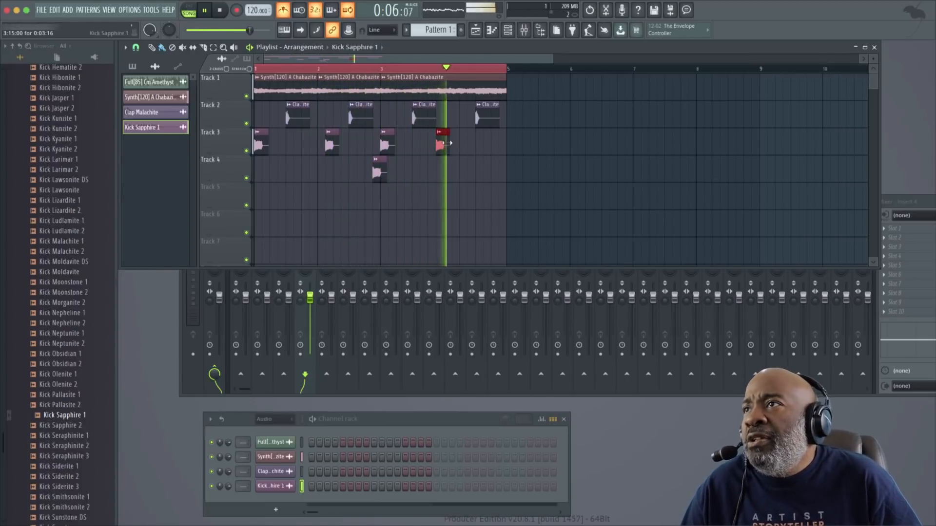
left_click_drag(437, 142, 446, 143)
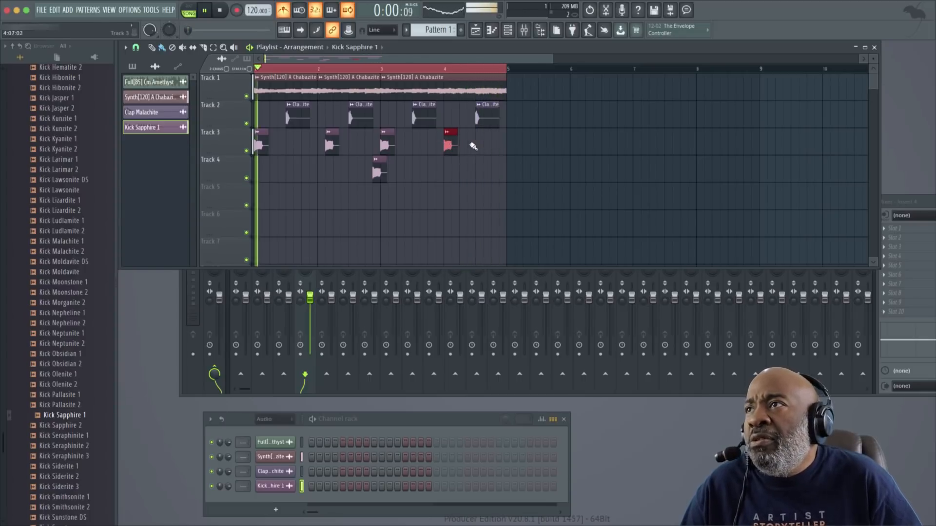
left_click(283, 9)
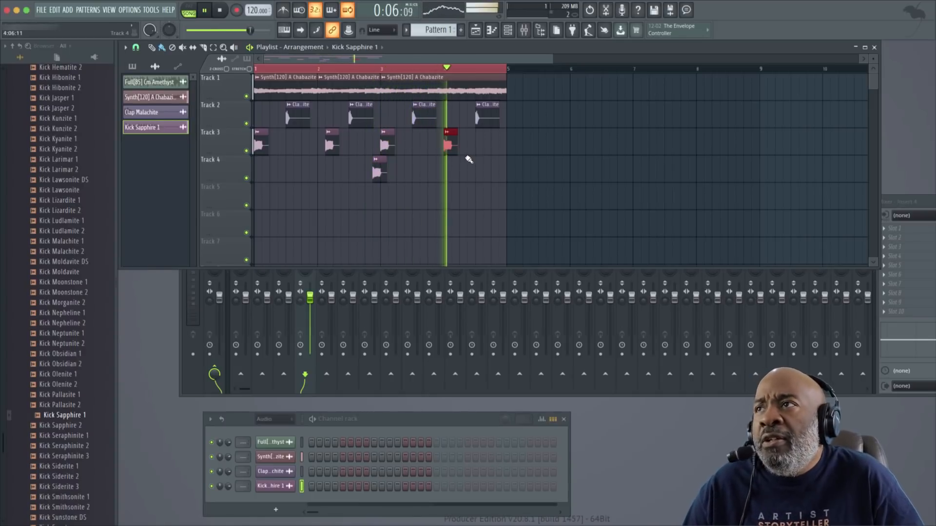
Move the bar 4 Kick Sapphire 1 clip on Track 3 slightly later and add a second one just before beat 3.
left_click_drag(461, 147, 468, 147)
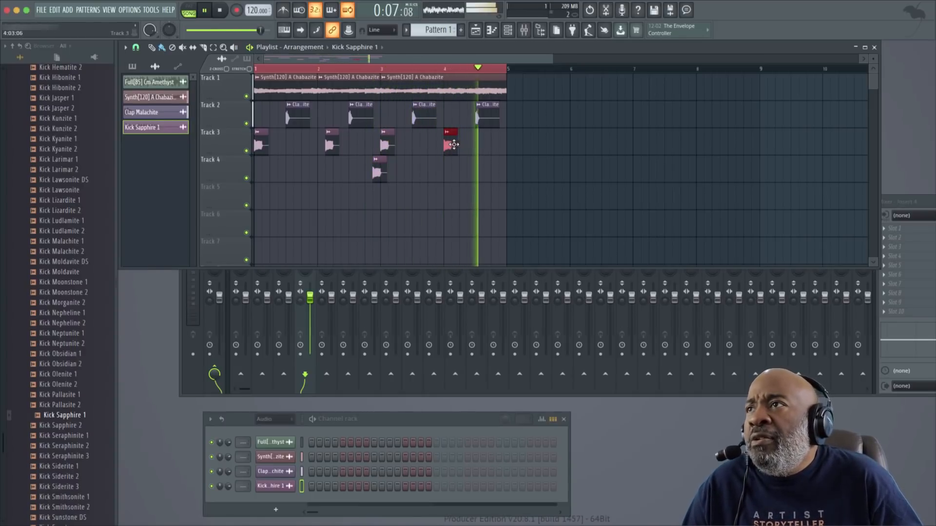
left_click(488, 144)
left_click_drag(488, 144, 471, 144)
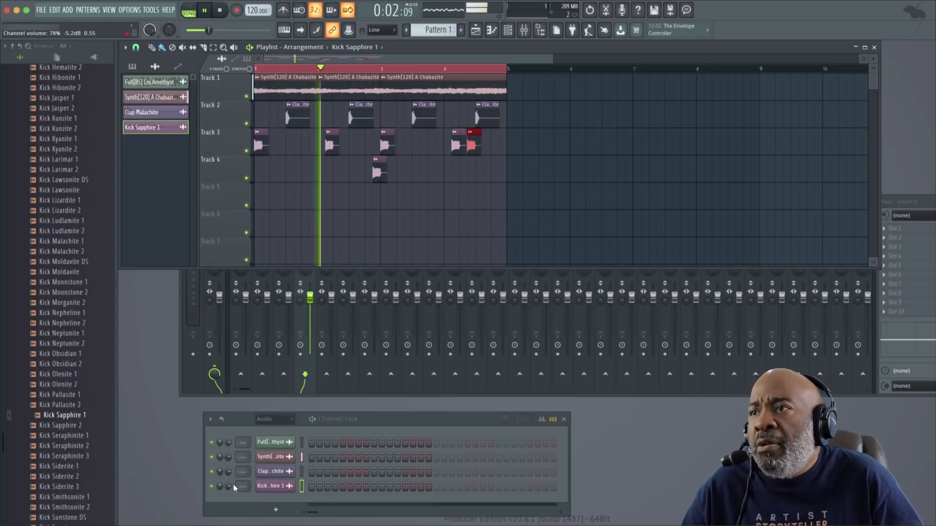
left_click_drag(230, 486, 230, 481)
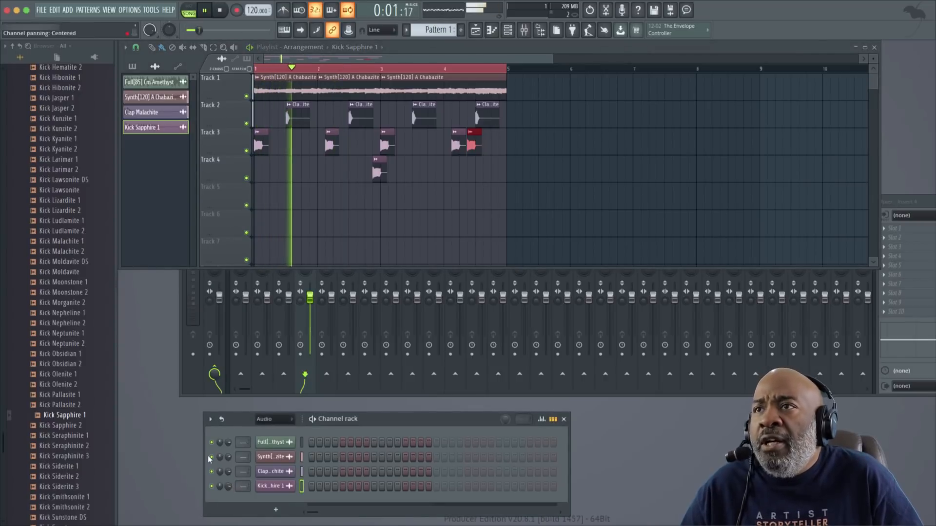
Collapse the browser's open folders and open the One Shots folder in the Warped Symmetry Library's samples.
left_click(62, 169)
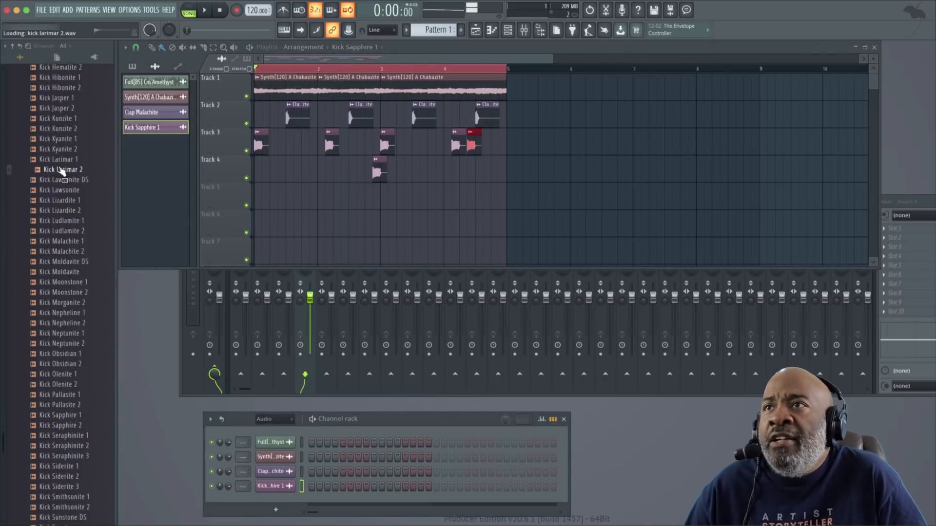
left_click(23, 59)
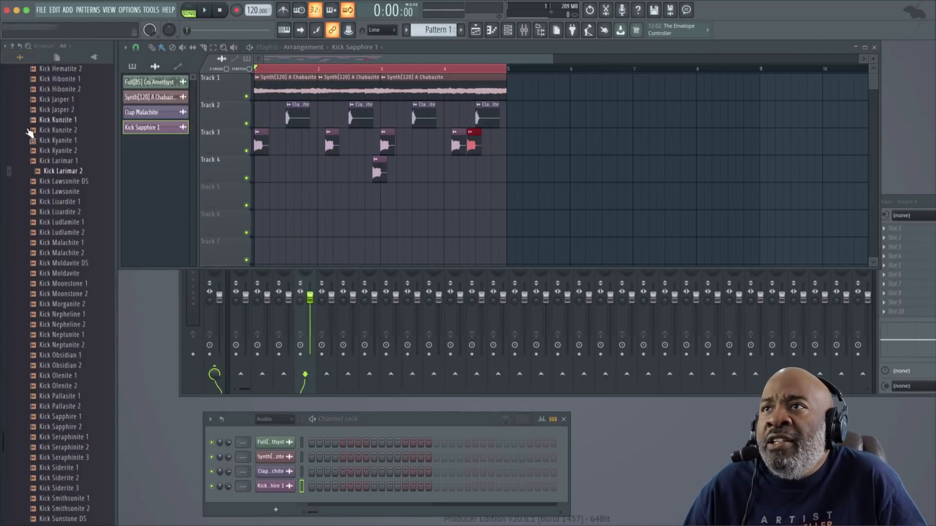
left_click(17, 48)
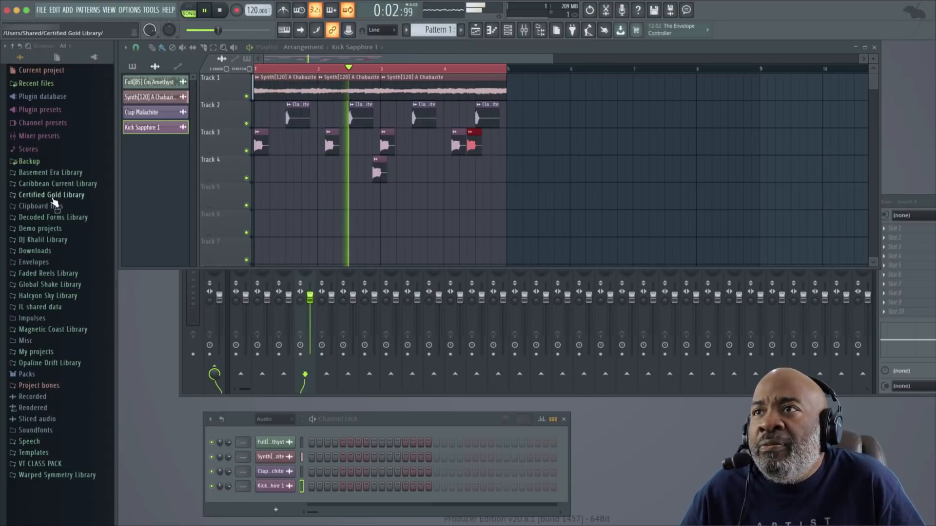
left_click(64, 476)
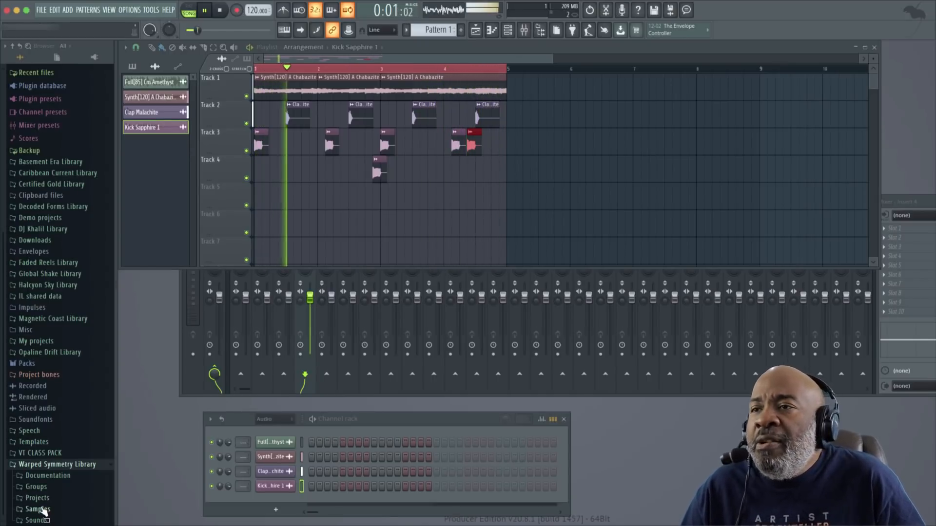
left_click(43, 509)
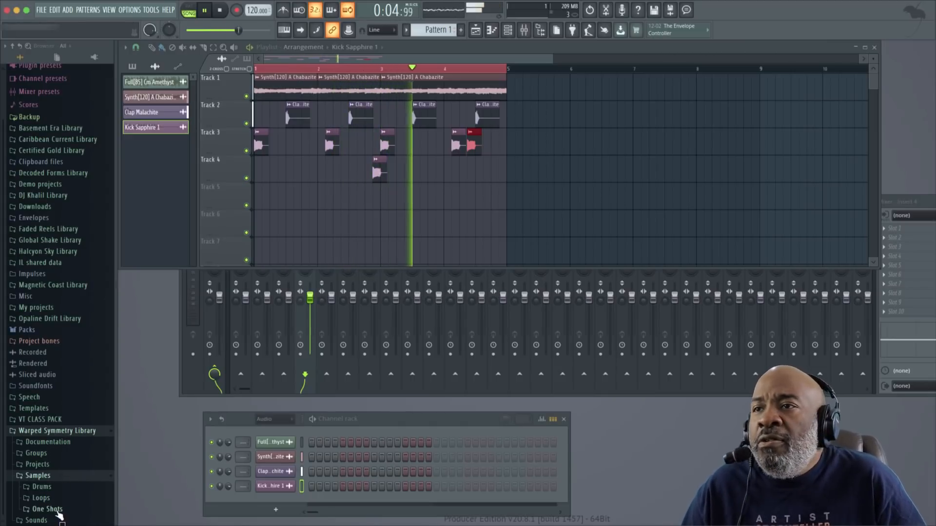
left_click(58, 508)
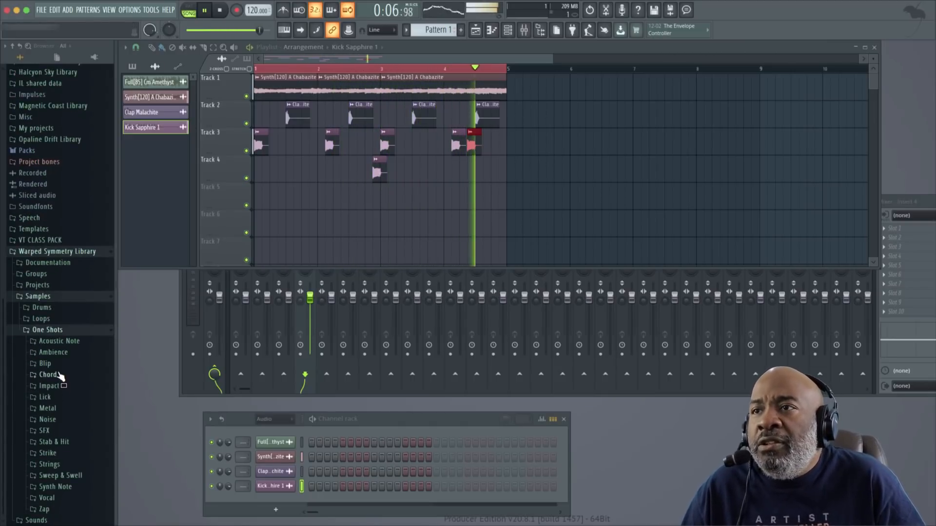
Audition samples in the One Shots Strings folder, including Strings G Ludlamite and Strings G Olenite.
left_click(55, 464)
left_click(71, 476)
left_click(68, 487)
left_click(73, 507)
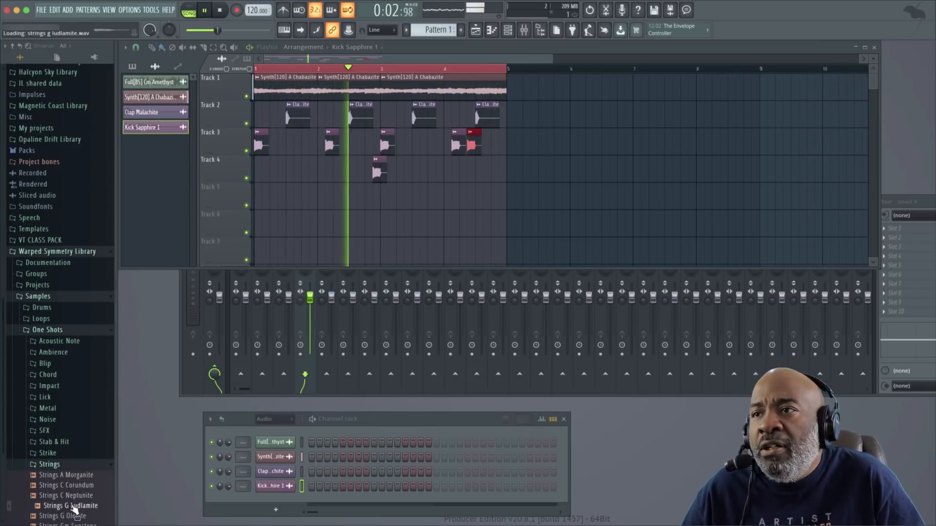
scroll(73, 506, "down", 3)
left_click(64, 456)
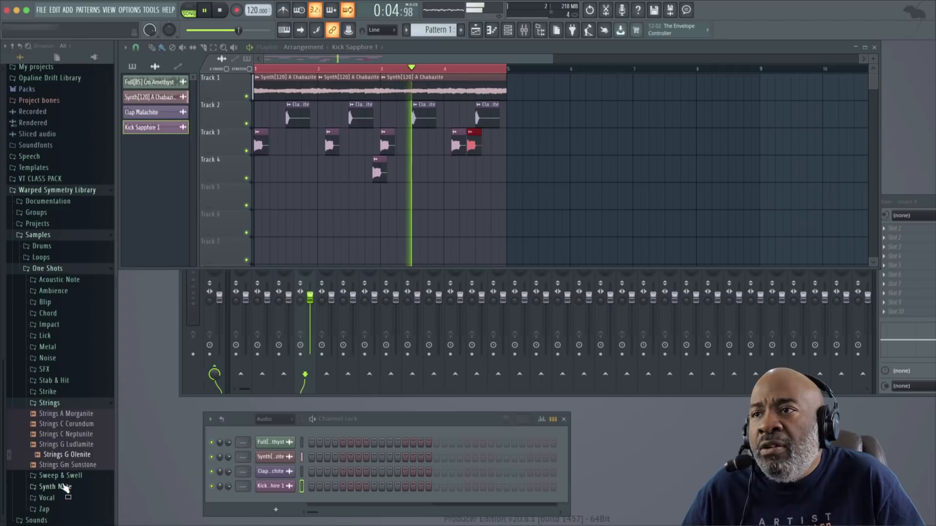
scroll(67, 415, "up", 5)
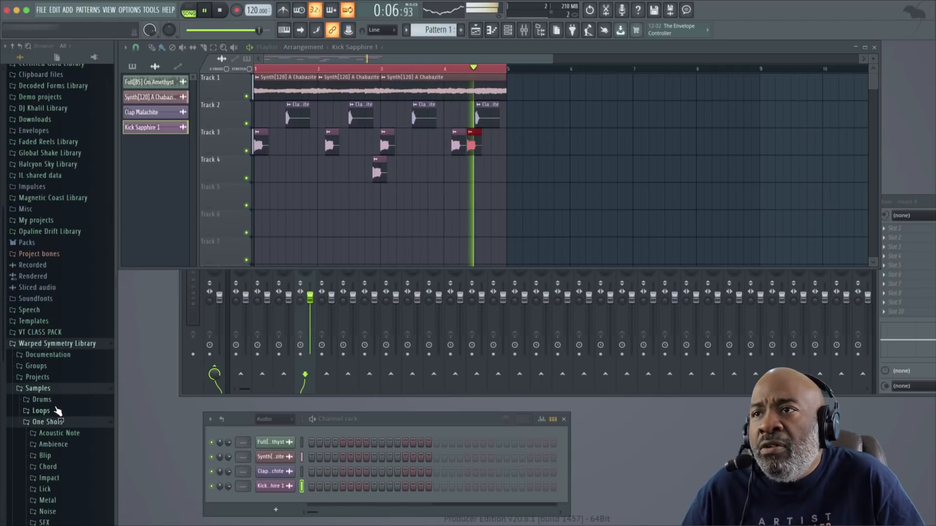
Audition bass loops in the library's Loops folder and load Bass[70] Esperite as a new channel in the channel rack.
left_click(55, 413)
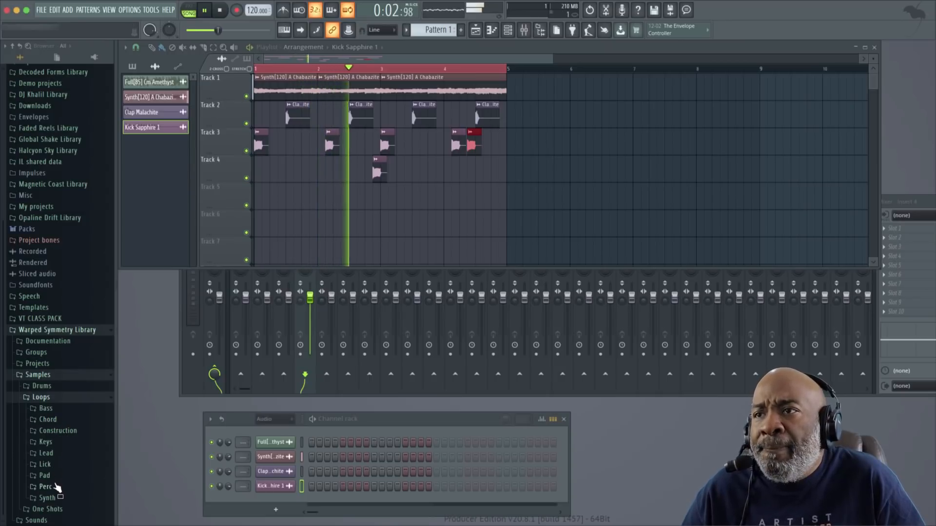
left_click(49, 409)
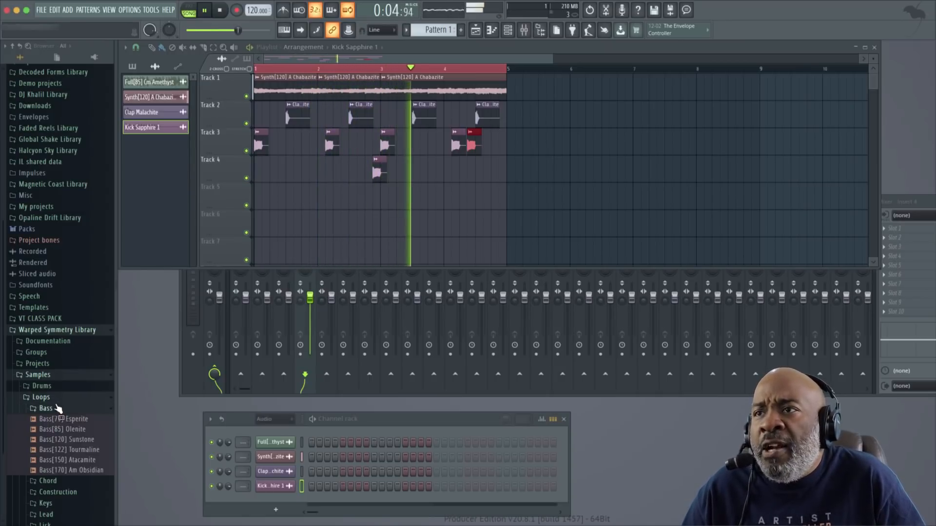
left_click(67, 440)
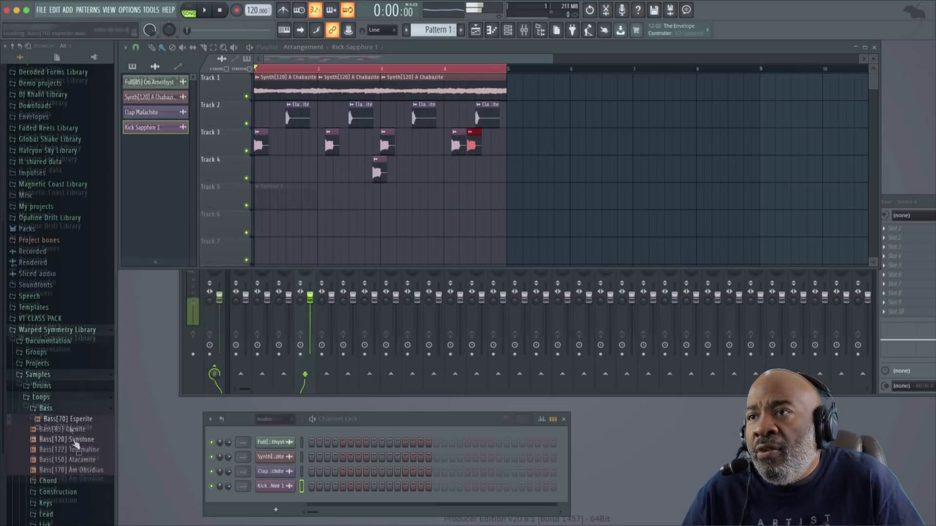
left_click(70, 427)
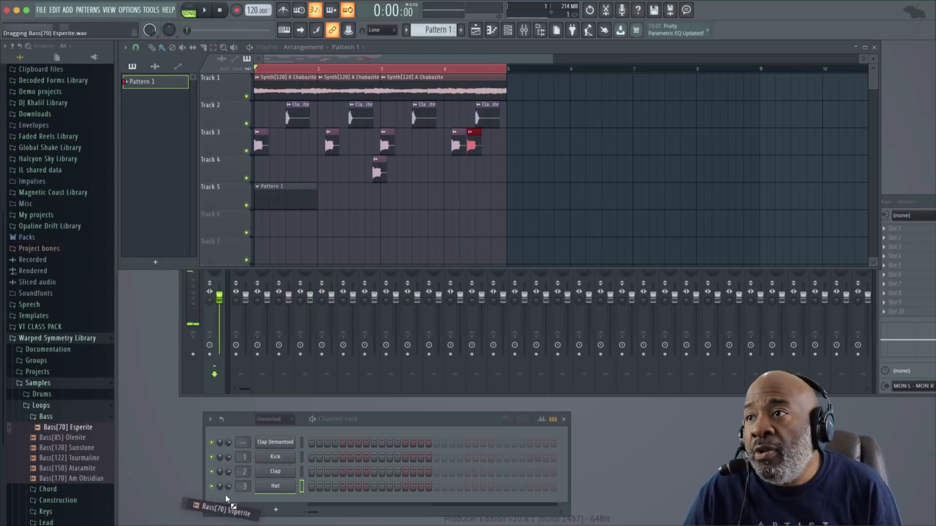
left_click_drag(265, 500, 266, 499)
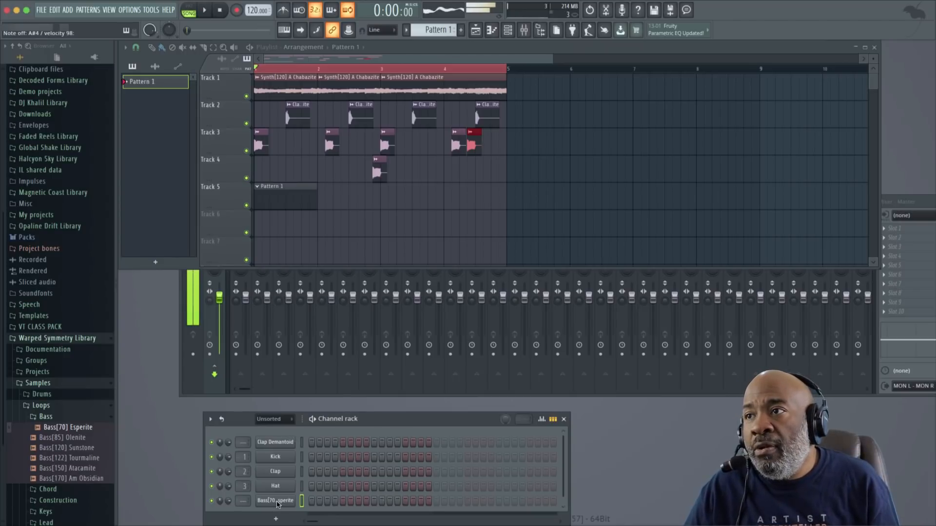
Limit the Bass[70] Esperite channel's maximum polyphony to 1 and enable its volume envelope.
left_click(276, 501)
left_click(190, 122)
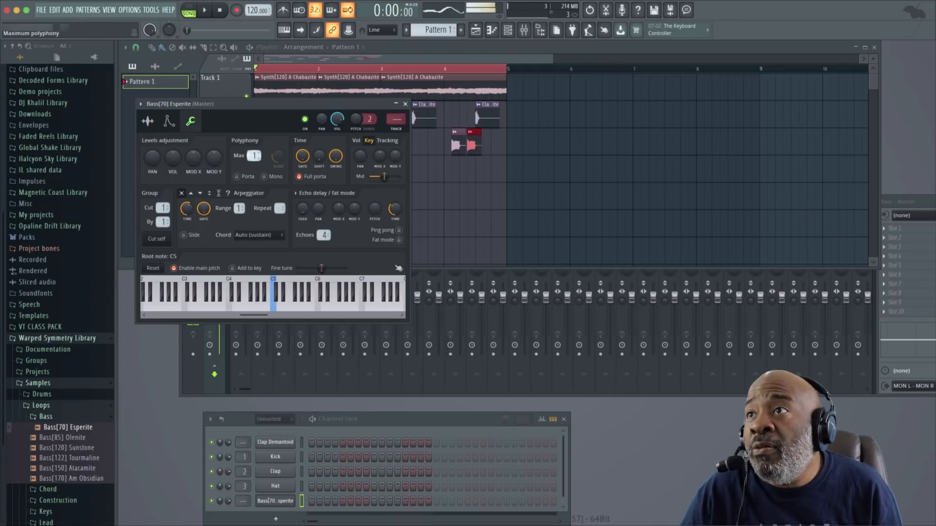
left_click(169, 122)
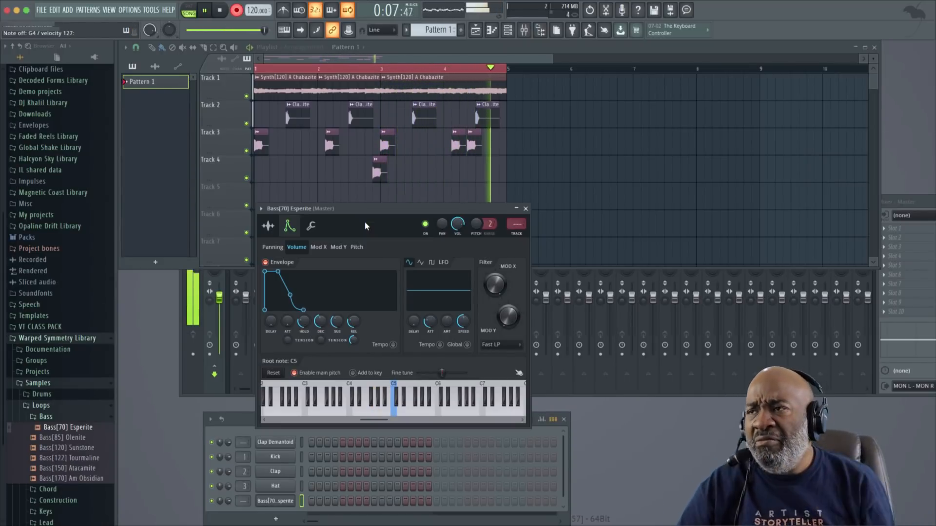
Record a four-bar Bass[70] Esperite part into Pattern 1 on Track 5 and move the channel settings window clear of the playlist.
key("space")
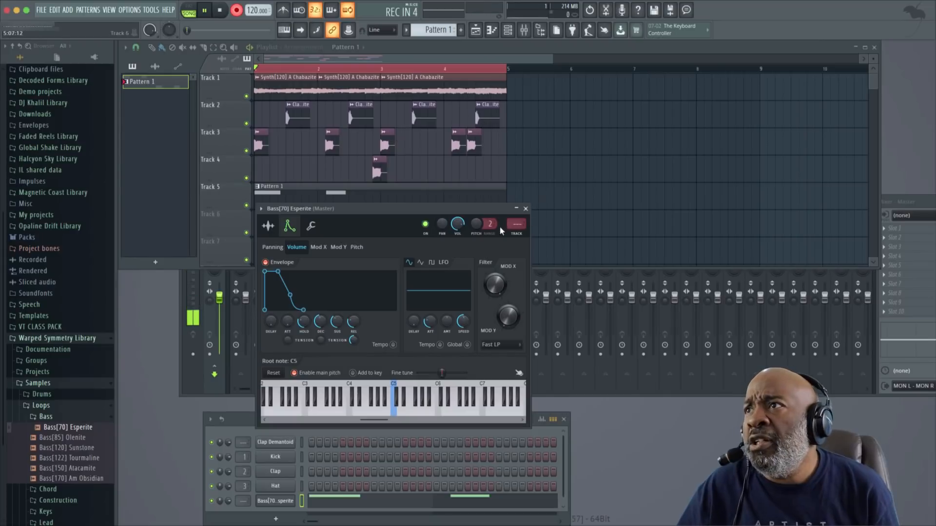
left_click_drag(455, 212, 655, 287)
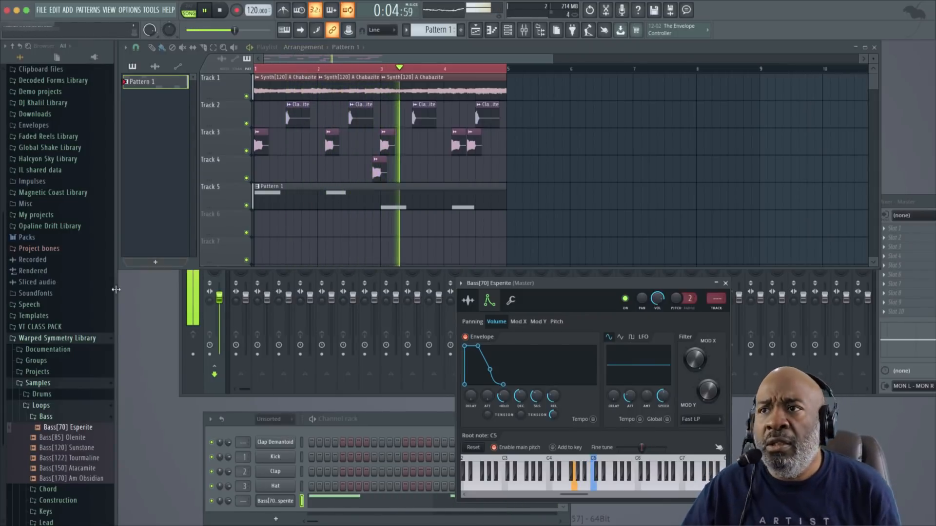
Audition samples in the One Shots Vocal folder and load Vocal Azurite 1 as a new channel in the channel rack.
scroll(73, 424, "down", 3)
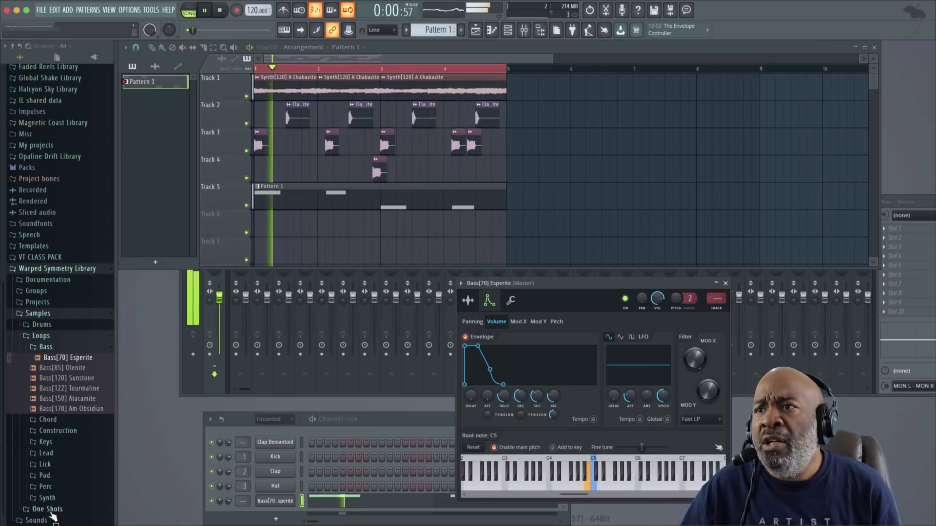
left_click(48, 509)
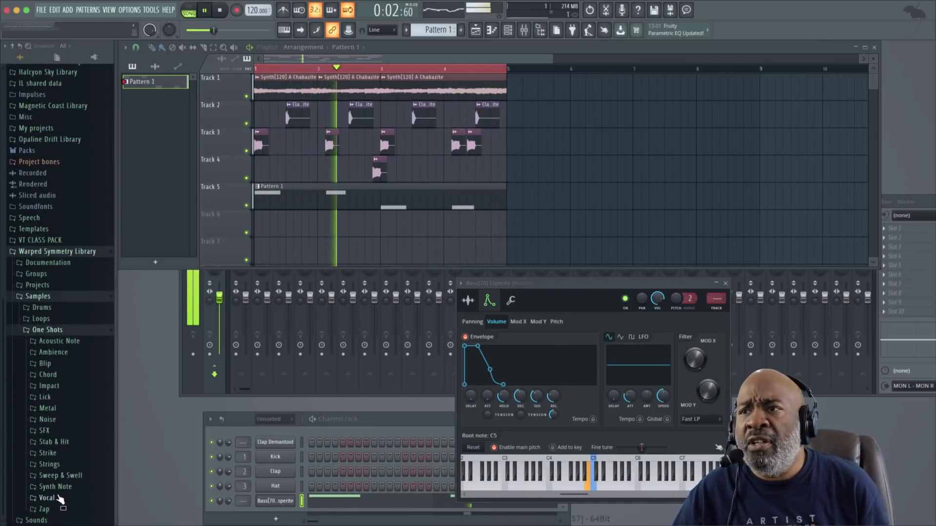
left_click(54, 498)
left_click(63, 408)
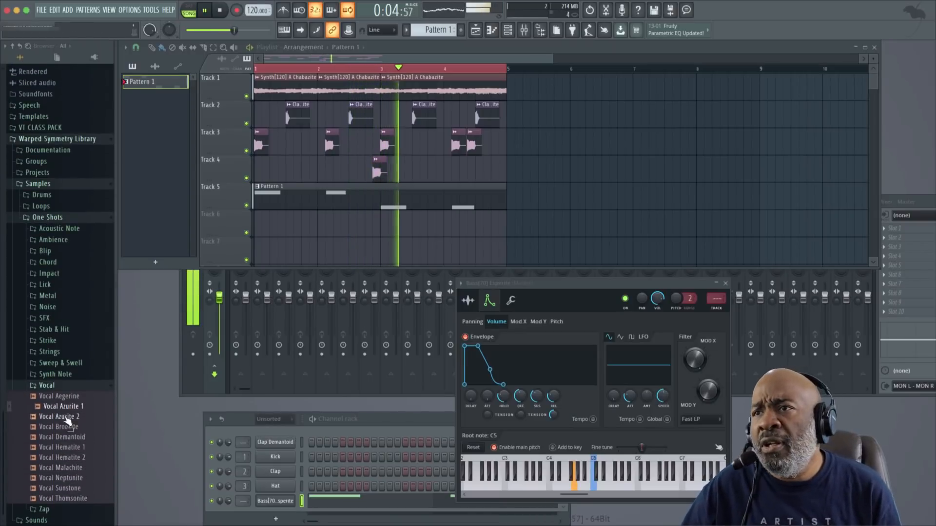
left_click(65, 399)
left_click(68, 407)
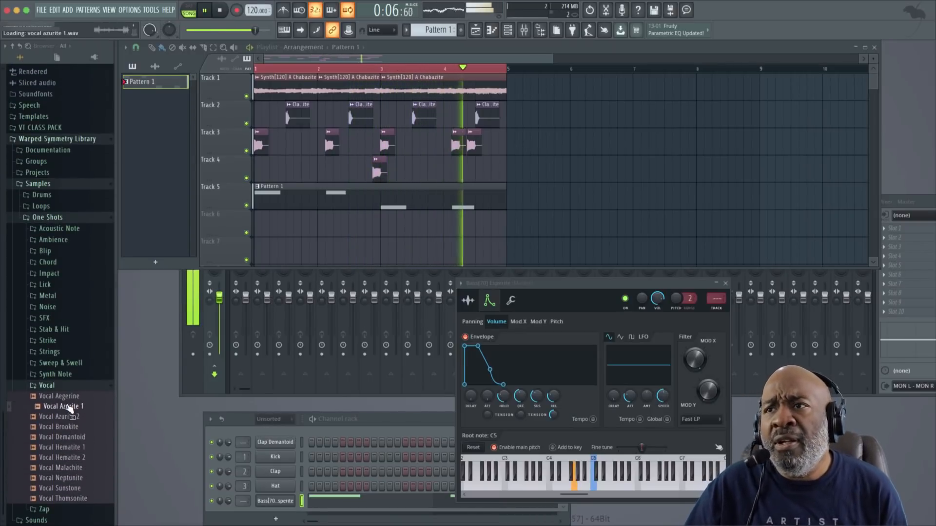
left_click_drag(68, 409, 285, 435)
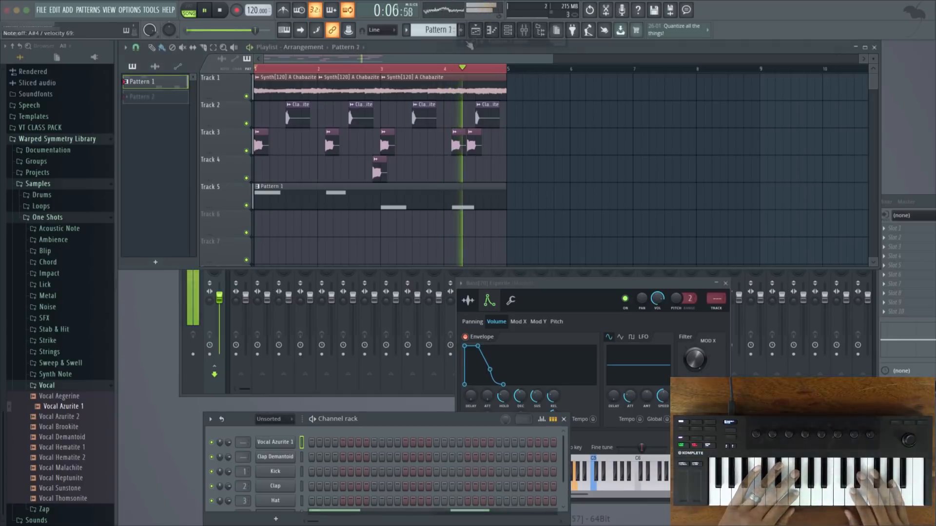
Record a four-bar Vocal Azurite 1 part into Pattern 2 on Track 6 and turn off the recording countdown.
key("space")
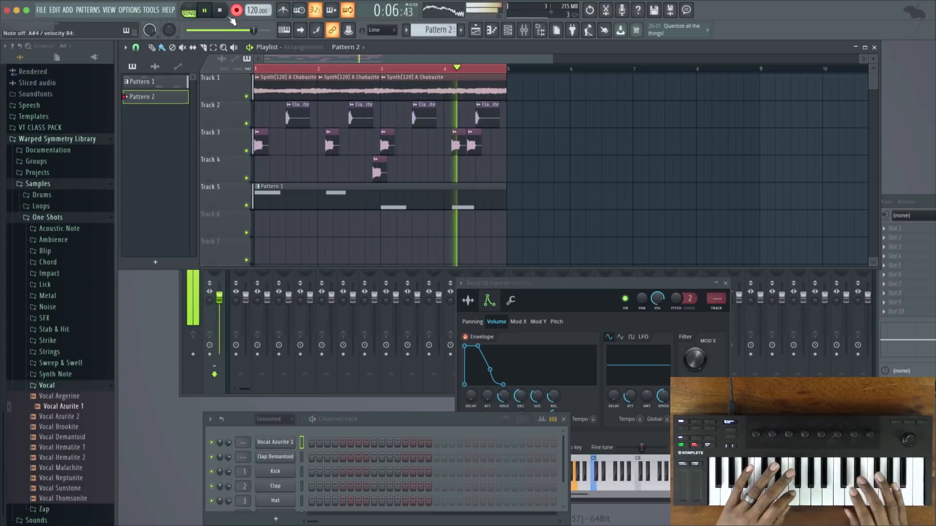
key("space")
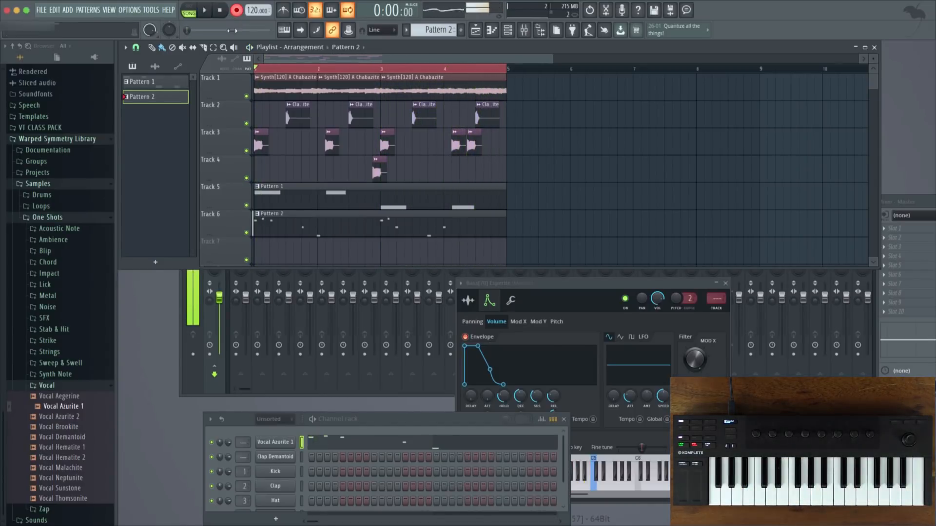
key("space")
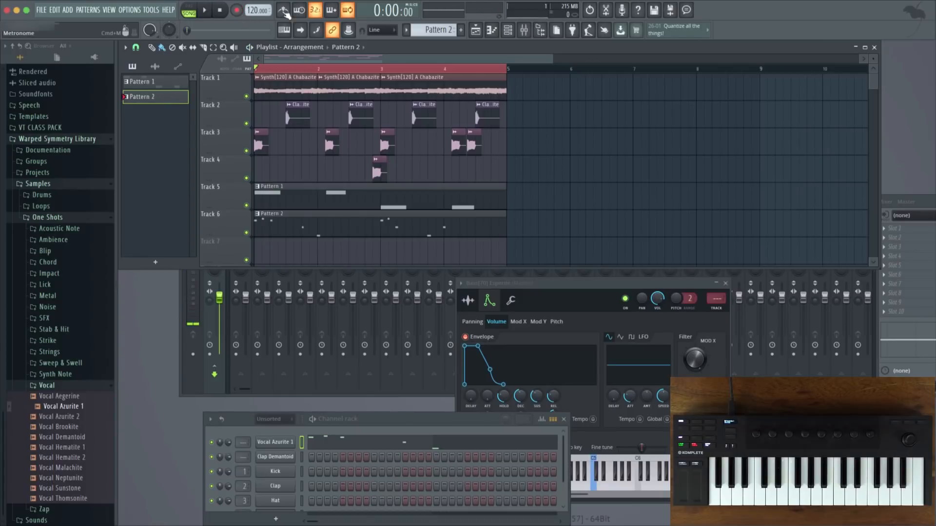
left_click(324, 10)
key("space")
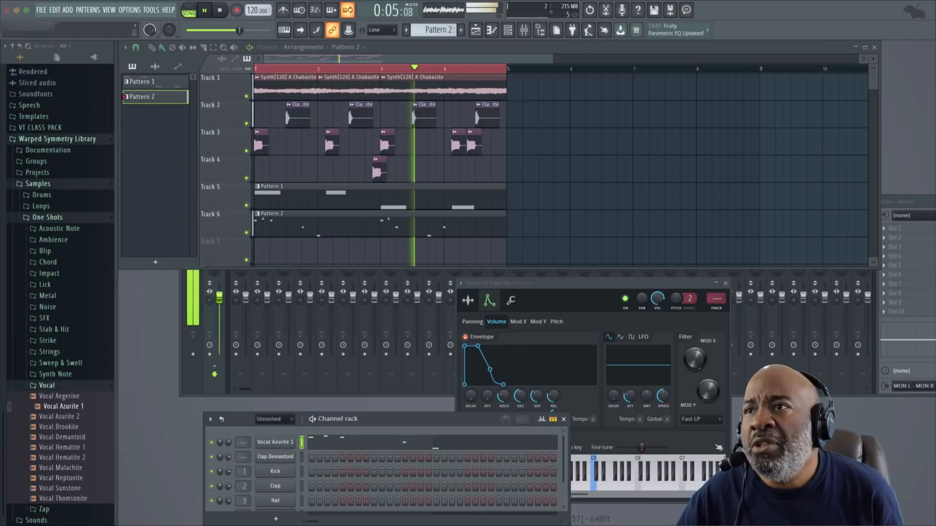
Audition samples in the One Shots SFX folder and load SFX Larimar as a new channel in the channel rack.
left_click(63, 320)
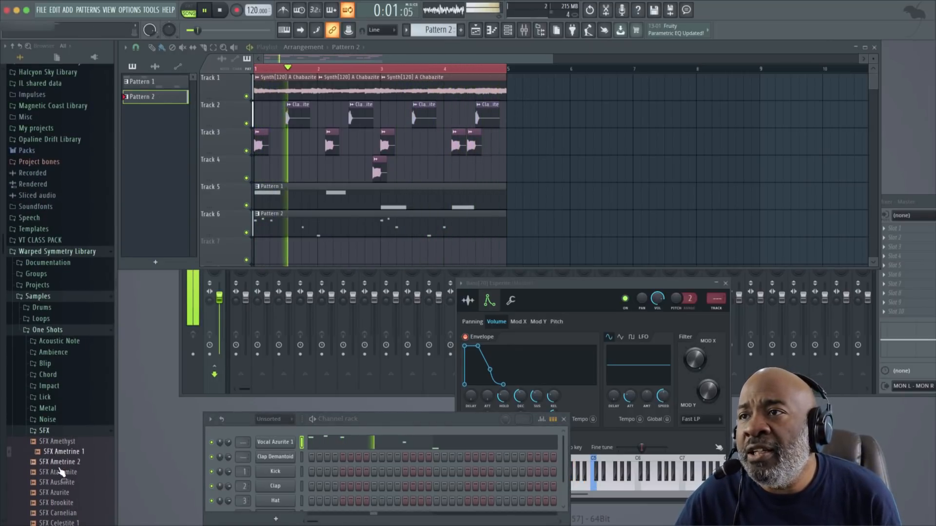
left_click(62, 472)
scroll(62, 472, "down", 6)
left_click(60, 303)
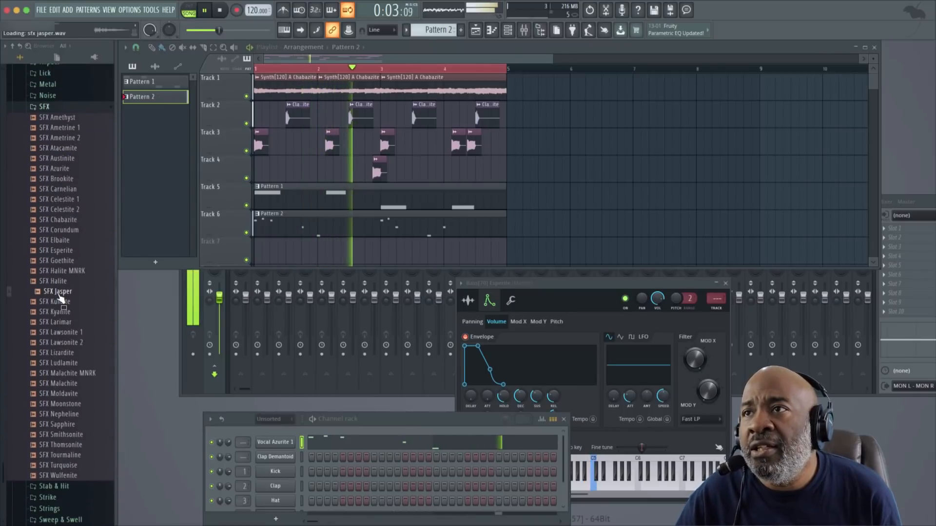
left_click(62, 313)
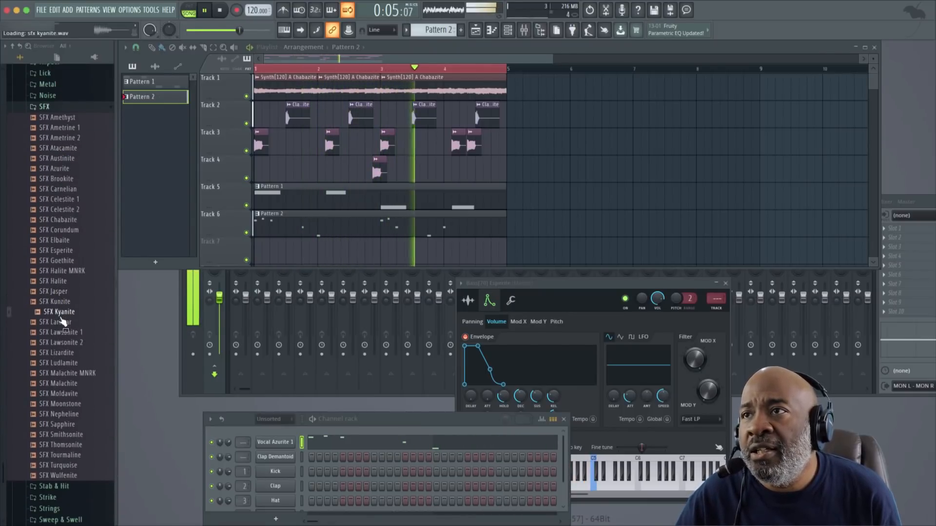
left_click(64, 321)
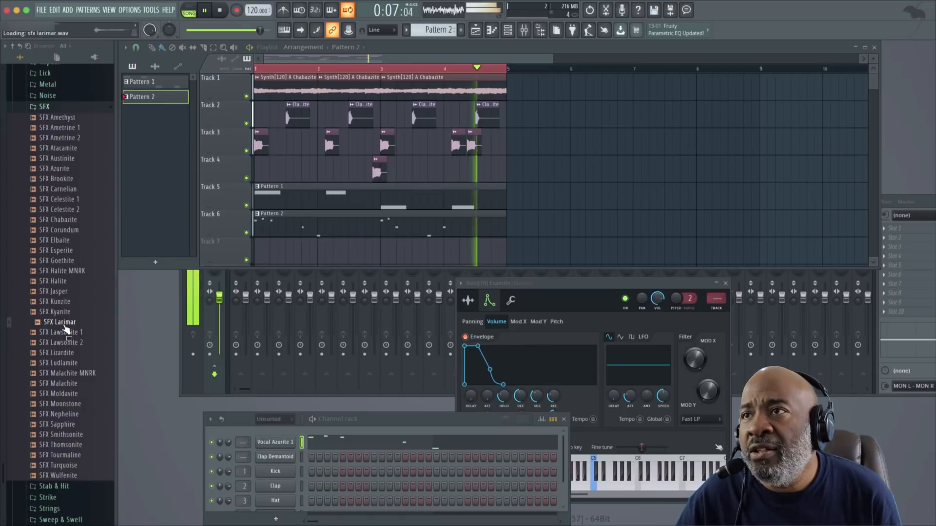
left_click_drag(66, 327, 228, 456)
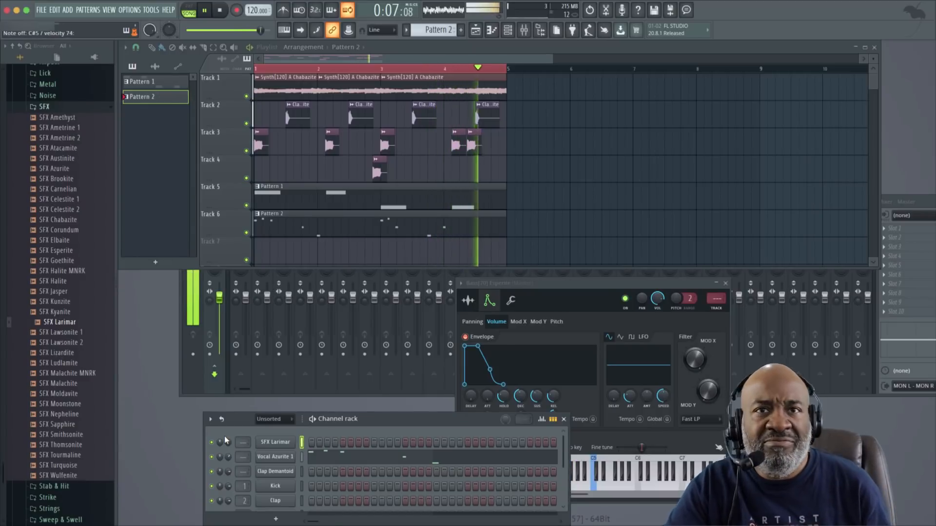
Stop playback, create Pattern 3 and record an SFX Larimar part into it across four bars.
key("space")
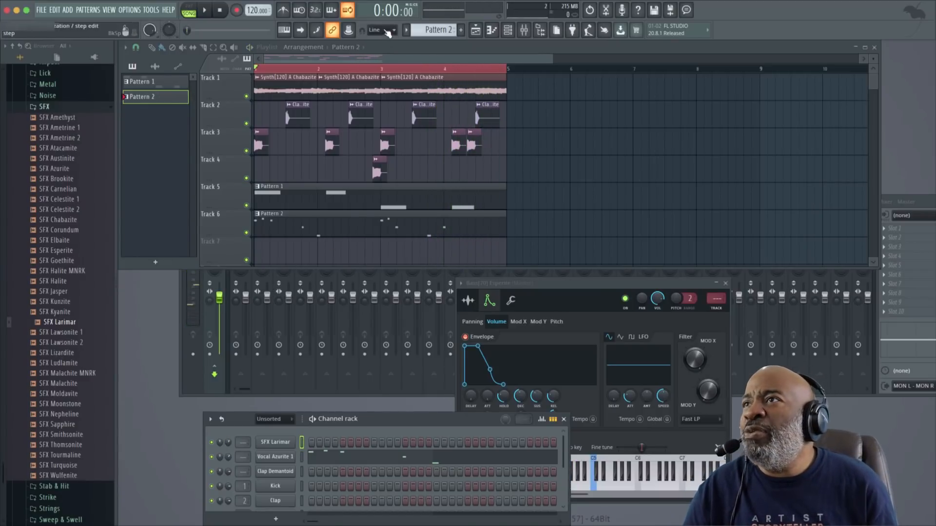
left_click(466, 30)
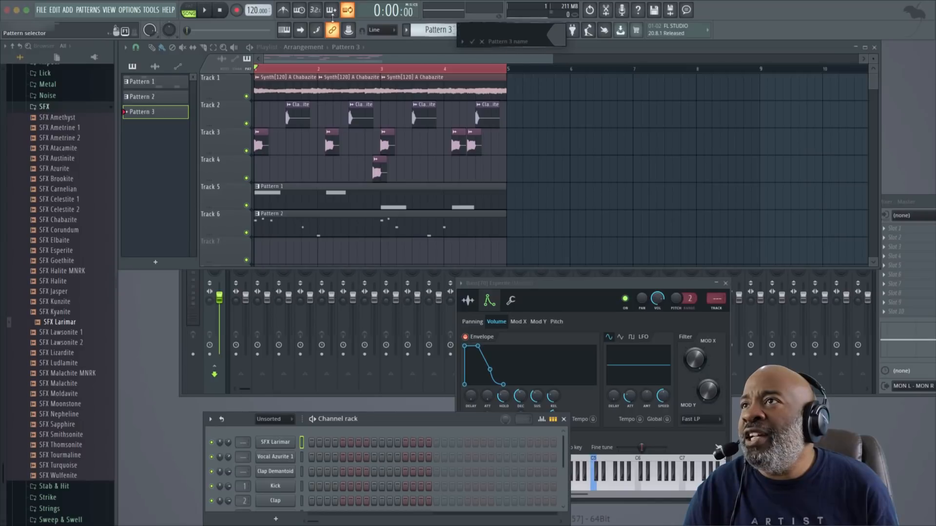
left_click(485, 44)
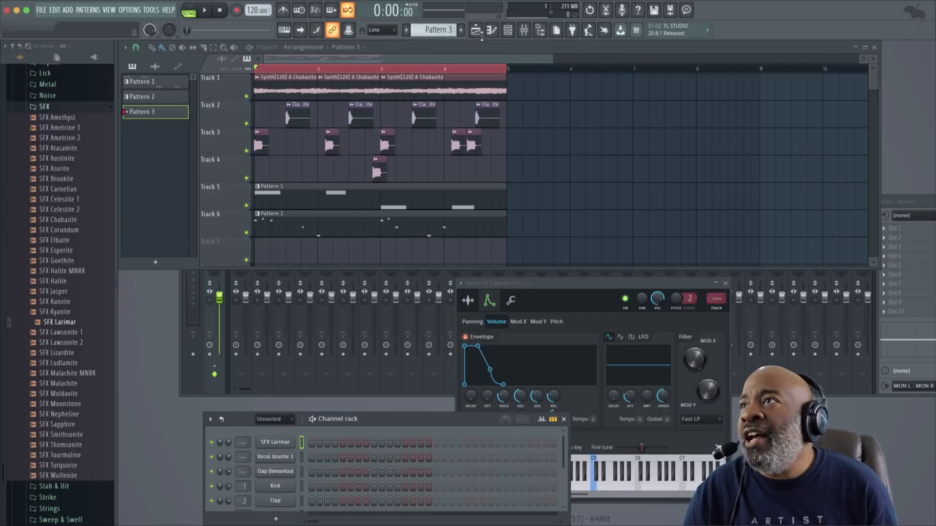
key("space")
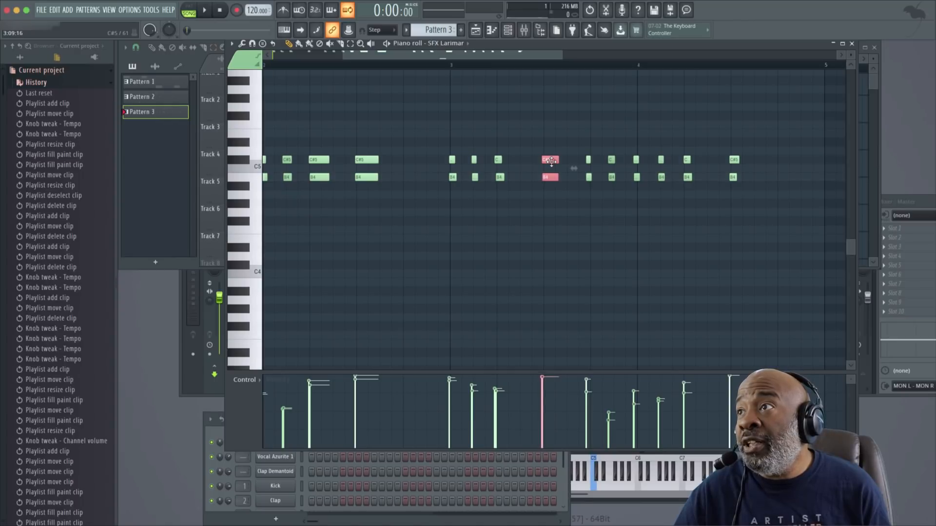
Play back the arrangement, return the browser to the sample libraries and try SFX Sapphire from the SFX folder.
key("space")
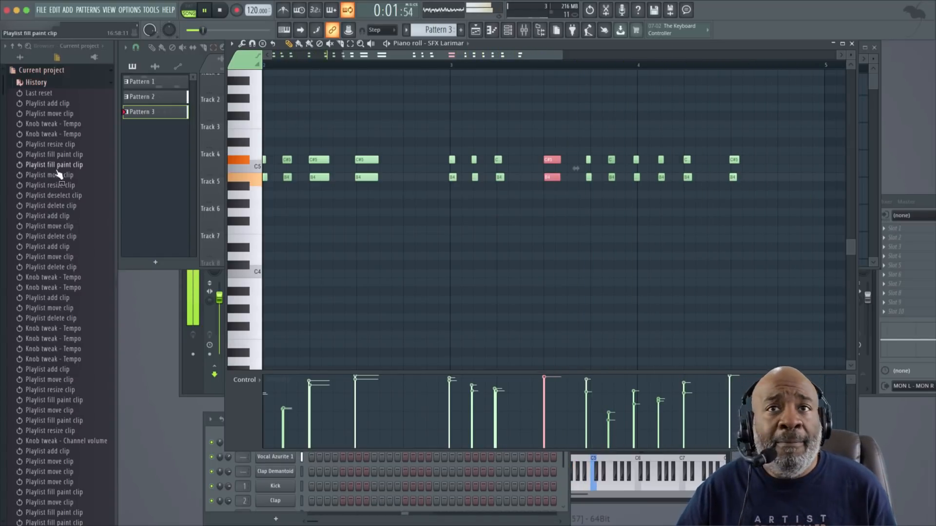
left_click(21, 58)
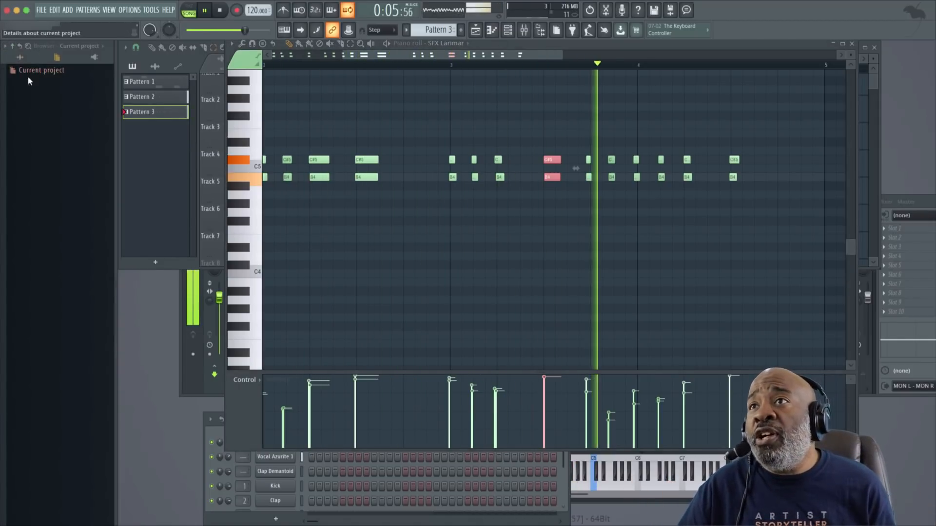
left_click(21, 59)
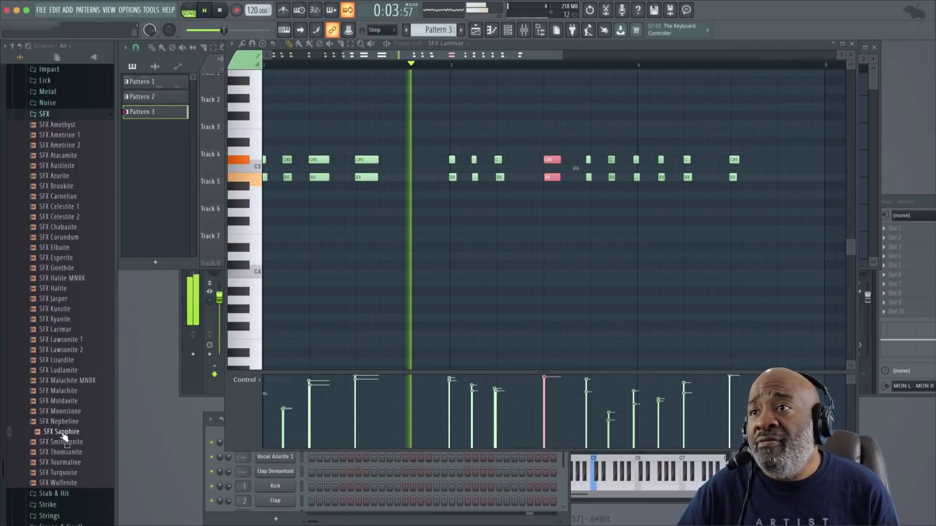
left_click_drag(63, 438, 623, 278)
key("space")
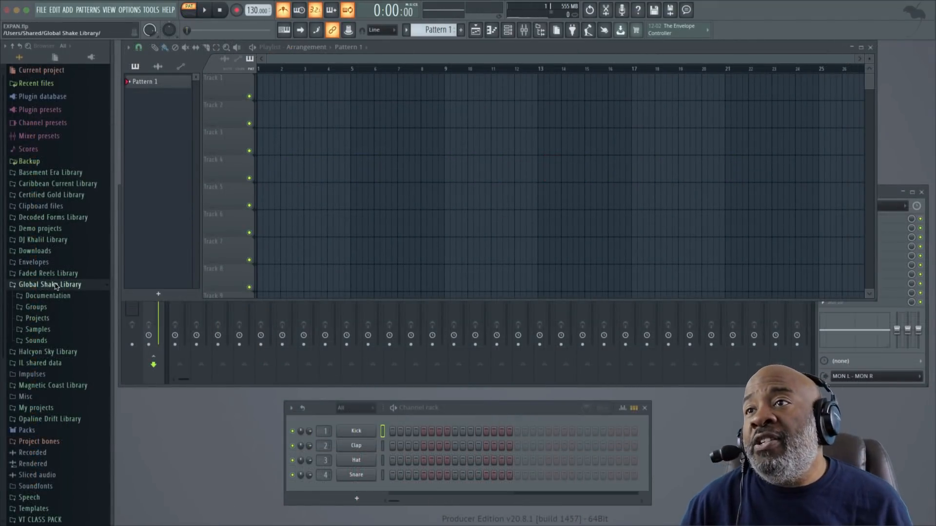
In the Global Shake Library's sample loops, audition Lead[120] Woza and Keys[105] Norush 2 from the Keys folder.
left_click(49, 330)
left_click(41, 364)
scroll(59, 356, "down", 5)
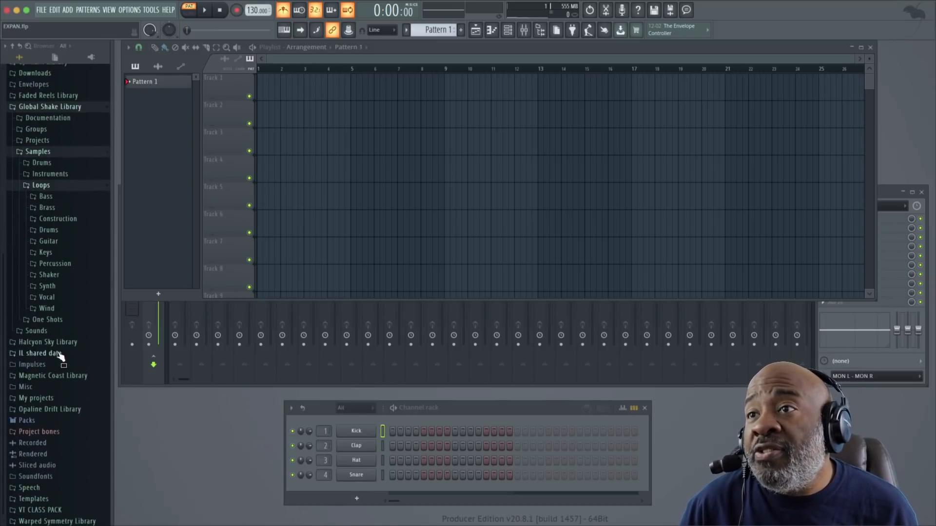
left_click(49, 251)
left_click(63, 303)
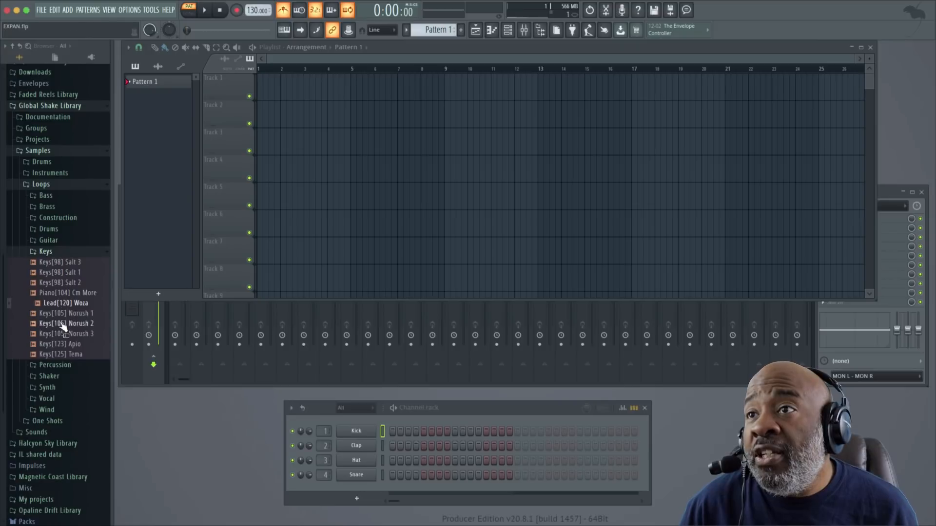
left_click(63, 325)
Audition Guitar loops Norush 3, Giddy 2 and Kwazy, plus Brass[100] Pica, from the Global Shake Library.
left_click(57, 242)
left_click(63, 272)
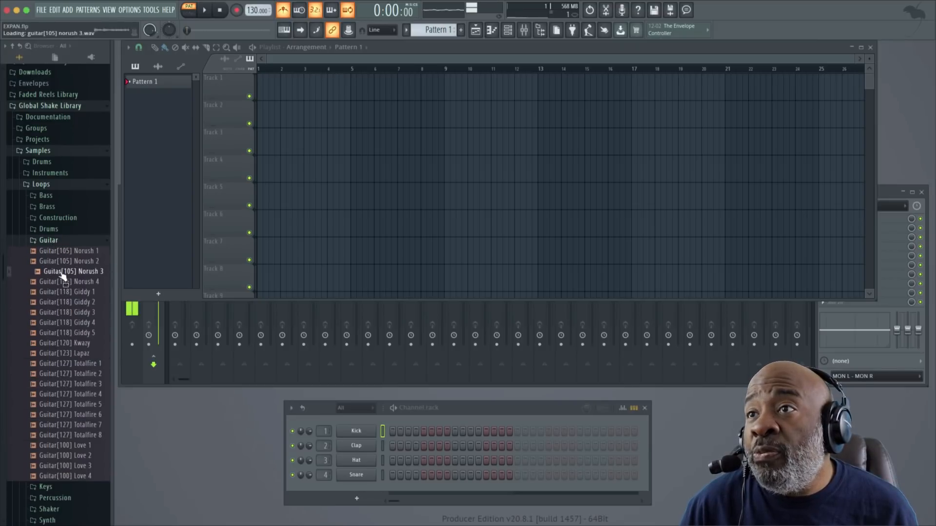
left_click(66, 303)
left_click(65, 344)
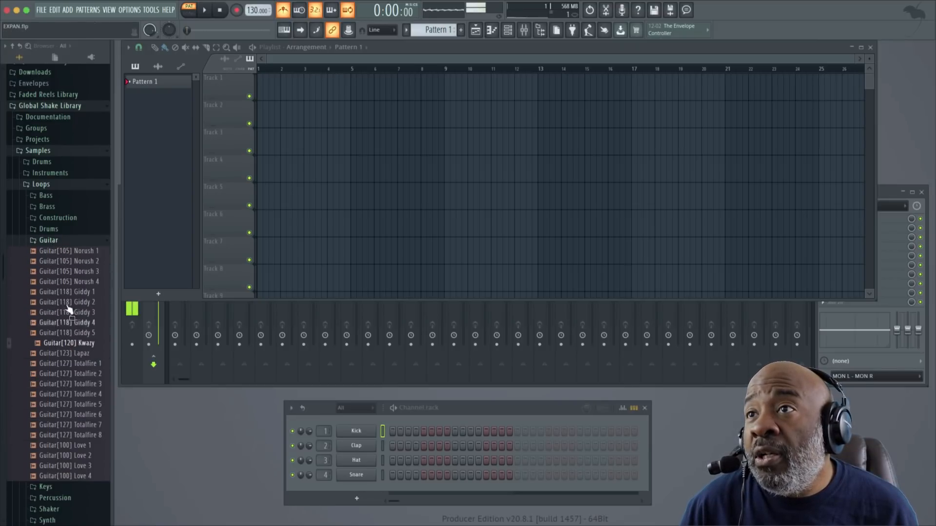
left_click(56, 208)
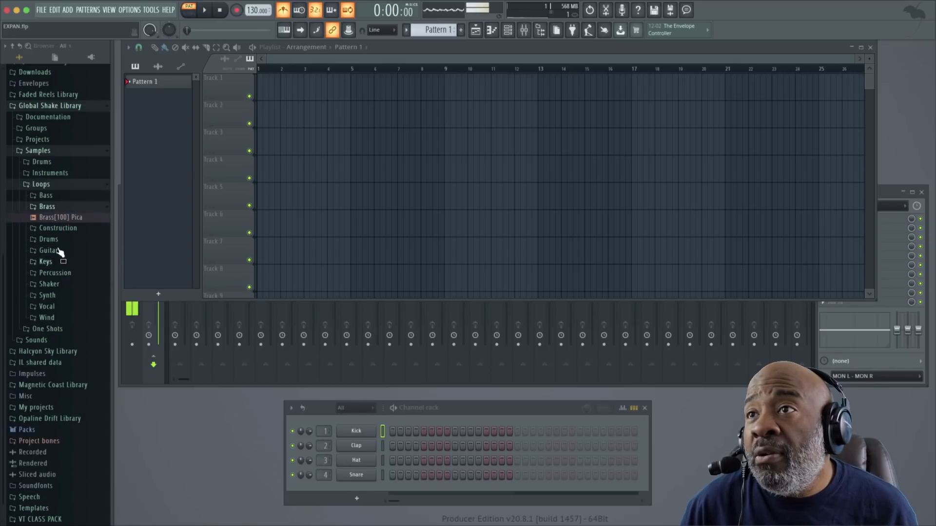
left_click(66, 218)
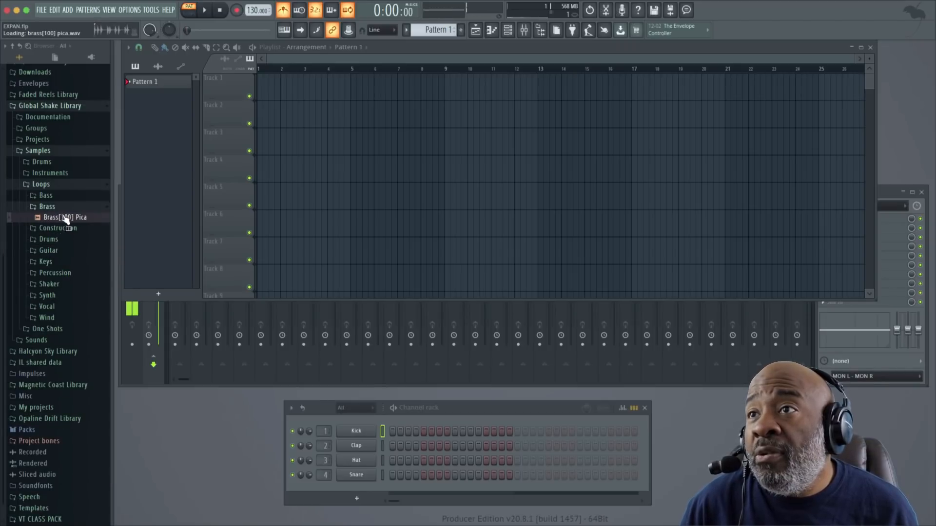
Audition the Bombay and Salt vocal loops in the Global Shake Library's Vocal folder and stop the preview.
left_click(57, 307)
left_click(63, 337)
left_click(63, 327)
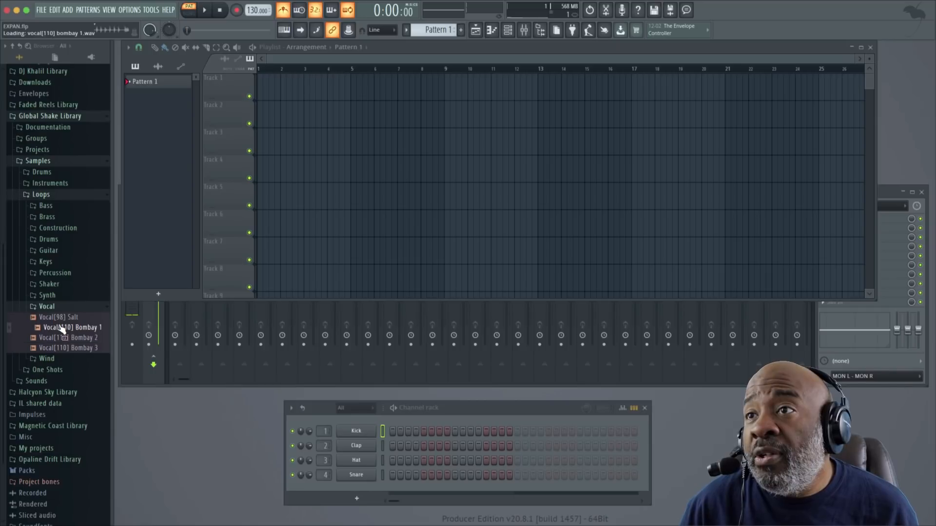
left_click(61, 318)
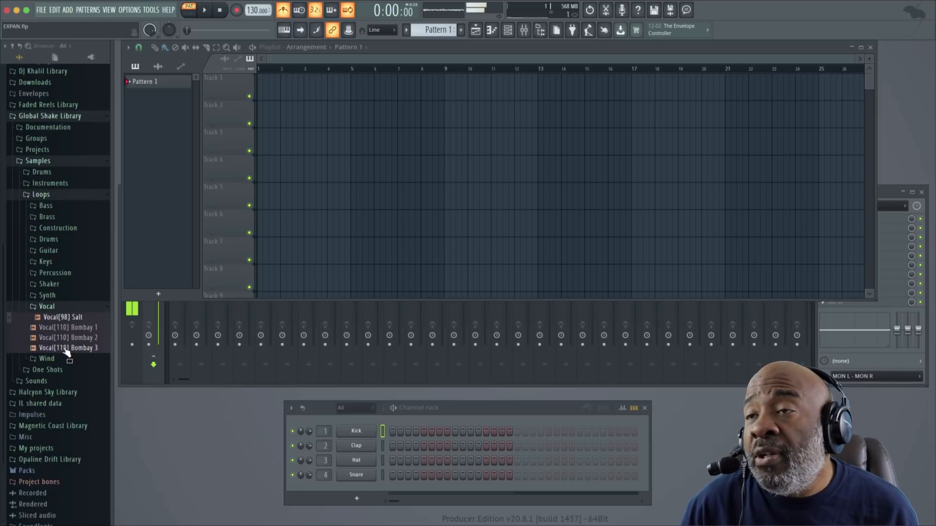
left_click(68, 348)
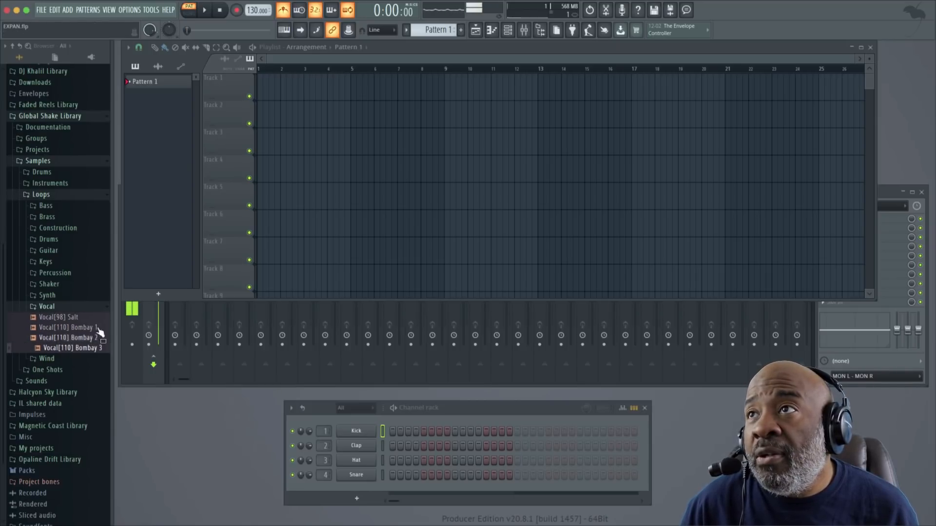
left_click(222, 11)
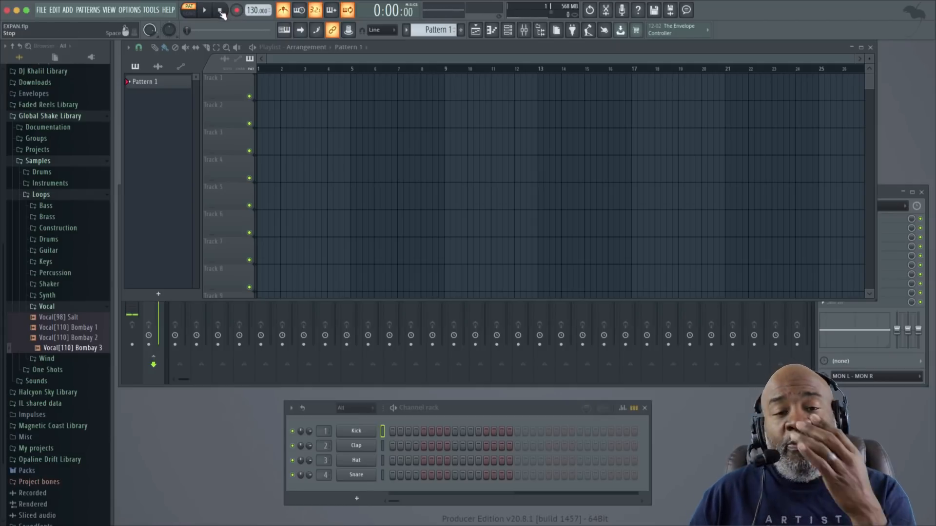
Add Komplete Kontrol as a new channel and move its window clear of the browser.
left_click(70, 9)
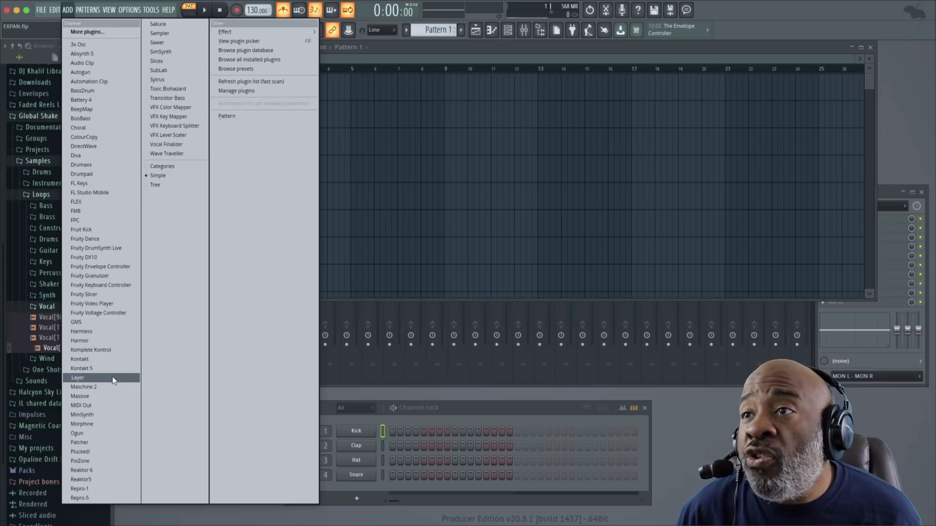
left_click(118, 349)
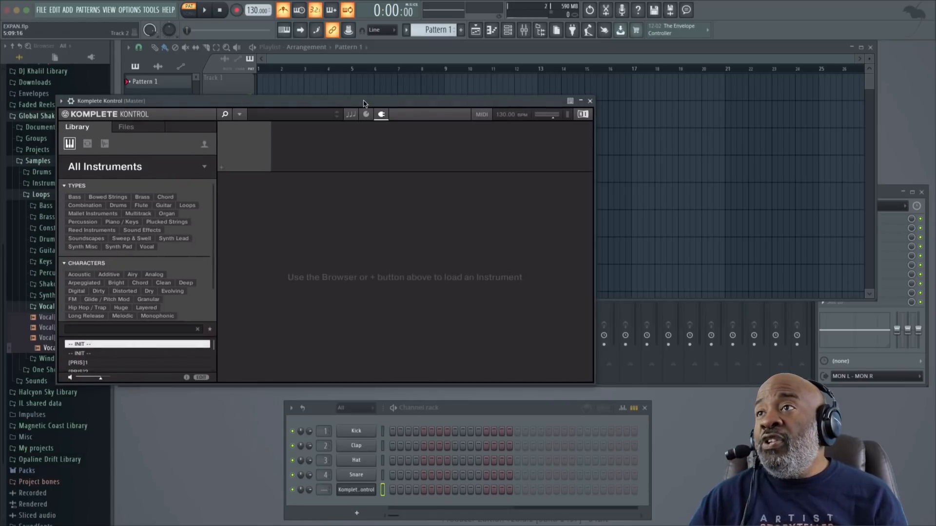
left_click_drag(365, 104, 522, 162)
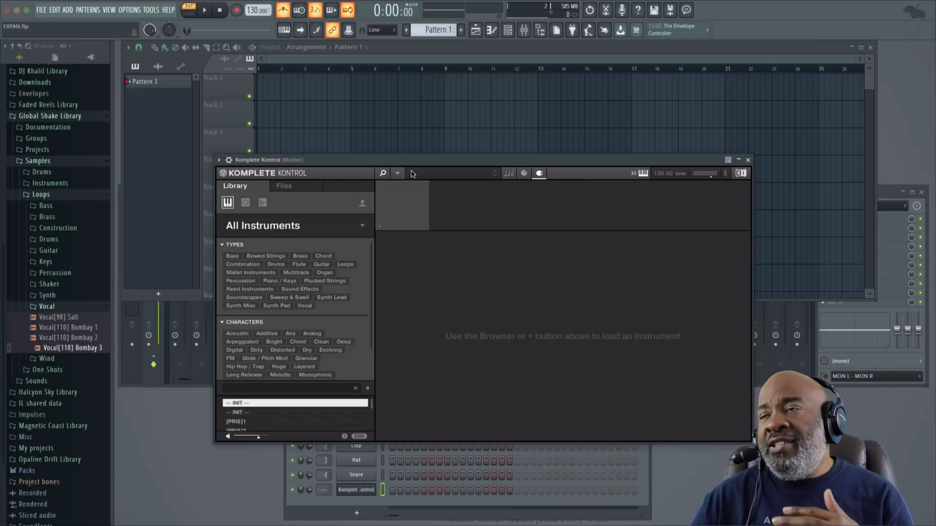
Choose Massive from Komplete Kontrol's instrument library and load its 3 Octave Sub preset.
left_click(281, 229)
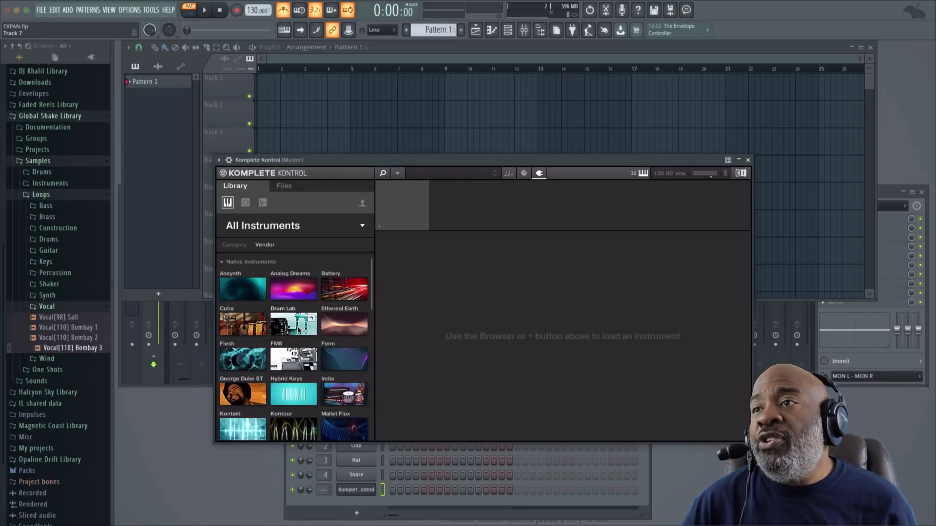
scroll(293, 341, "down", 2)
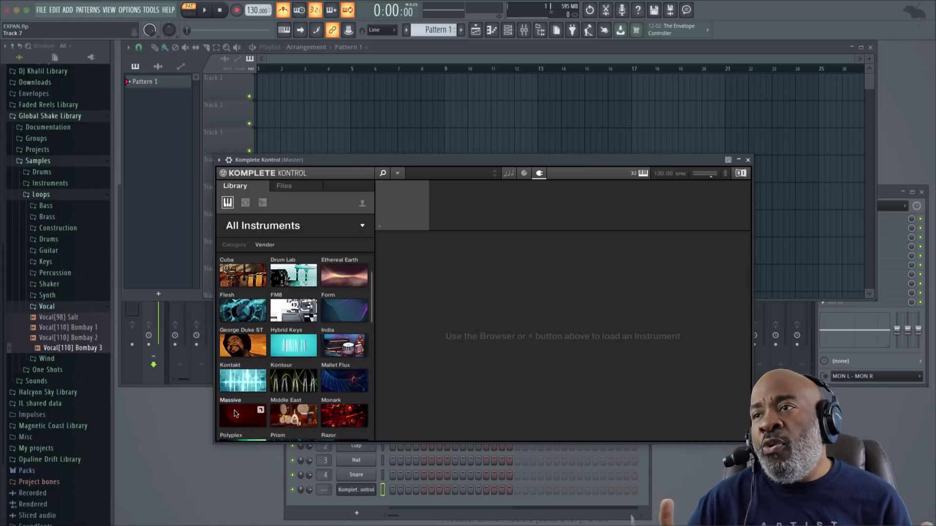
left_click(259, 412)
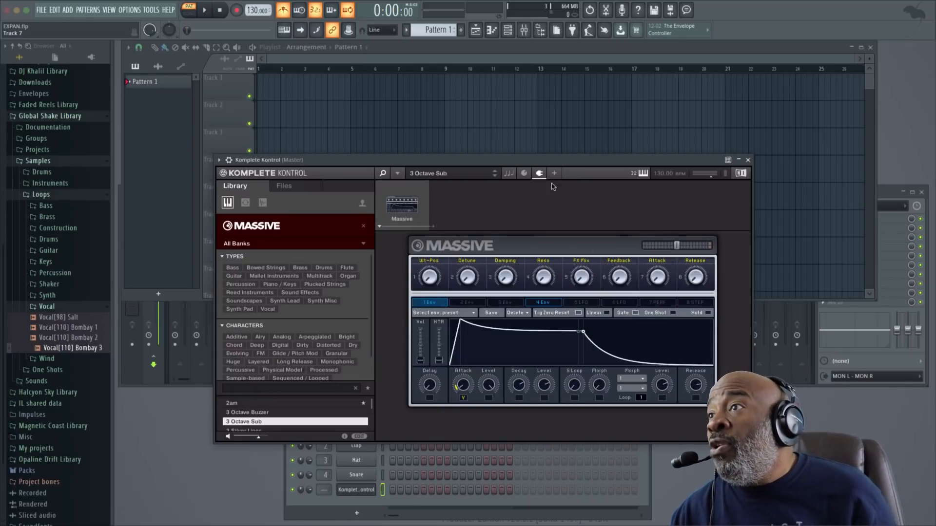
Show Massive's full interface and filter its built-in sound browser by the Global Shake bank.
left_click(538, 173)
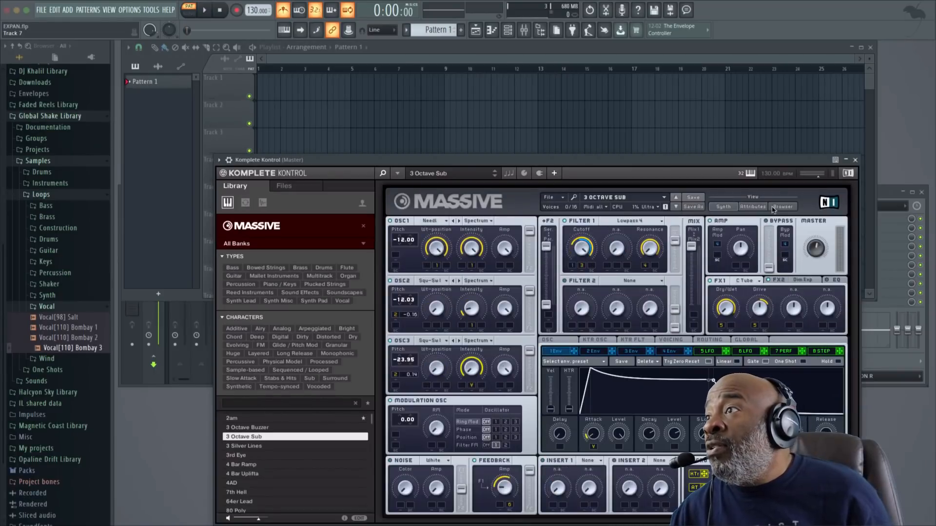
left_click(778, 207)
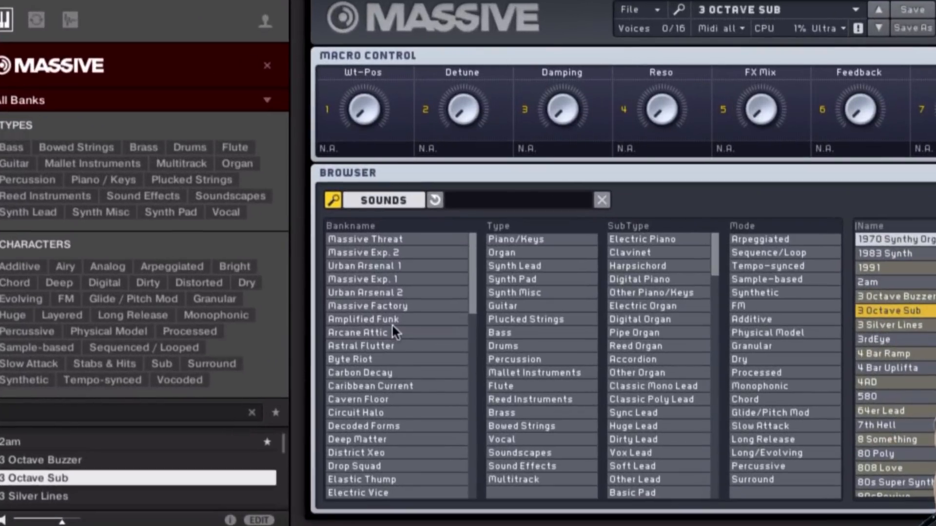
left_click(411, 355)
scroll(362, 315, "down", 3)
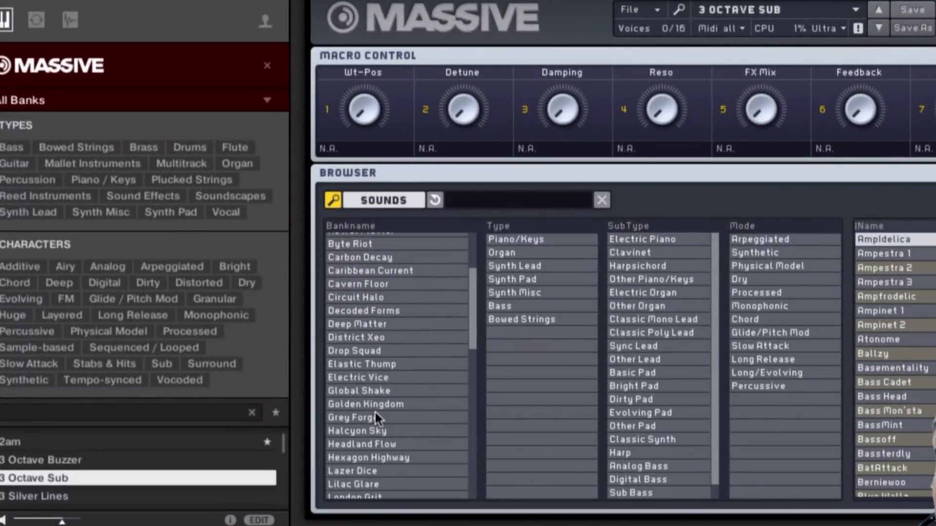
left_click(371, 390)
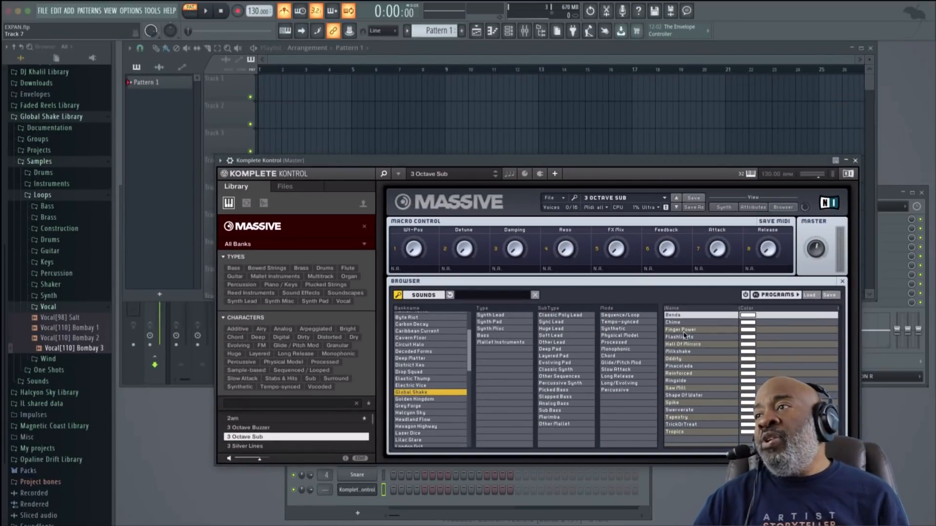
Load and try the Global Shake presets Hall Of Mirrors from Synth Lead and Milkshake from Bass.
left_click(507, 316)
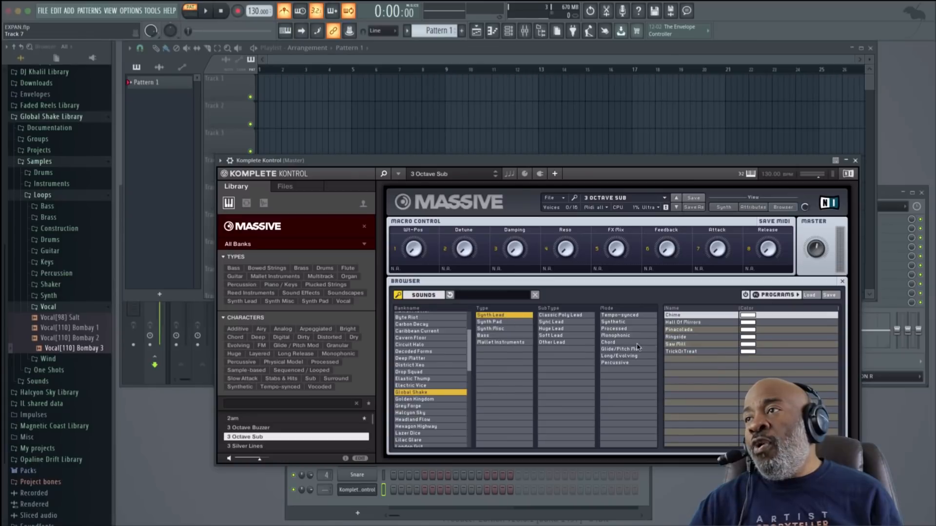
left_click(680, 325)
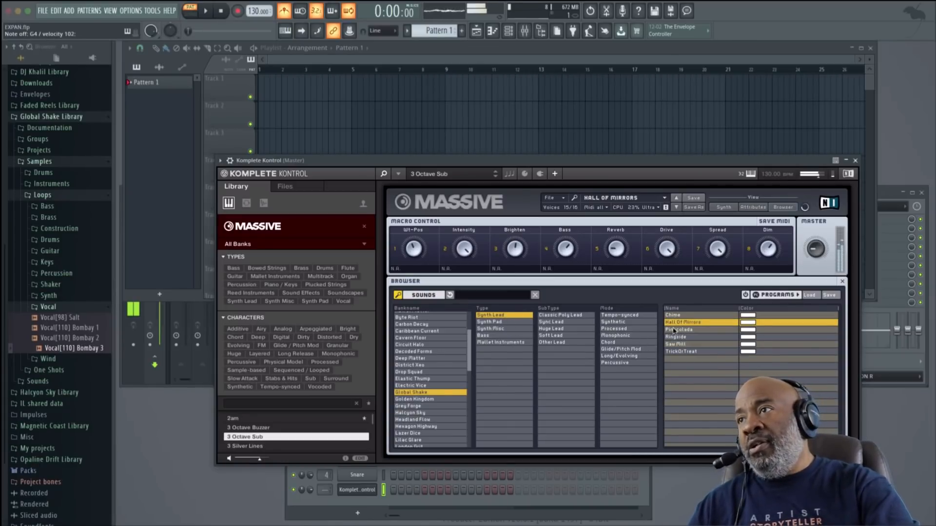
left_click(493, 337)
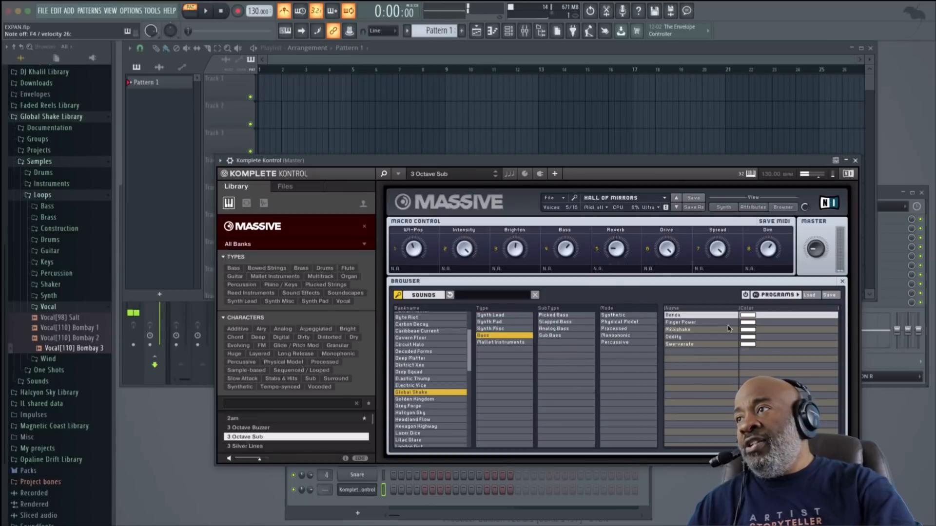
left_click(690, 330)
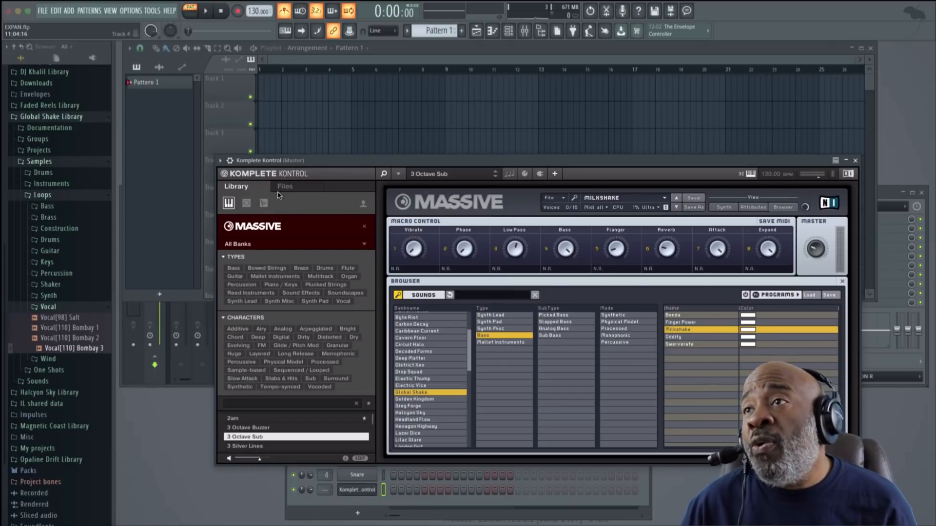
Switch Komplete Kontrol's library to one-shots and reposition its window so the whole plugin is in view.
left_click_drag(324, 164, 475, 169)
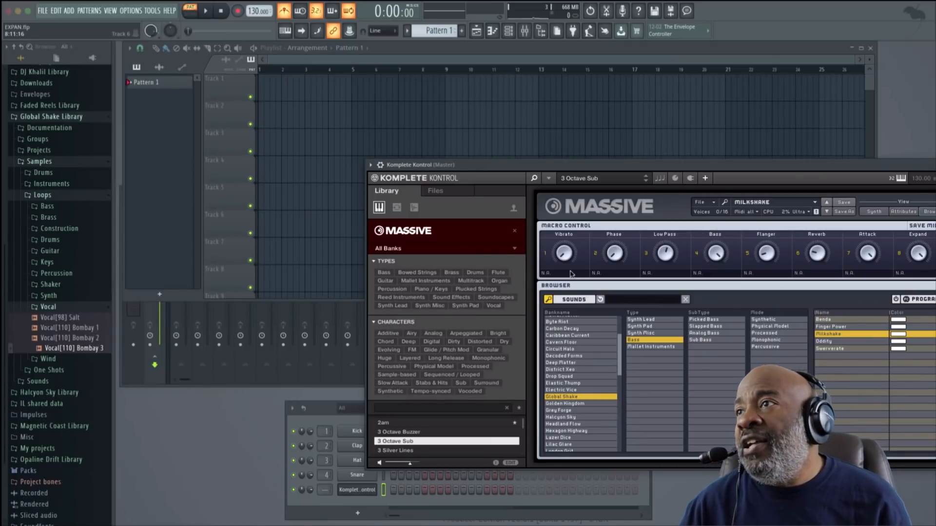
left_click(415, 208)
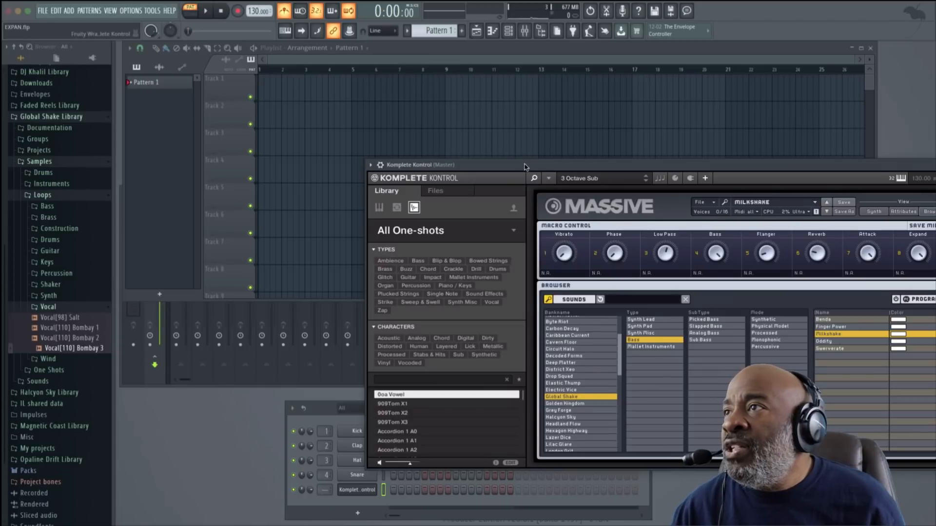
left_click_drag(488, 165, 374, 153)
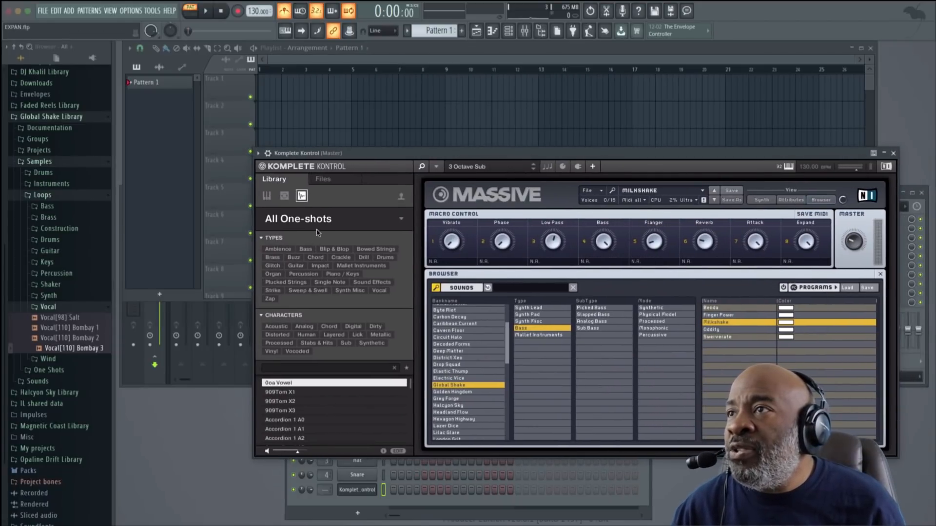
Filter the one-shots by the Chord type and audition the samples from Chord Charge 1 through Chord Chordy 2.
left_click(316, 257)
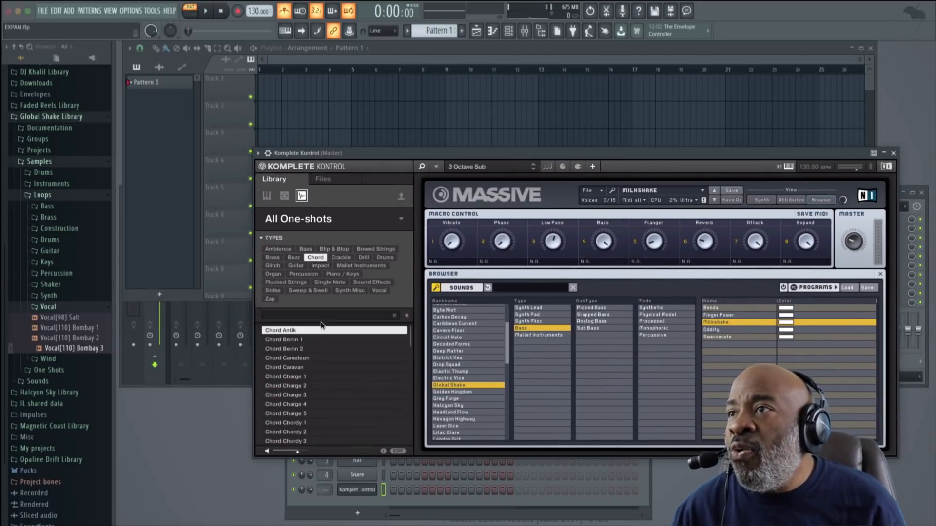
left_click(298, 377)
left_click(301, 386)
left_click(301, 395)
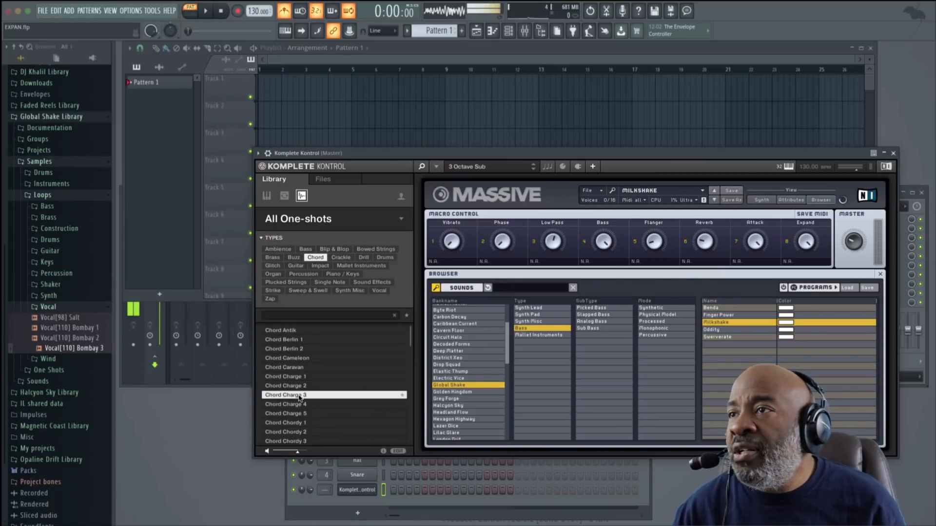
left_click(302, 404)
left_click(302, 413)
left_click(303, 422)
left_click(304, 432)
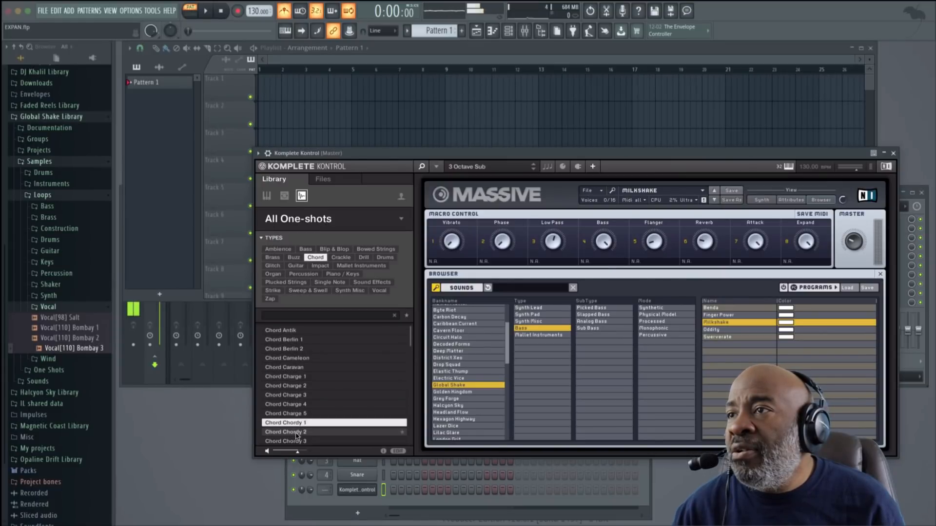
Audition Chord Chordy 3 and load it into Komplete Kontrol's sampler.
scroll(308, 392, "down", 2)
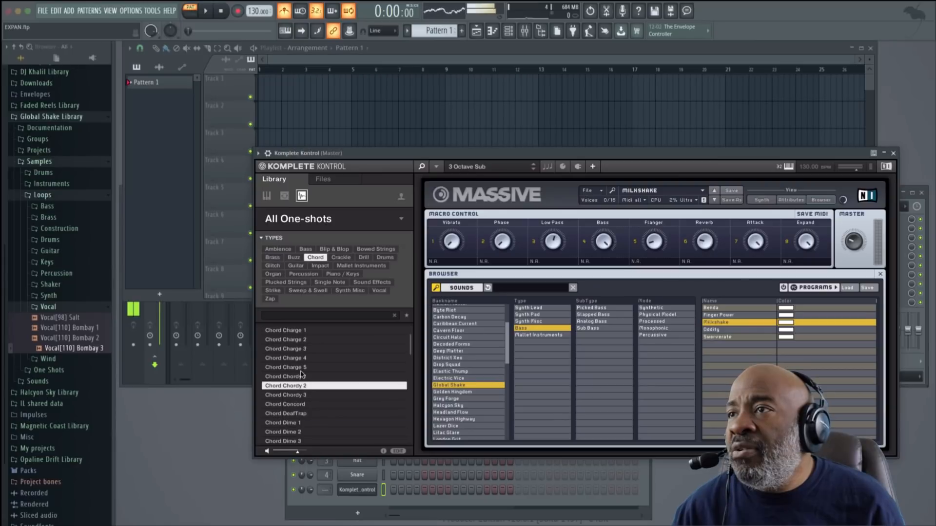
left_click(299, 395)
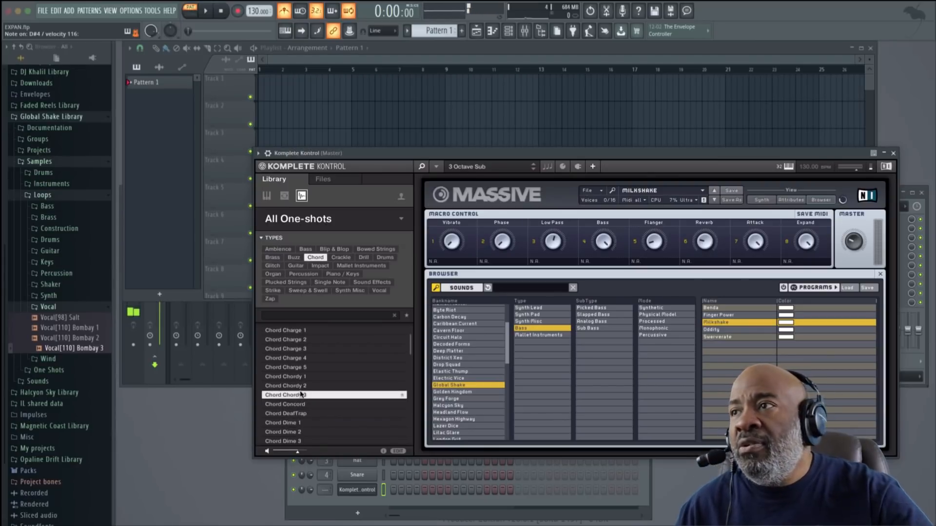
double_click(319, 395)
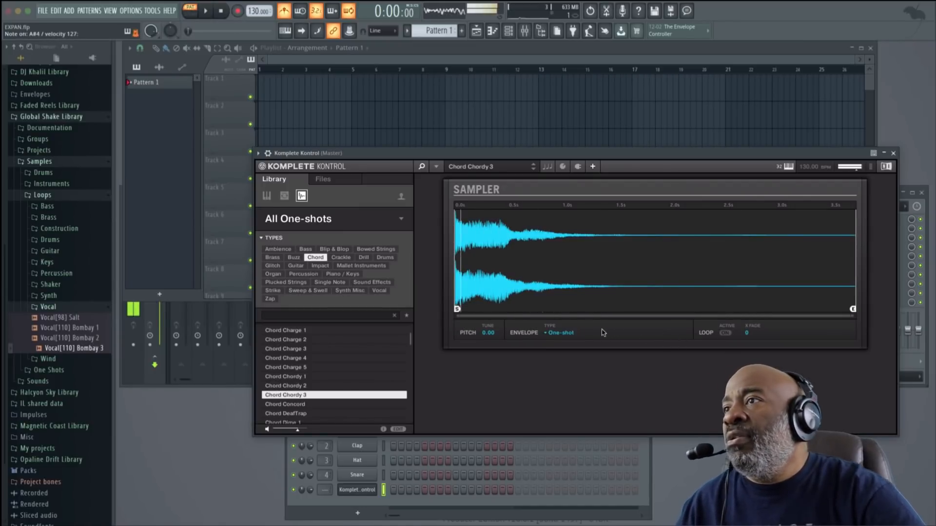
Audition further chord one-shots, including Chord Concord, Chord DeafTrap, the Chord Dime and Chord Eferding samples, and Chord Found.
left_click(286, 408)
scroll(286, 409, "down", 1)
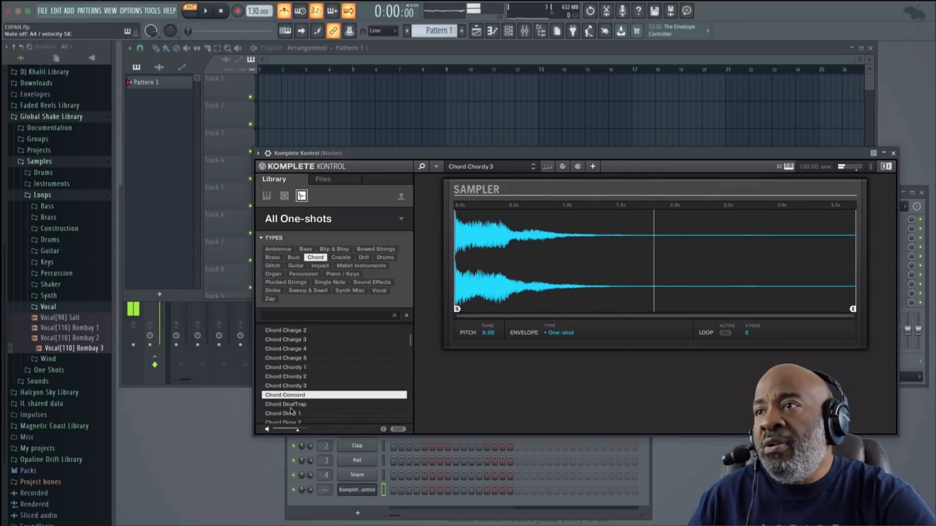
left_click(291, 390)
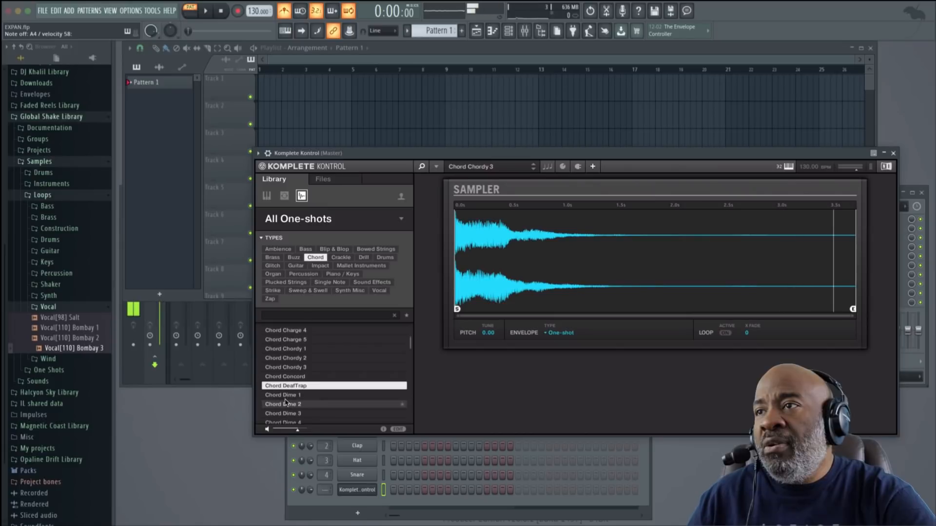
left_click(291, 406)
left_click(292, 414)
scroll(293, 414, "down", 3)
left_click(291, 377)
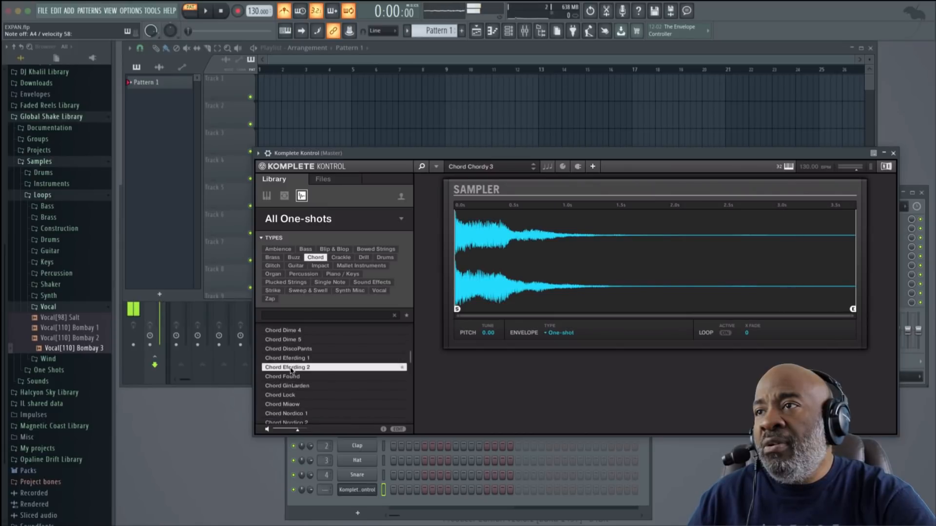
left_click(291, 358)
left_click(291, 377)
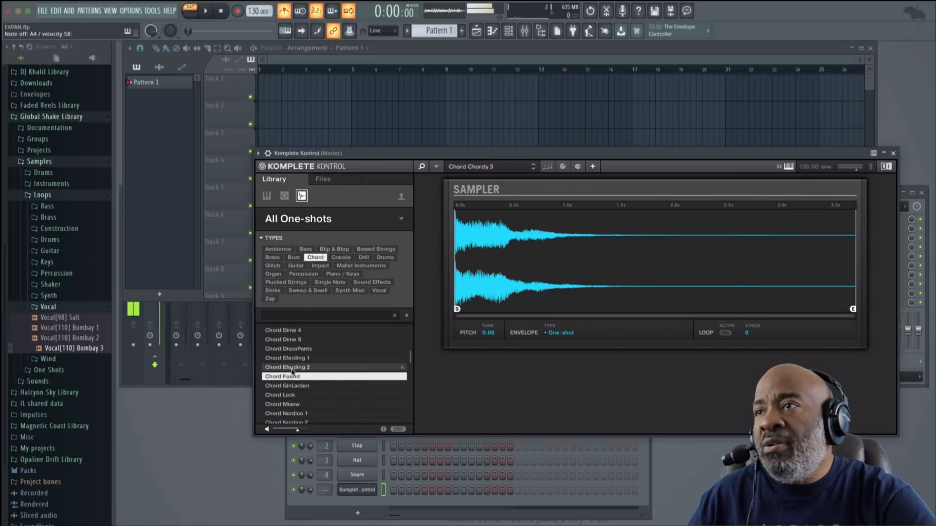
Add Chord Eferding 2 as a new channel in the Channel rack, place a note on step 1 and play it.
left_click(292, 368)
left_click_drag(292, 370, 358, 501)
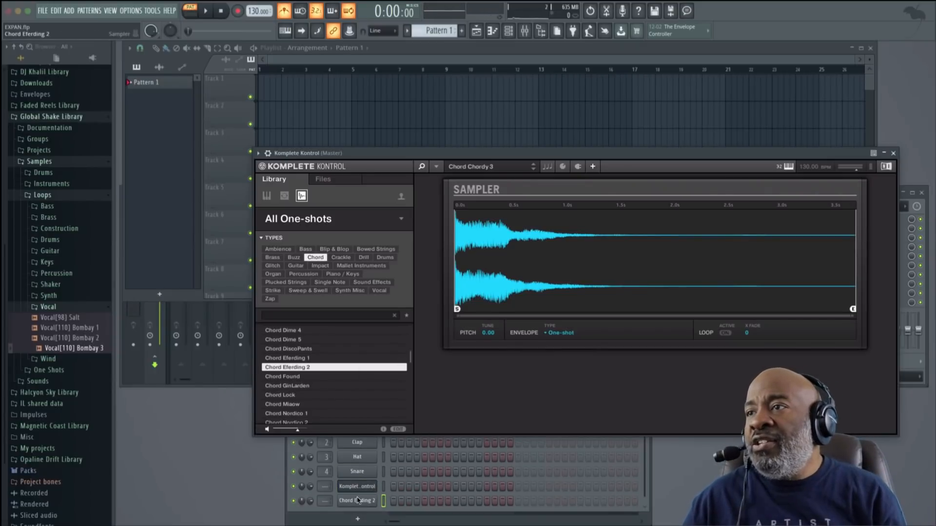
left_click(393, 501)
key("space")
key("space")
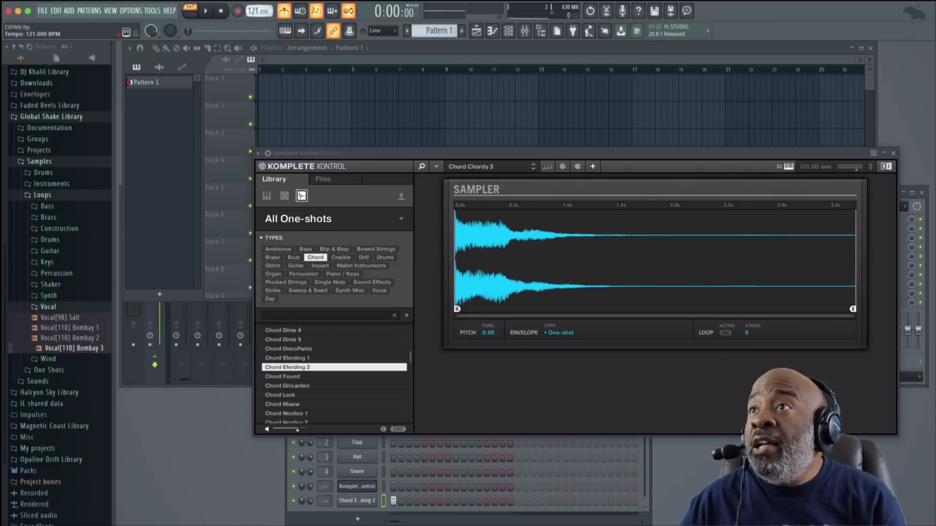
Move Komplete Kontrol clear of the Channel rack and, during playback, add Chord Eferding 2 notes on steps 5, 9 and 13.
left_click(420, 165)
left_click_drag(420, 157, 422, 36)
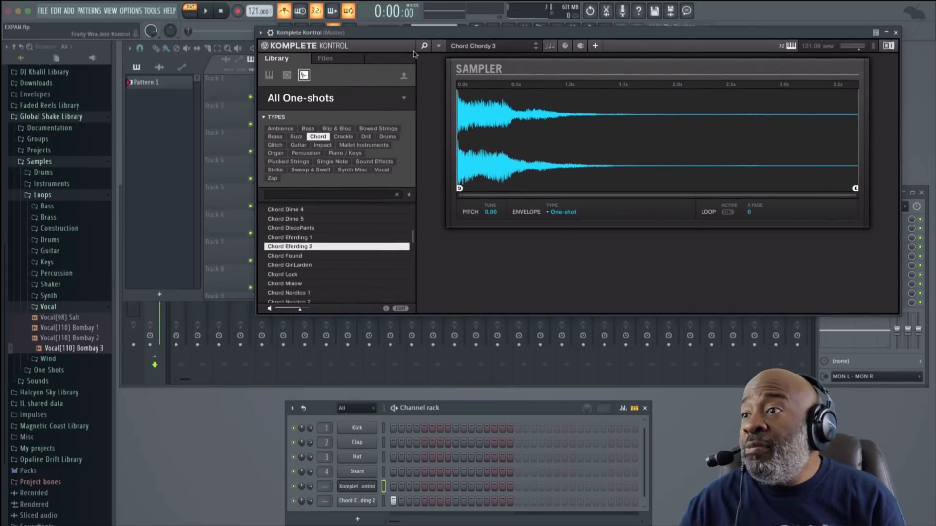
key("space")
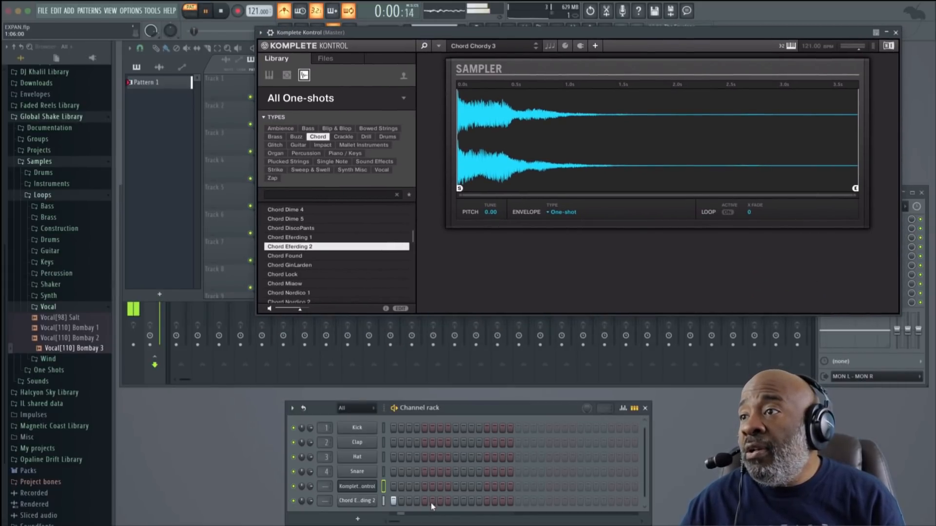
left_click(425, 501)
left_click(455, 501)
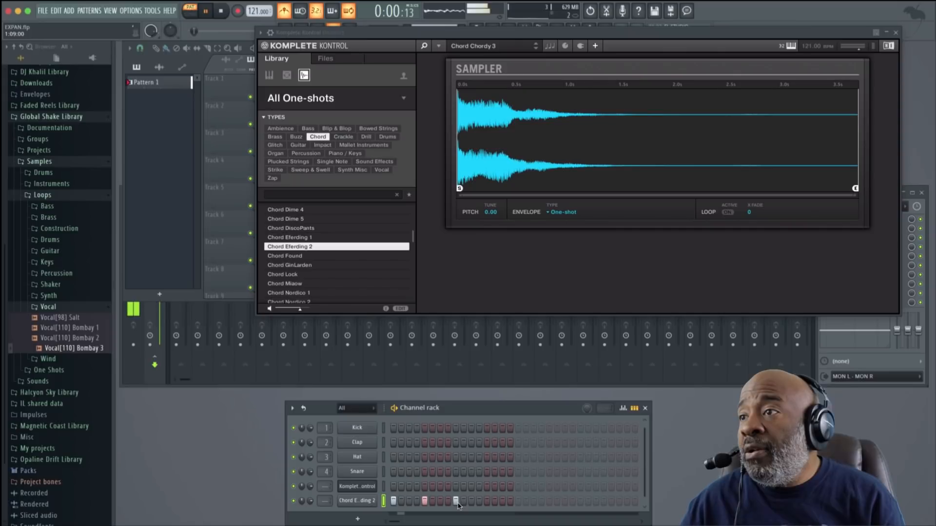
left_click(487, 500)
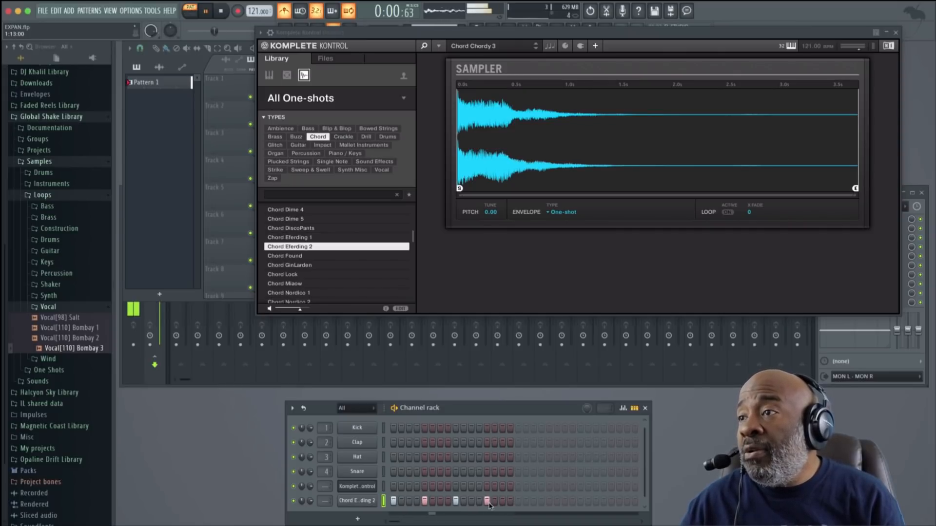
Rework the end of the Chord Eferding 2 pattern, placing notes on steps 12 and 15 instead of step 13.
left_click(504, 501)
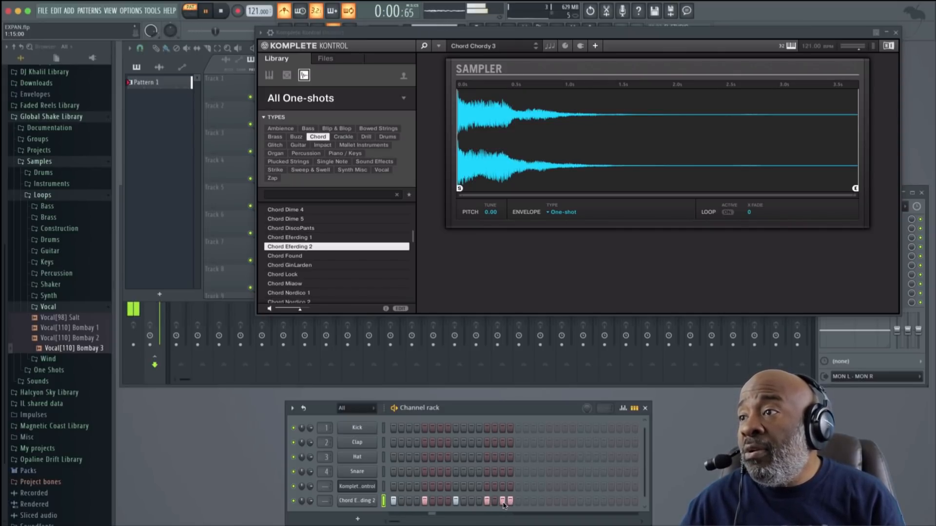
left_click(503, 501)
left_click(480, 502)
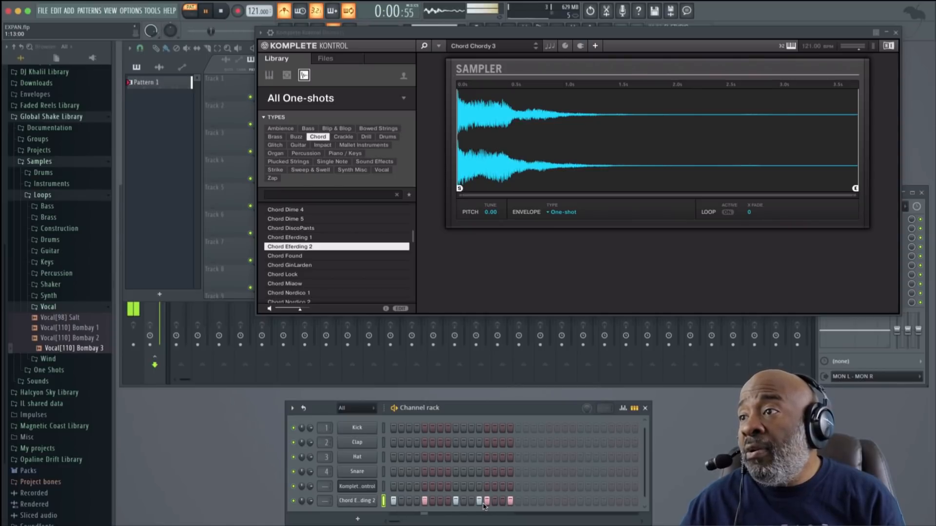
left_click(487, 502)
left_click(509, 502)
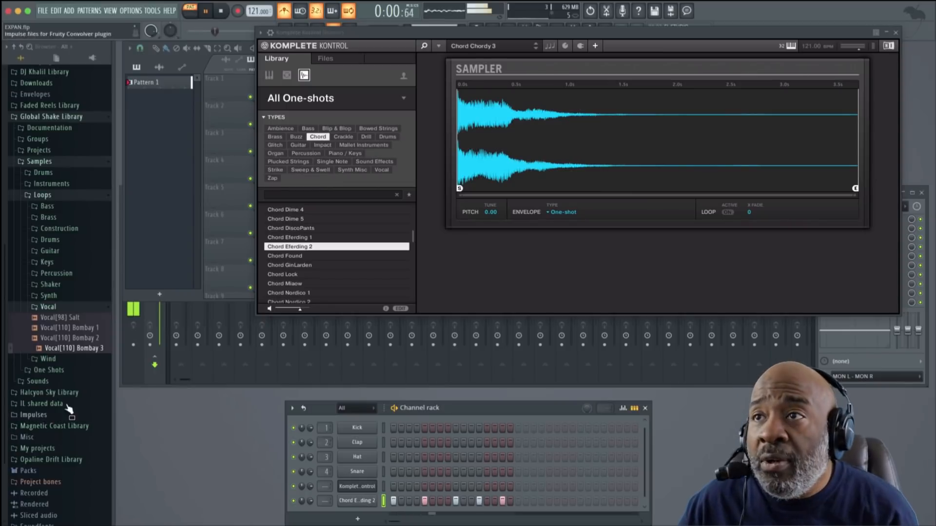
Audition the Vocal[98] Salt and Vocal[110] Bombay 1 loops and load Bombay 1 into the Kick channel.
left_click(63, 318)
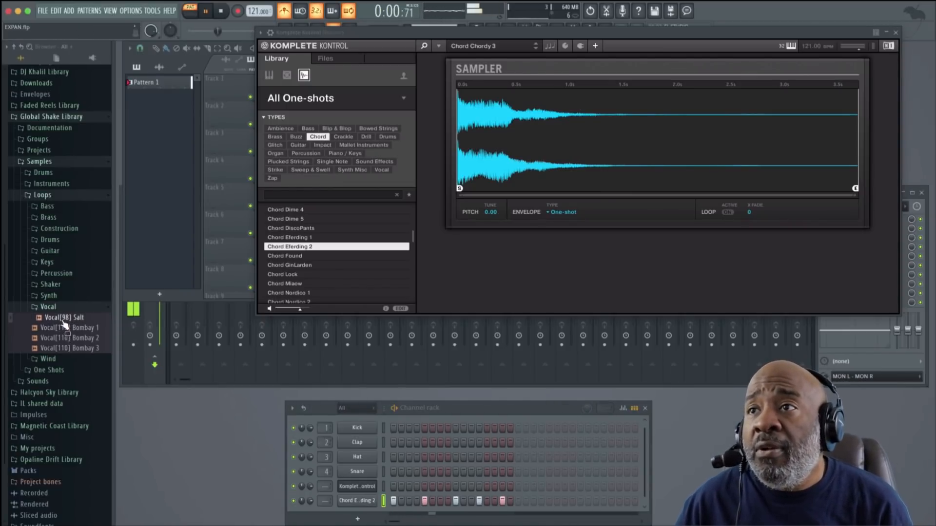
left_click(65, 329)
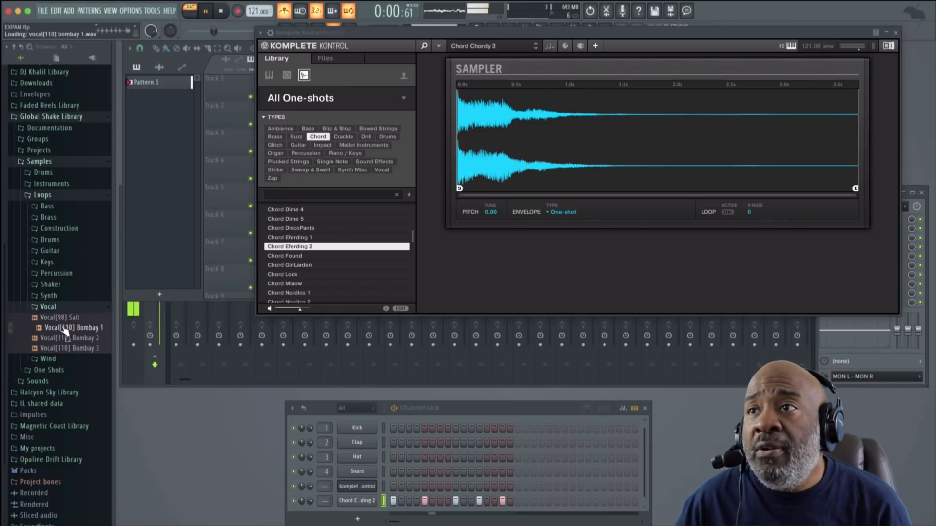
left_click_drag(65, 329, 354, 428)
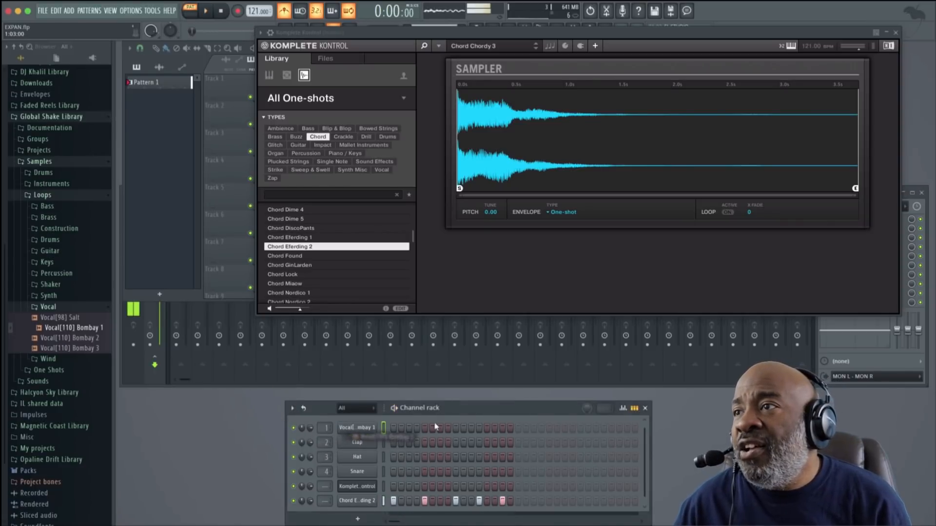
Try the Bombay 1 vocal on steps 3 and 2, leave its only note on step 1 and play the pattern.
left_click(408, 429)
key("space")
left_click(402, 428)
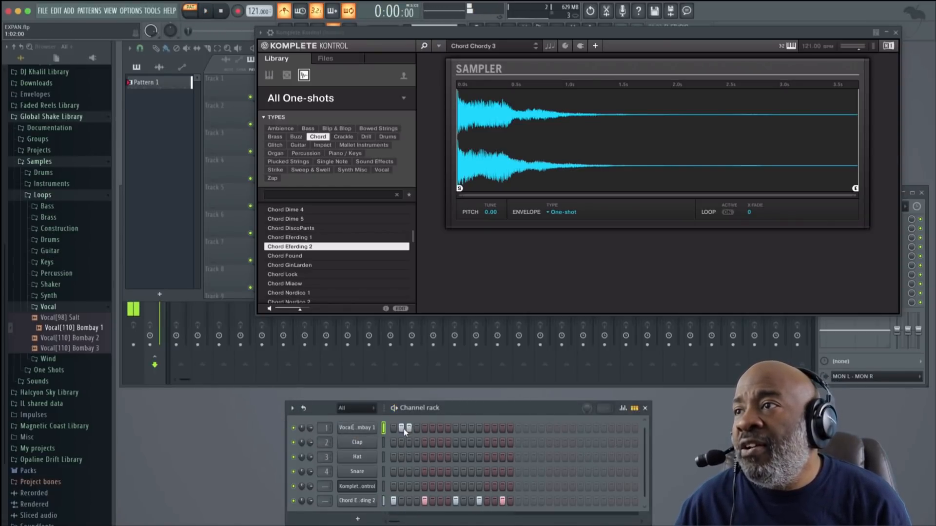
right_click(409, 428)
left_click(394, 428)
key("space")
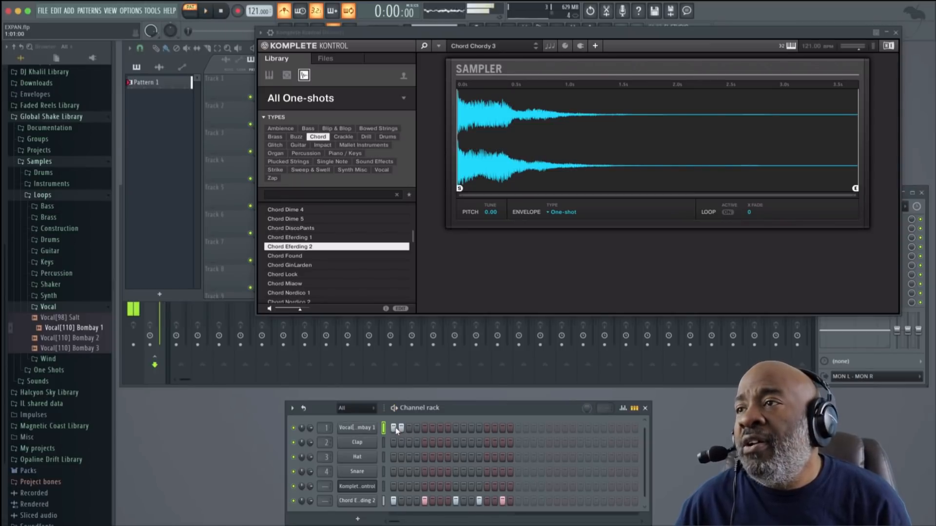
key("space")
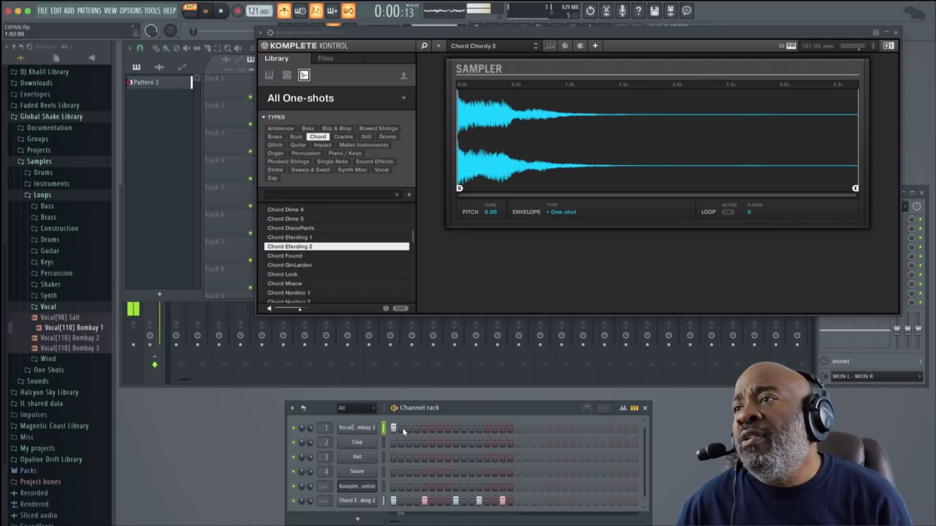
Open the Bombay 1 vocal's channel settings and move the Komplete Kontrol window aside to uncover them.
left_click(372, 429)
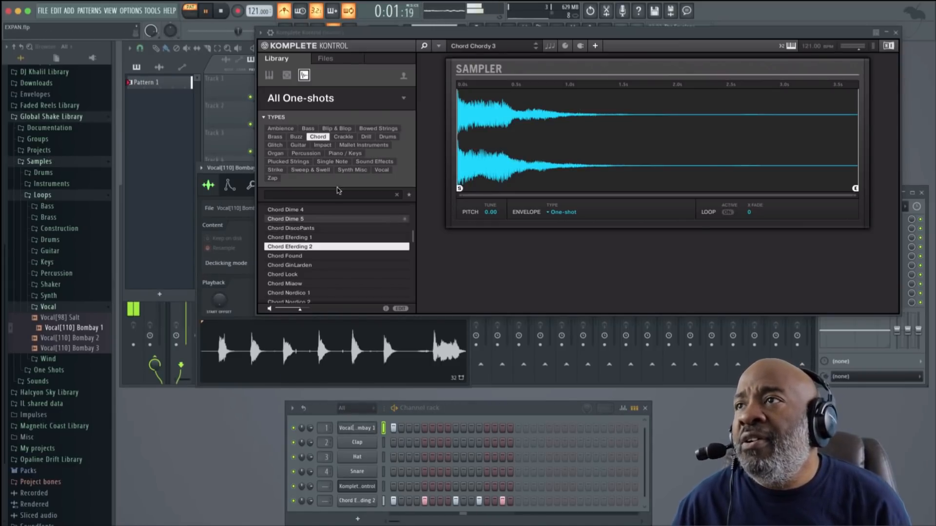
left_click_drag(392, 35, 658, 116)
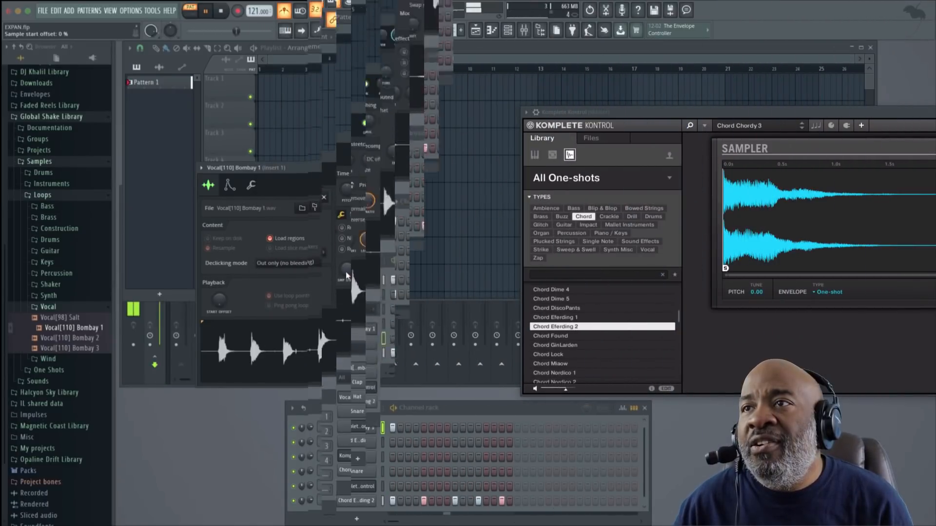
Load Kick Apio 2 into the Clap channel, fill every 4 steps, and replace the step 13 note with steps 12 and 15.
left_click_drag(67, 292, 360, 440)
right_click(360, 441)
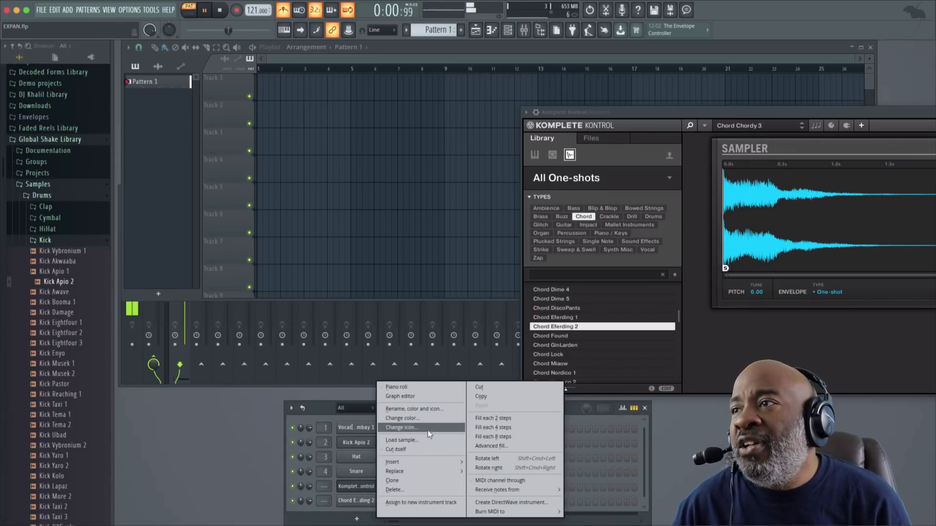
left_click(499, 428)
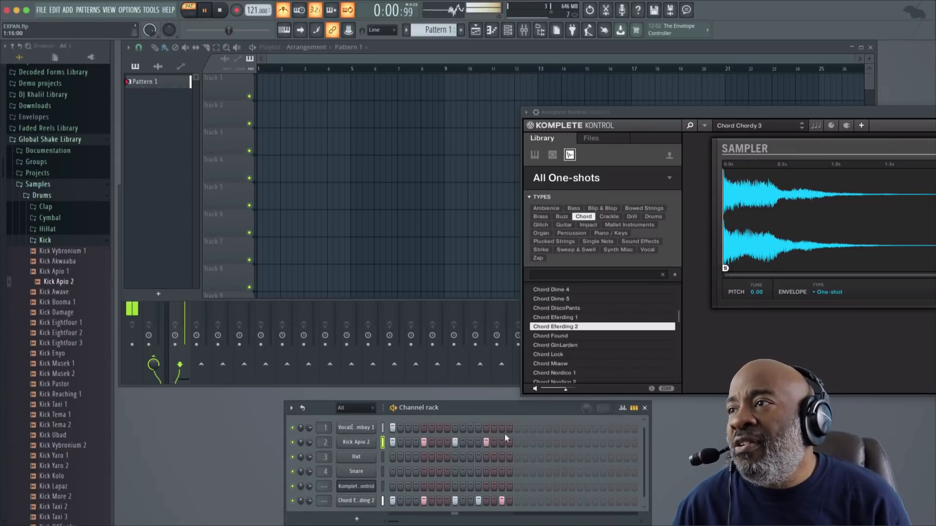
left_click(479, 443)
left_click(486, 443)
left_click(501, 441)
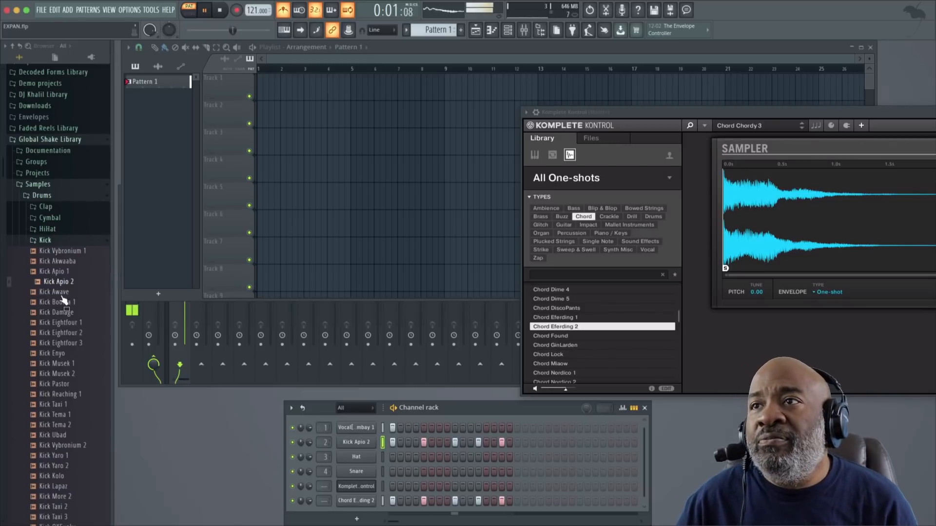
Load ClosedHH Dreaming from the HiHat samples into the Hat channel and place notes on steps 3, 7, 12, 15 and 16.
left_click(52, 229)
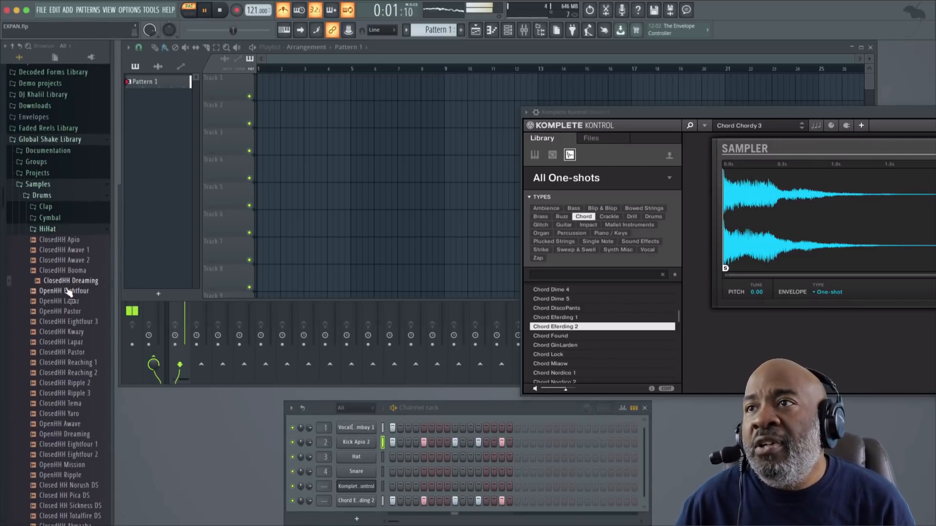
left_click(69, 281)
left_click_drag(69, 281, 356, 457)
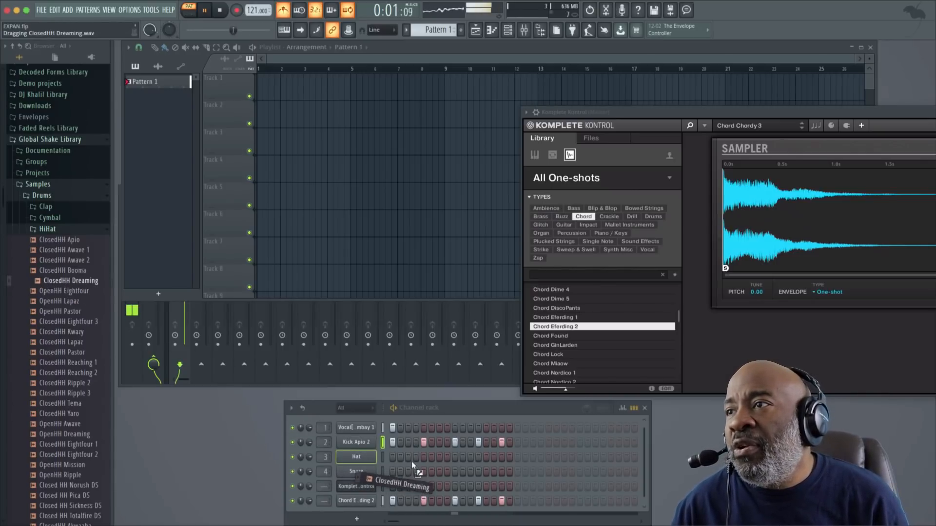
left_click(408, 458)
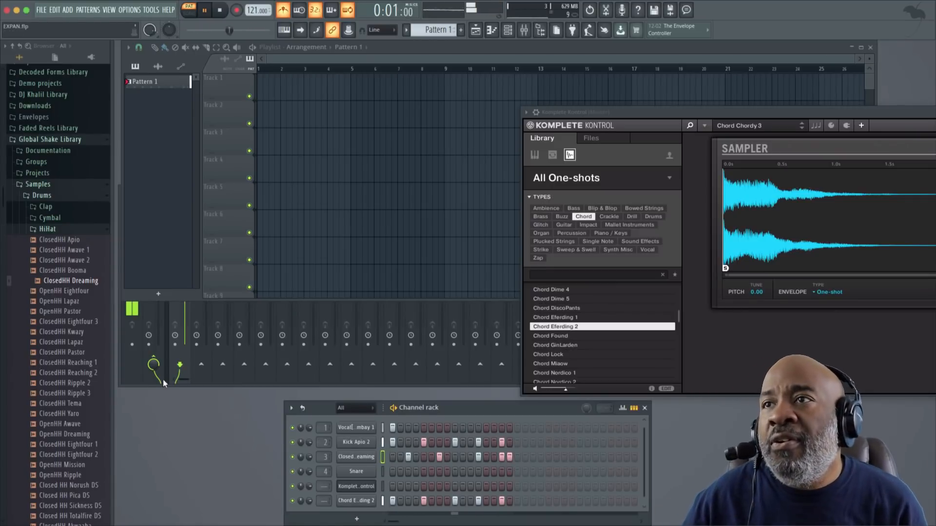
Add Shaker Lapaz from the Shaker samples as a new channel at 67% volume with notes on steps 5 and 13.
left_click(60, 227)
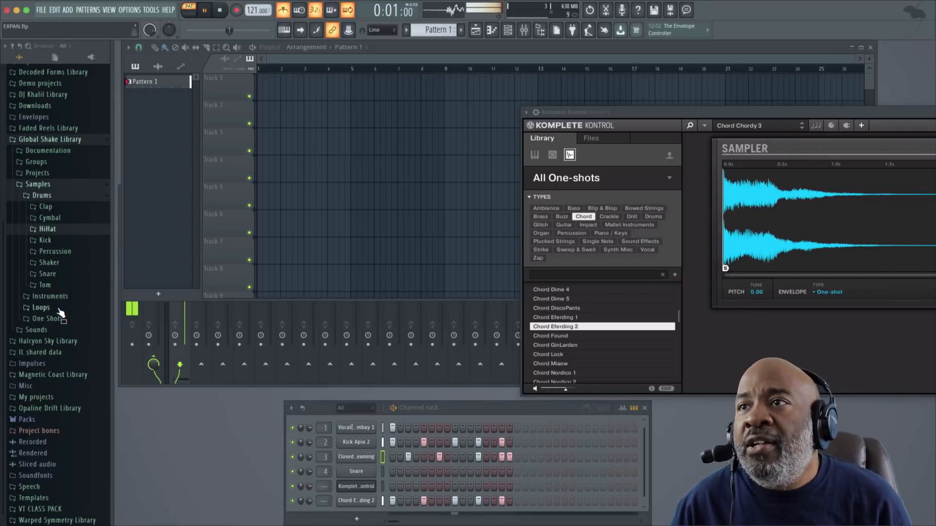
left_click(56, 264)
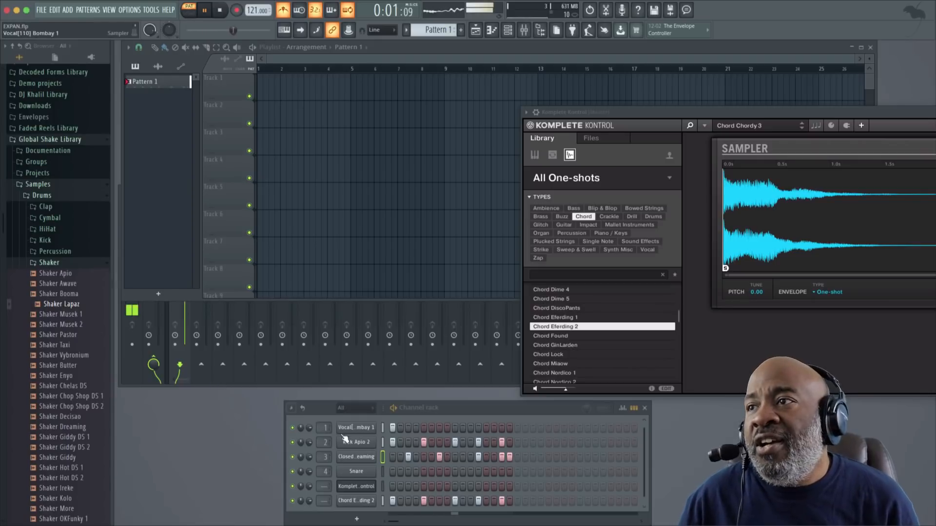
scroll(345, 439, "down", 1)
left_click_drag(67, 308, 365, 507)
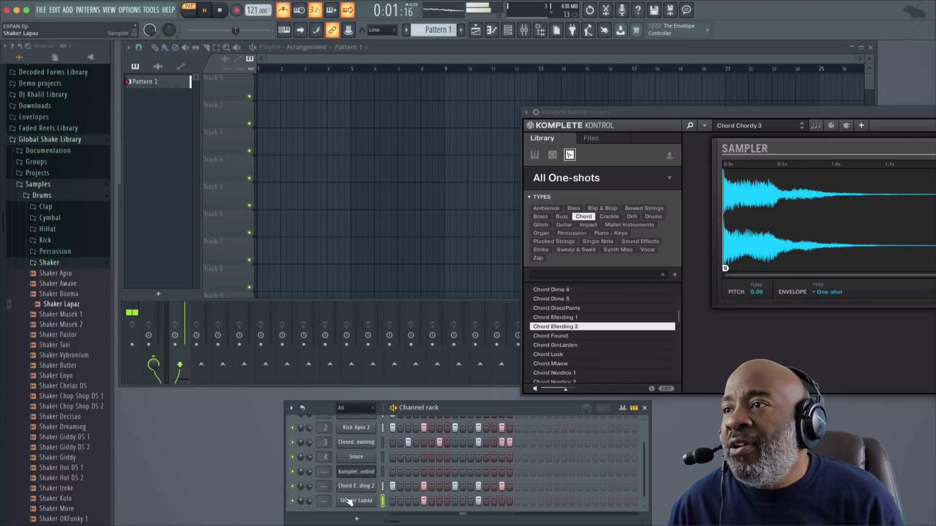
left_click_drag(309, 502, 309, 507)
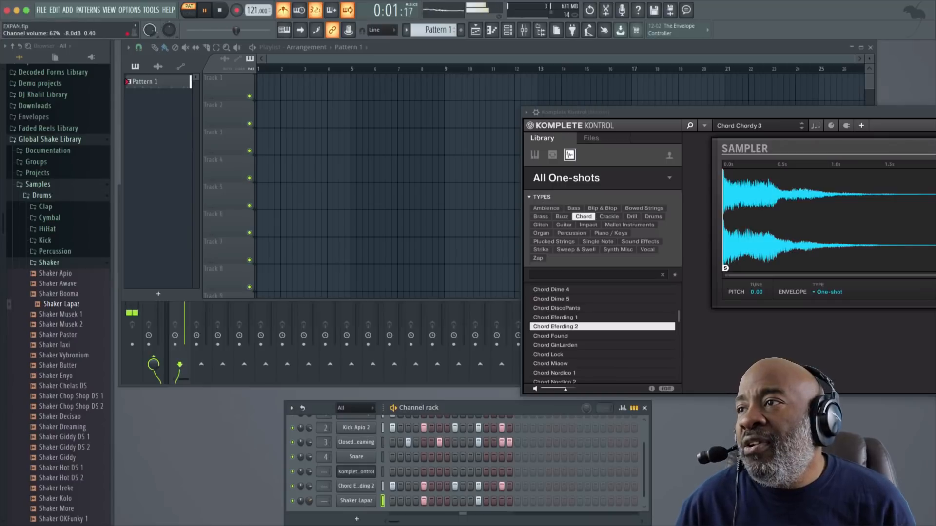
left_click(480, 501)
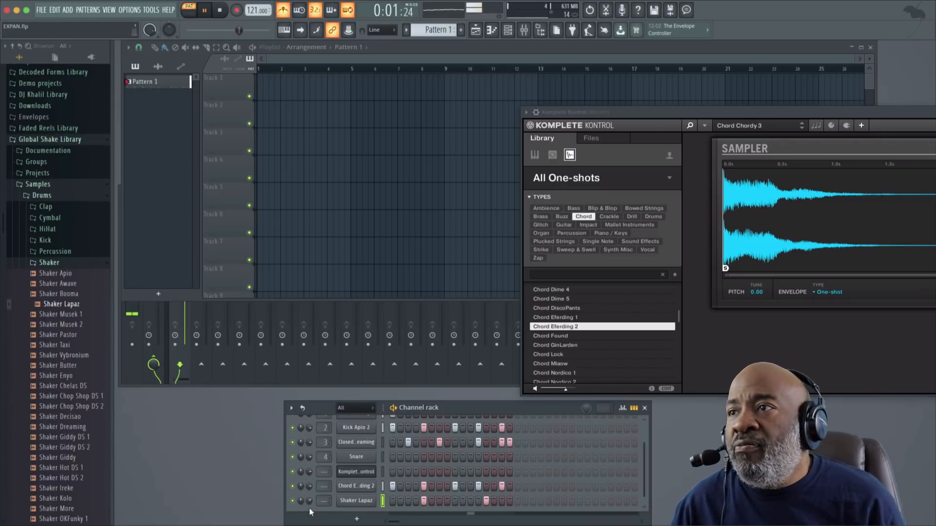
Audition the tambourine and Perc OKFunky samples in the Global Shake Percussion folder with the pattern playing.
left_click(51, 251)
key("space")
scroll(56, 310, "down", 4)
left_click(54, 327)
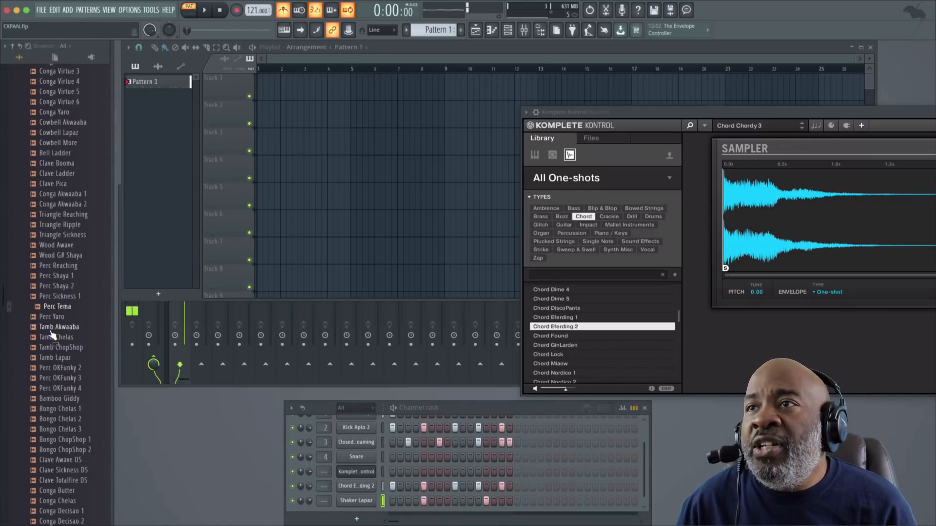
left_click(56, 347)
left_click(55, 357)
left_click(57, 368)
key("space")
left_click(58, 378)
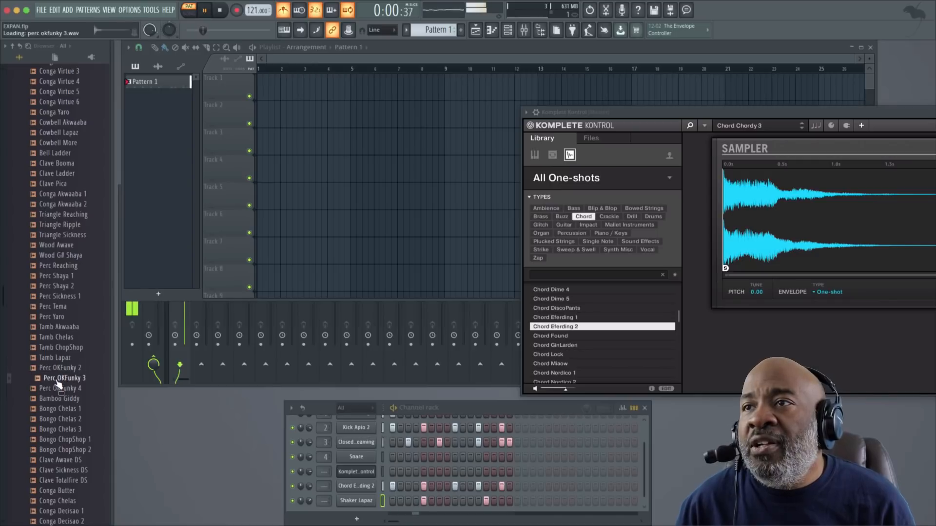
left_click(59, 388)
left_click(60, 398)
Audition the Bongo Chelas and Bongo ChopShop percussion samples against the playing pattern.
left_click(61, 409)
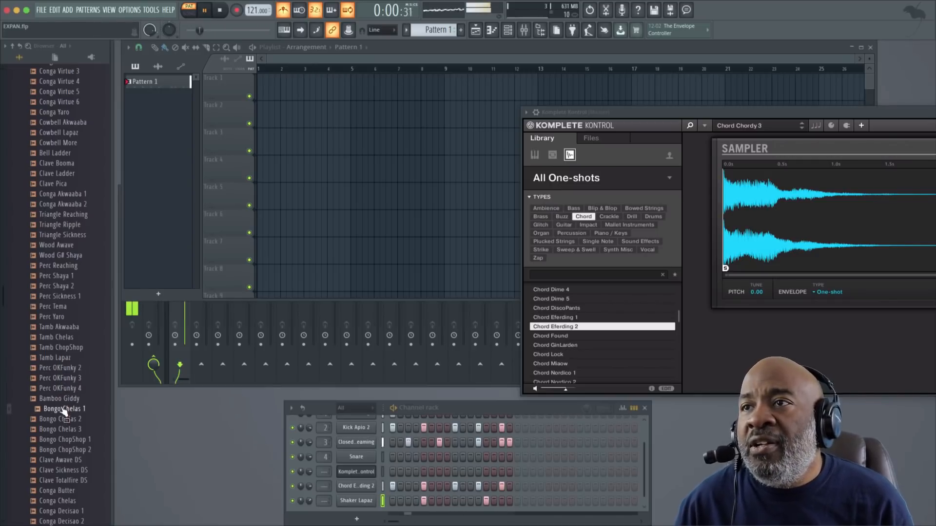
left_click(59, 419)
left_click(61, 440)
left_click(60, 429)
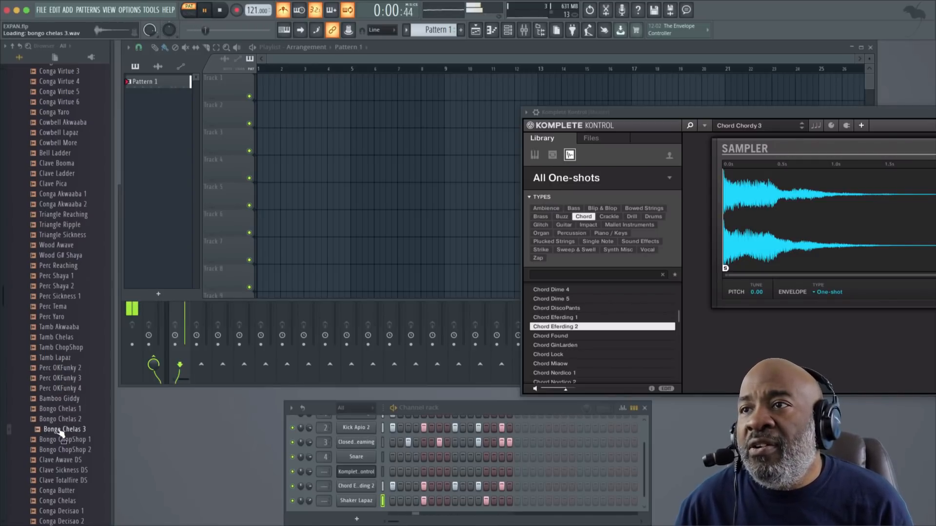
left_click(59, 419)
left_click(60, 440)
left_click(60, 450)
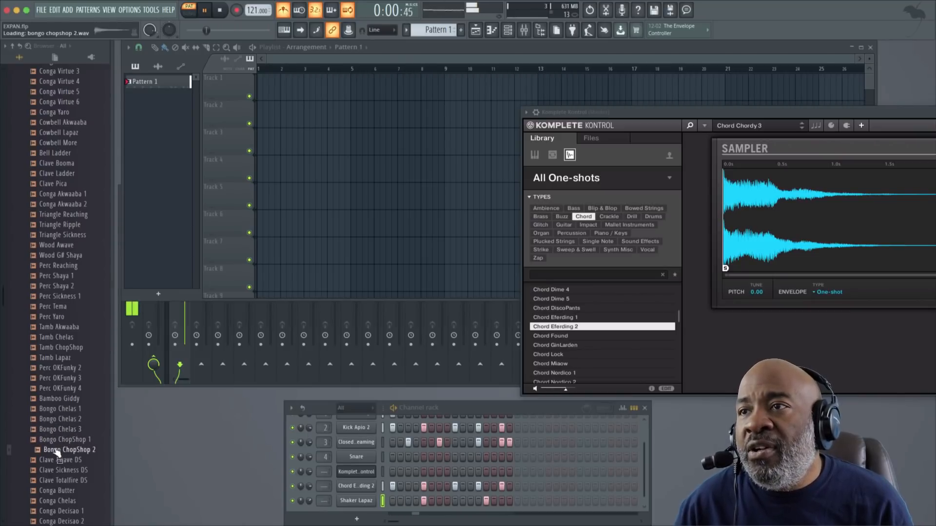
Add the percussion sample Perc Dreaming PRSM as a new channel with notes on steps 3, 7, 11 and 15.
scroll(59, 439, "down", 5)
left_click(58, 392)
left_click(55, 362)
left_click(59, 392)
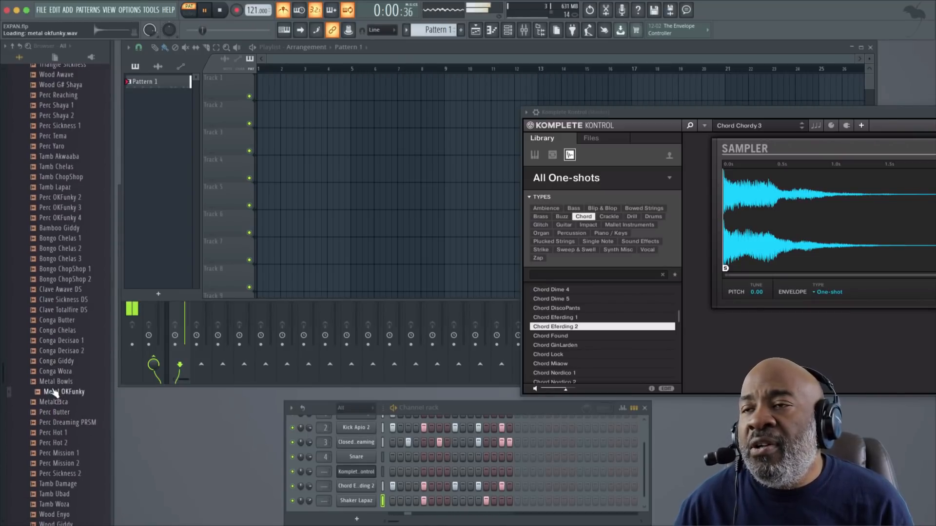
left_click(62, 422)
left_click(56, 433)
left_click(62, 424)
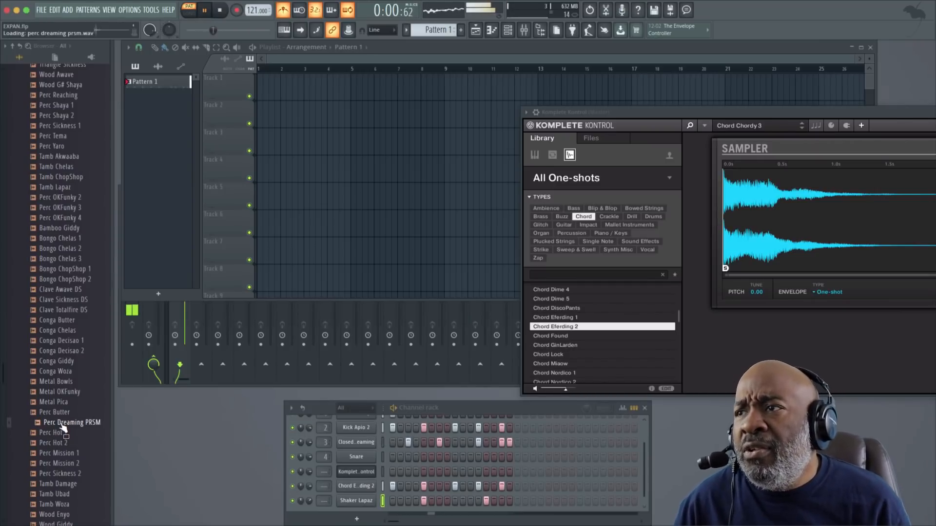
left_click_drag(62, 427, 350, 508)
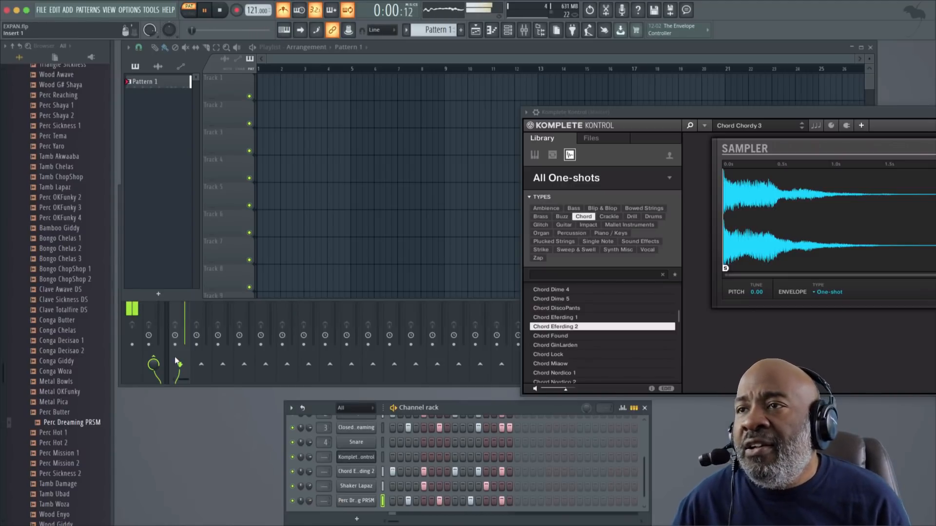
Open the Global Shake Clap folder and audition the samples from Clap Pastor up to Clap ChopShop.
scroll(58, 117, "up", 10)
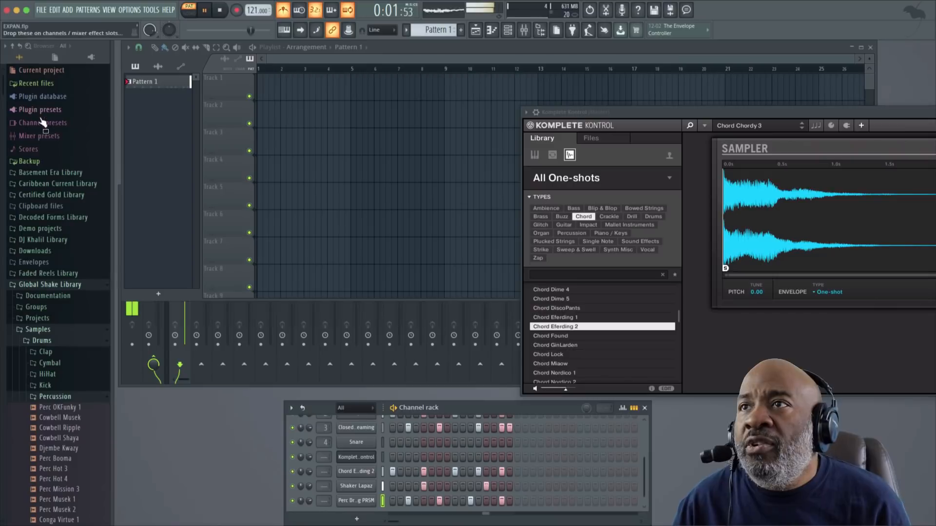
left_click(53, 396)
left_click(49, 356)
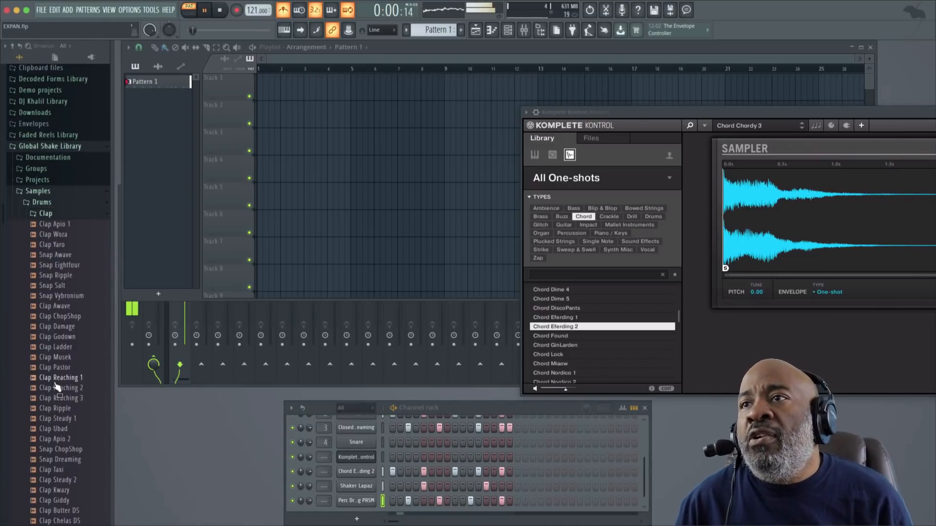
left_click(55, 369)
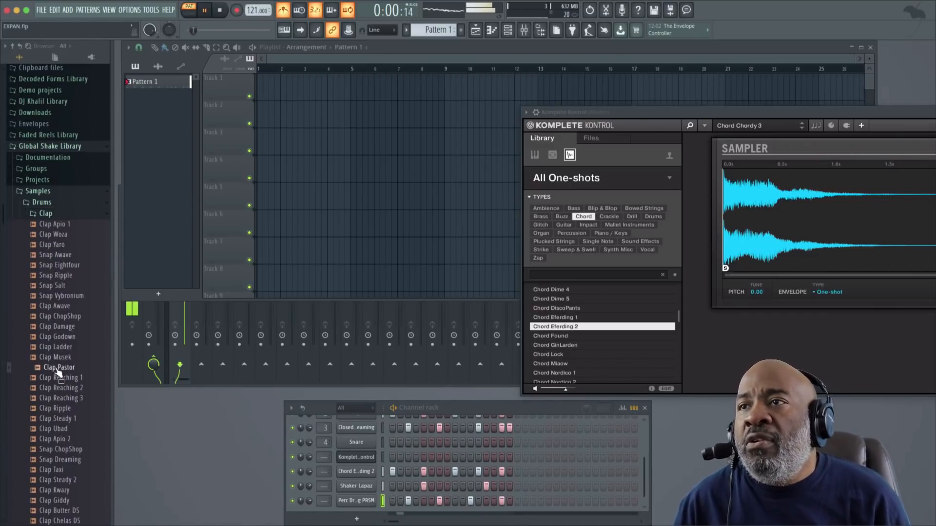
left_click(58, 358)
left_click(58, 347)
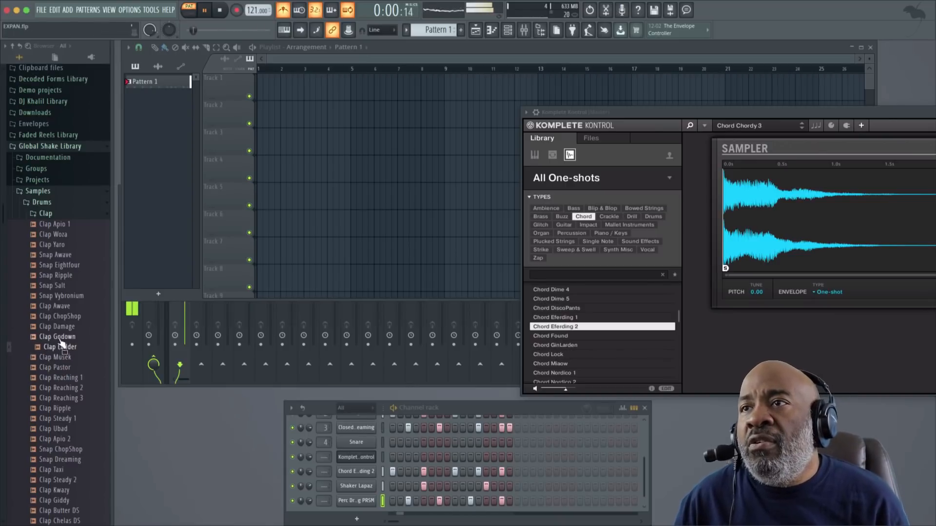
left_click(62, 337)
left_click(60, 326)
left_click(59, 316)
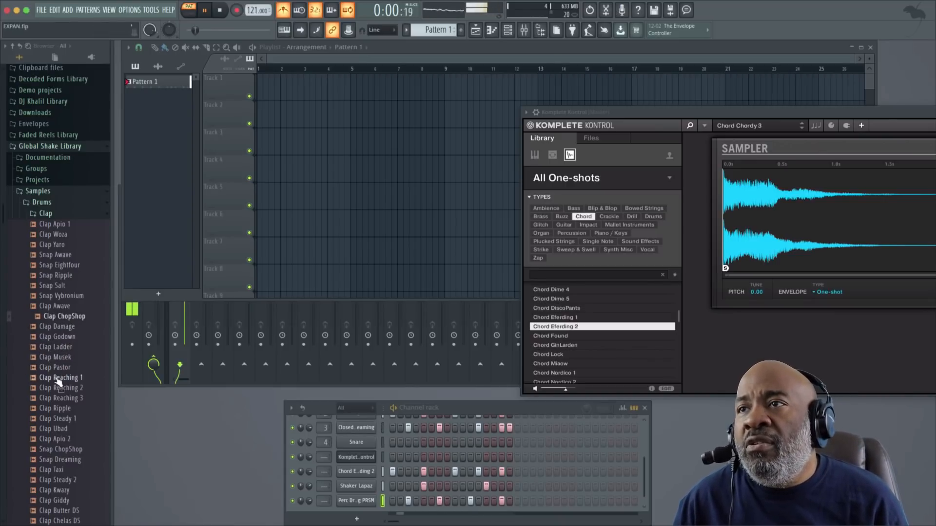
key("space")
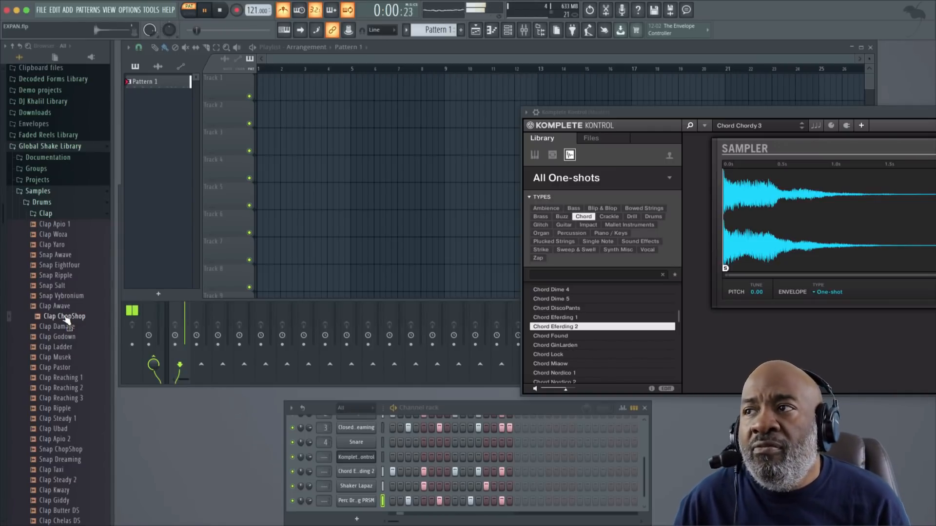
Audition the remaining clap and snap samples from Clap Reaching 2 down to Clap Chelas DS.
left_click(66, 388)
left_click(63, 398)
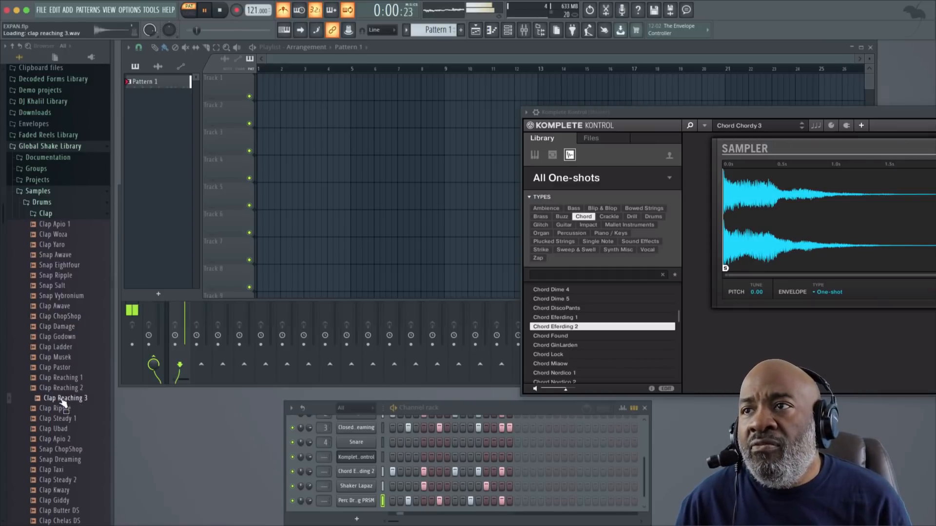
left_click(62, 429)
left_click(62, 449)
left_click(62, 459)
left_click(63, 470)
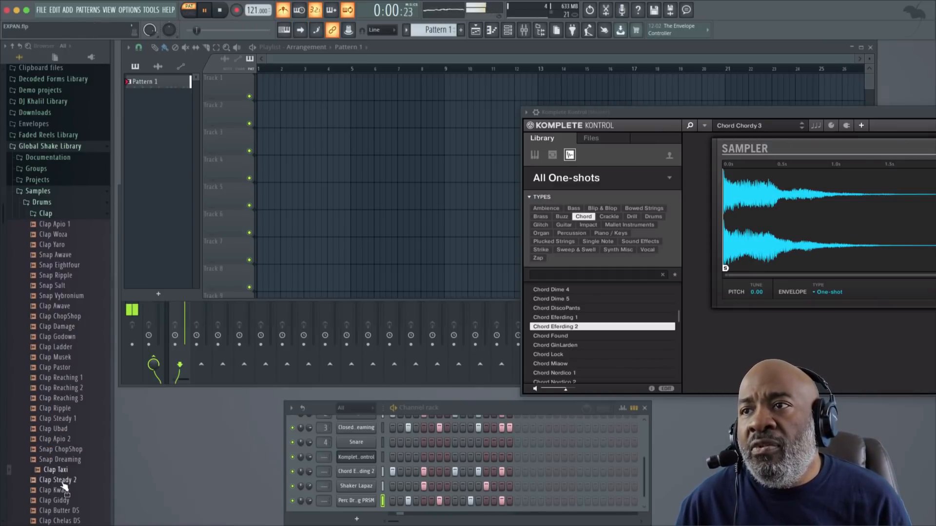
left_click(62, 480)
left_click(64, 491)
scroll(74, 438, "down", 5)
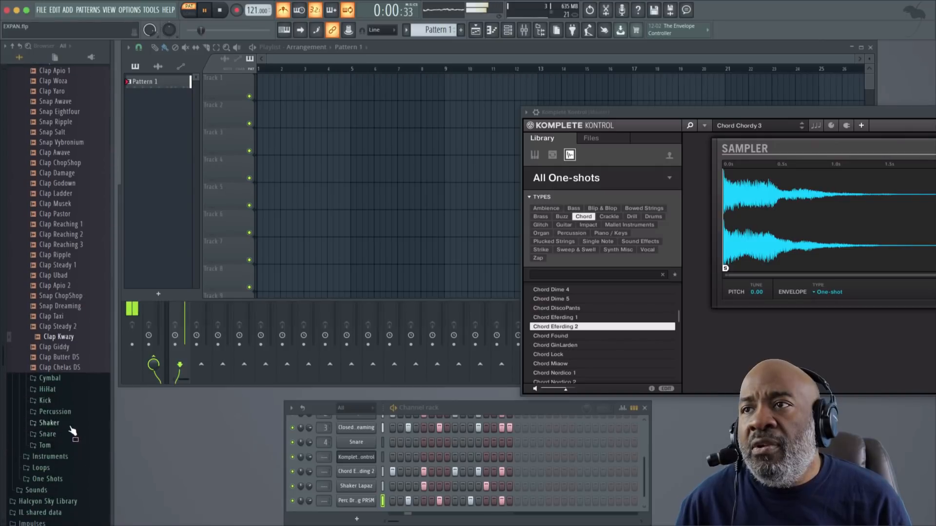
left_click(70, 347)
left_click(65, 358)
left_click(65, 368)
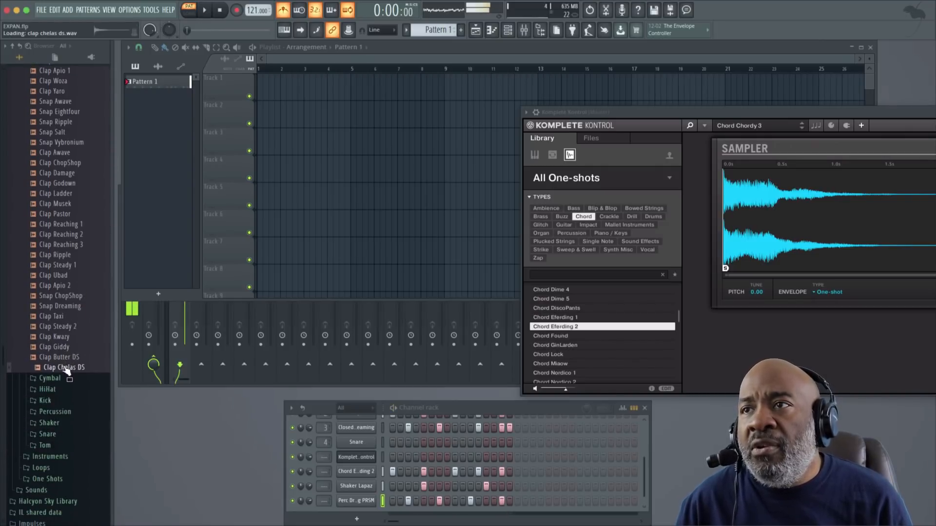
Load Clap Pastor into the Komplete Kontrol channel, place a note on step 3 and play the pattern.
left_click(65, 215)
left_click_drag(62, 219, 352, 456)
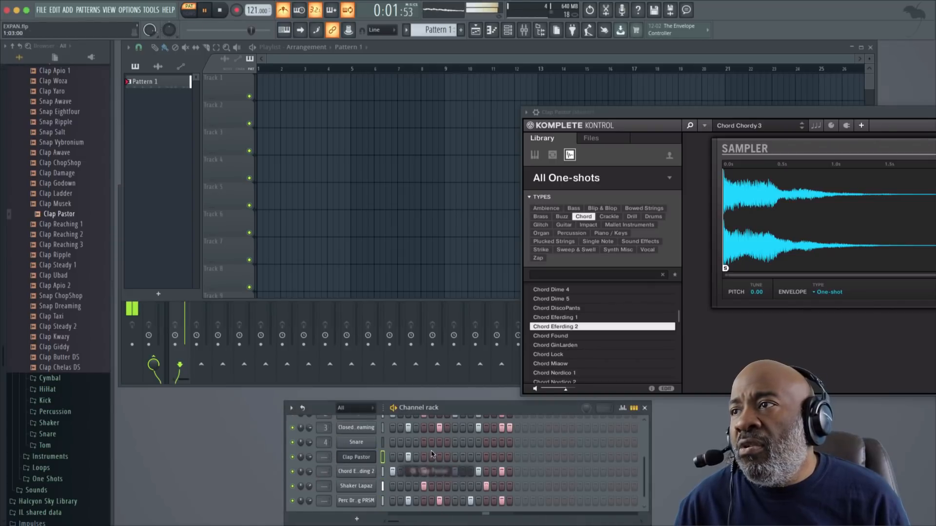
key("space")
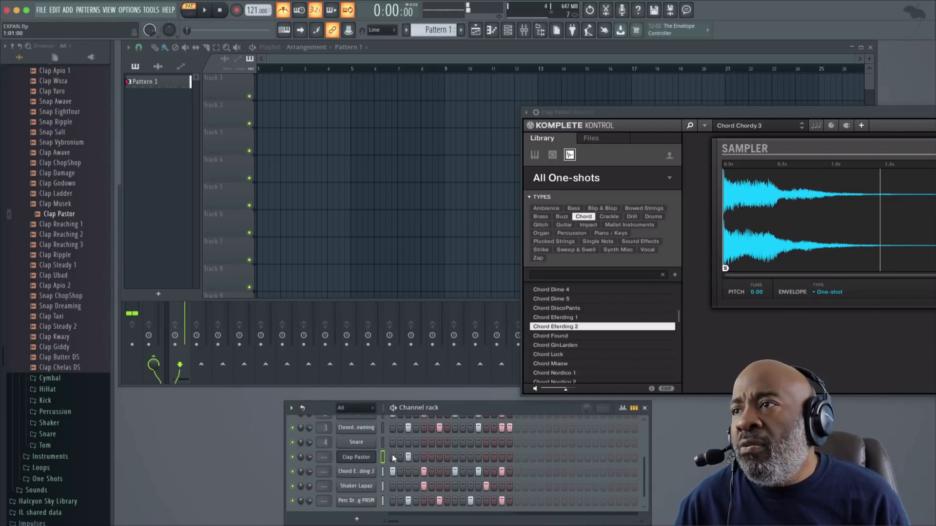
key("space")
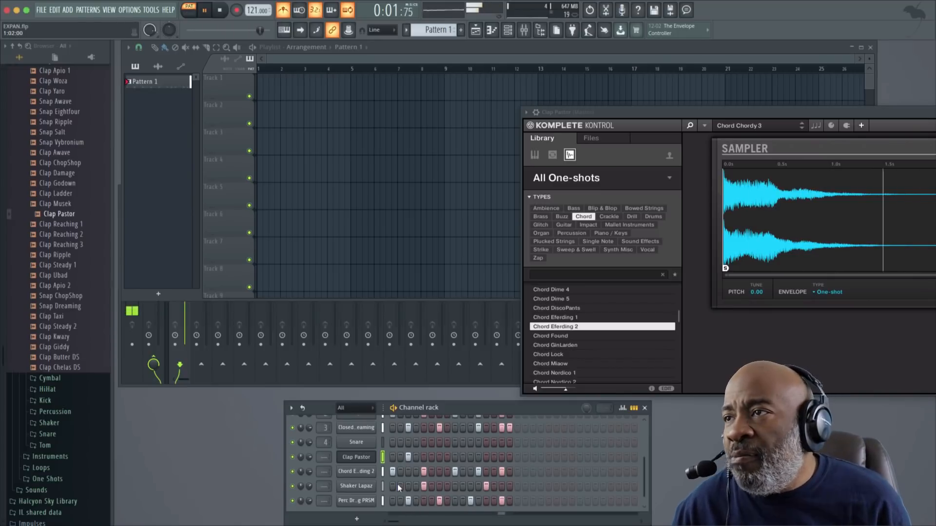
Undo the note placed on step 3 of the Clap Pastor channel.
scroll(408, 466, "up", 2)
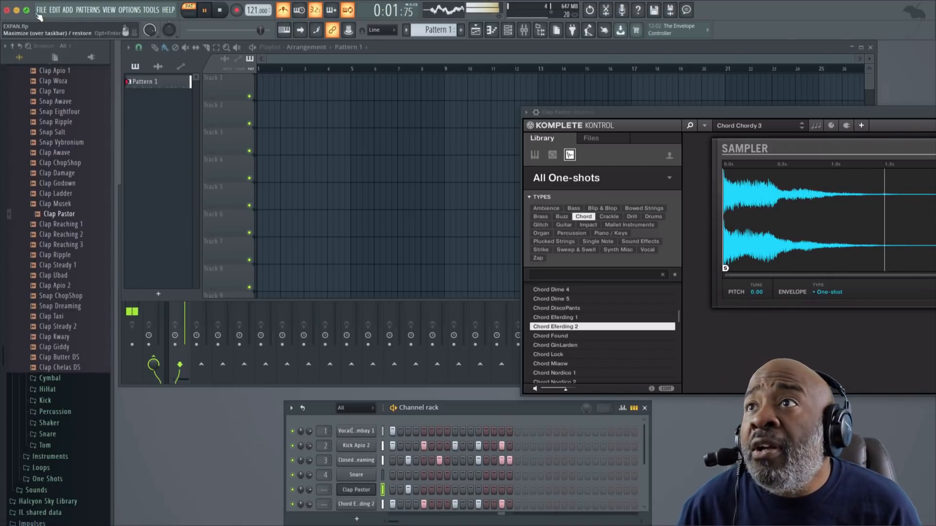
left_click(54, 9)
mouse_move(62, 9)
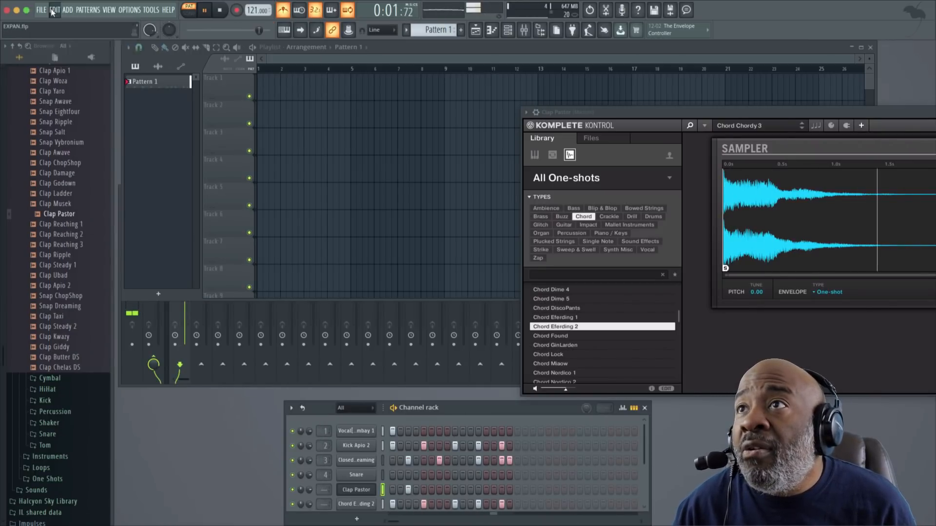
left_click(61, 23)
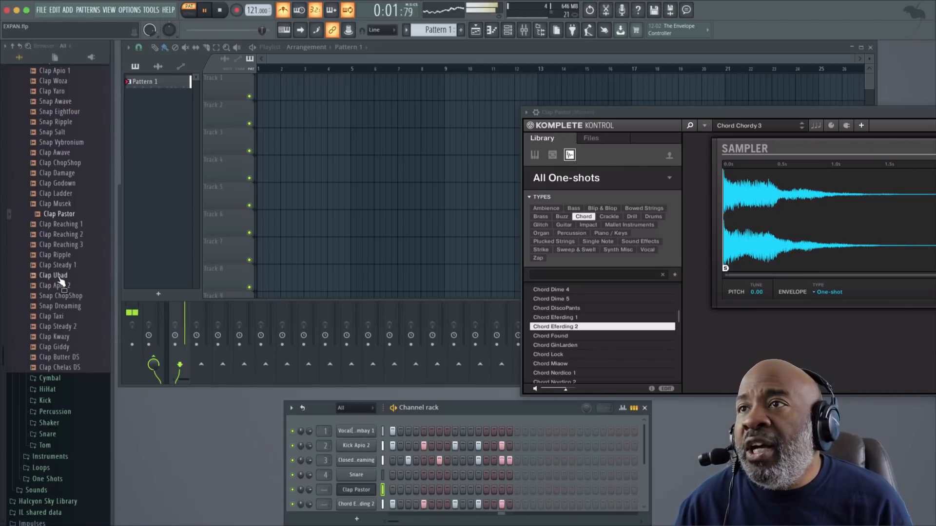
Load Clap Pastor into the Snare channel with notes on steps 5 and 13, and reposition the Channel rack.
left_click(63, 215)
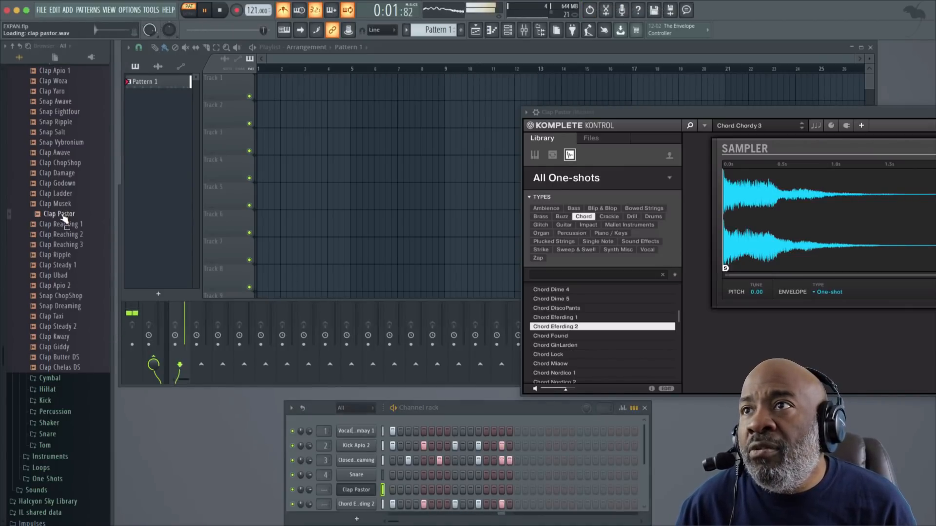
left_click_drag(63, 217, 424, 475)
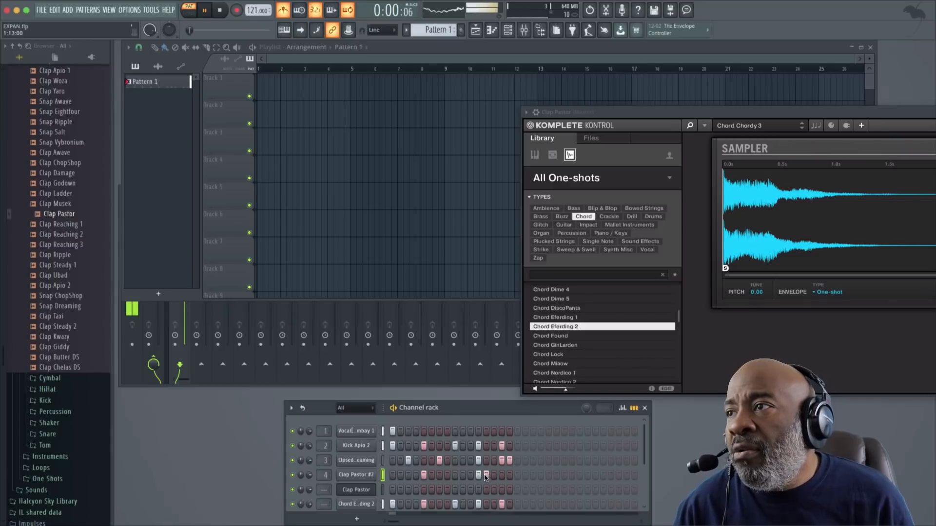
left_click_drag(463, 409, 394, 391)
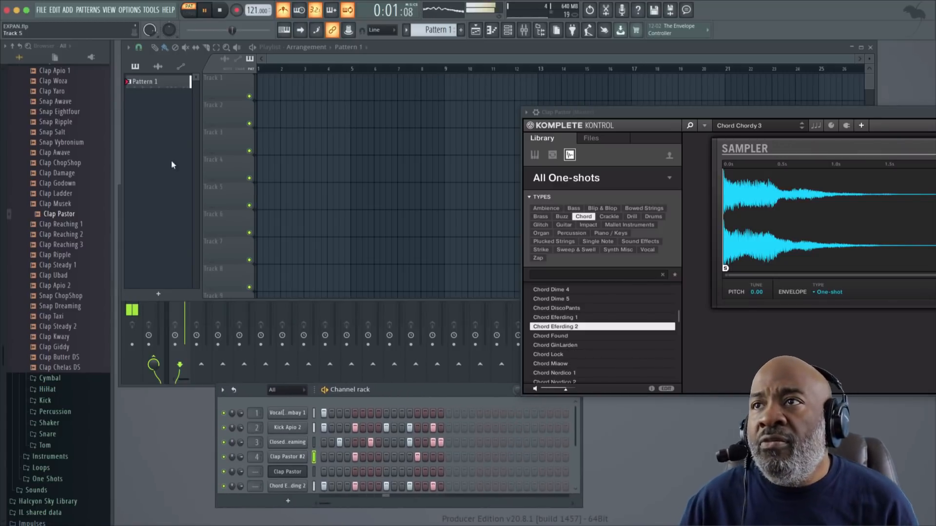
Collapse the browser tree and open the vocal one-shots folder within the Global Shake Library samples.
left_click(13, 46)
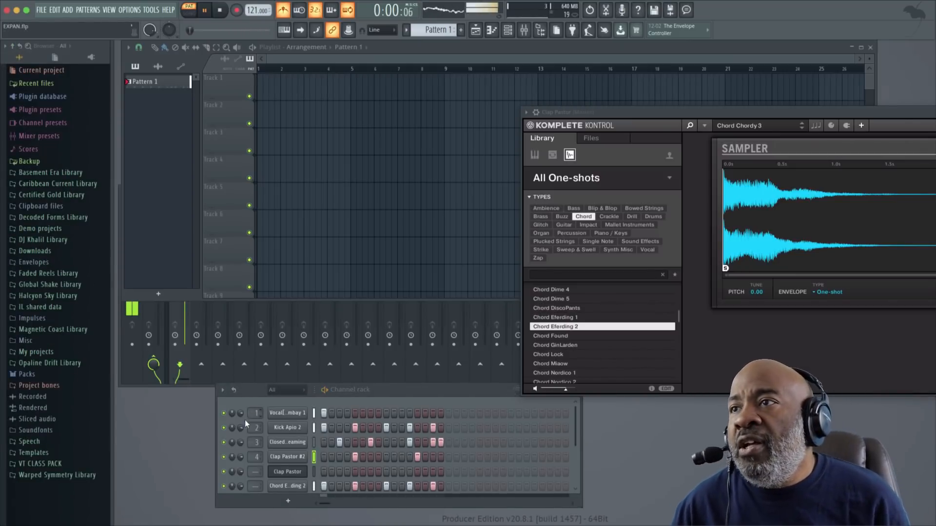
left_click_drag(244, 429, 245, 423)
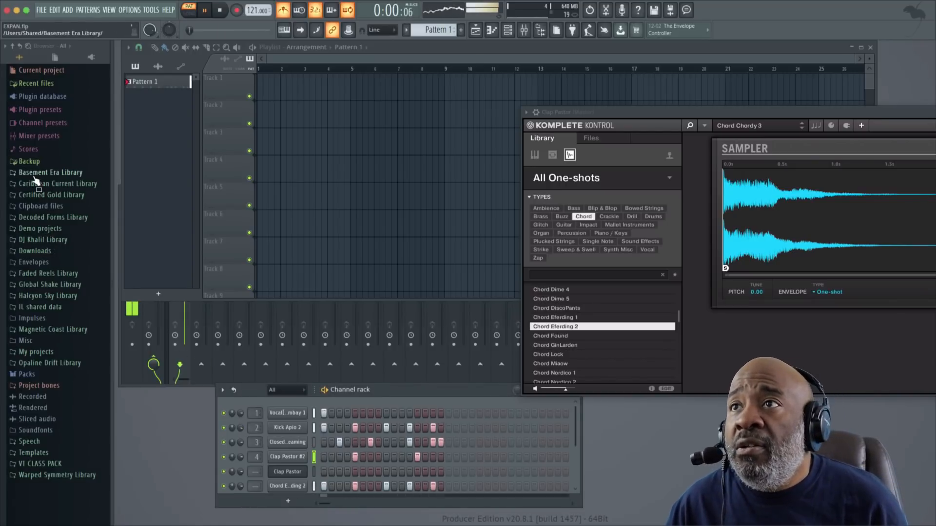
left_click(59, 285)
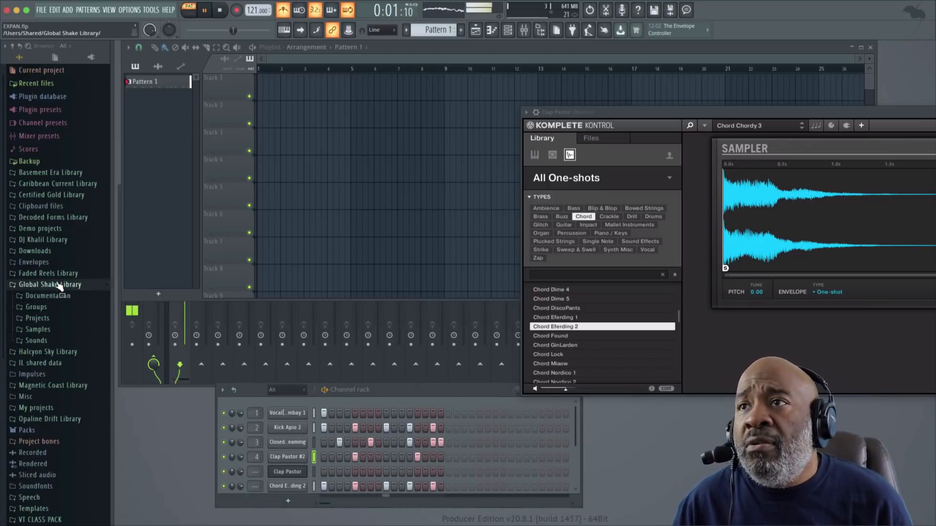
left_click(54, 330)
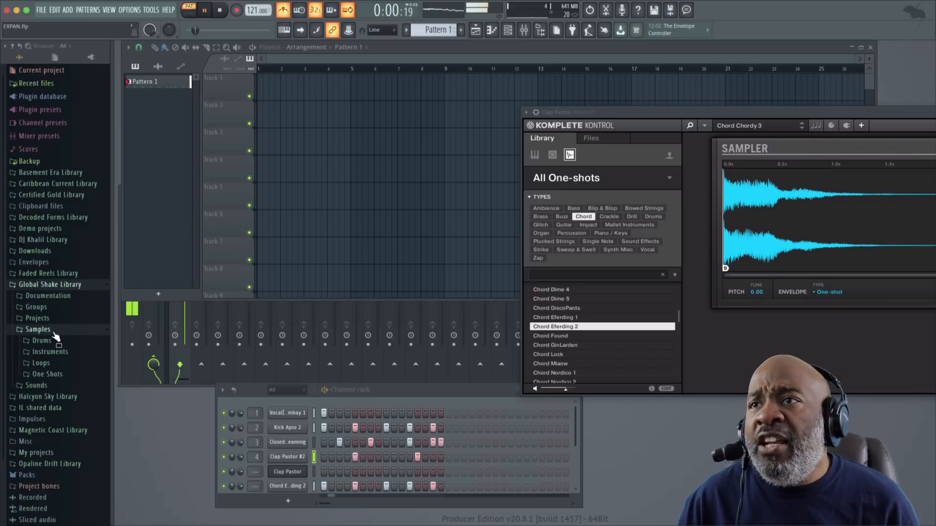
left_click(56, 321)
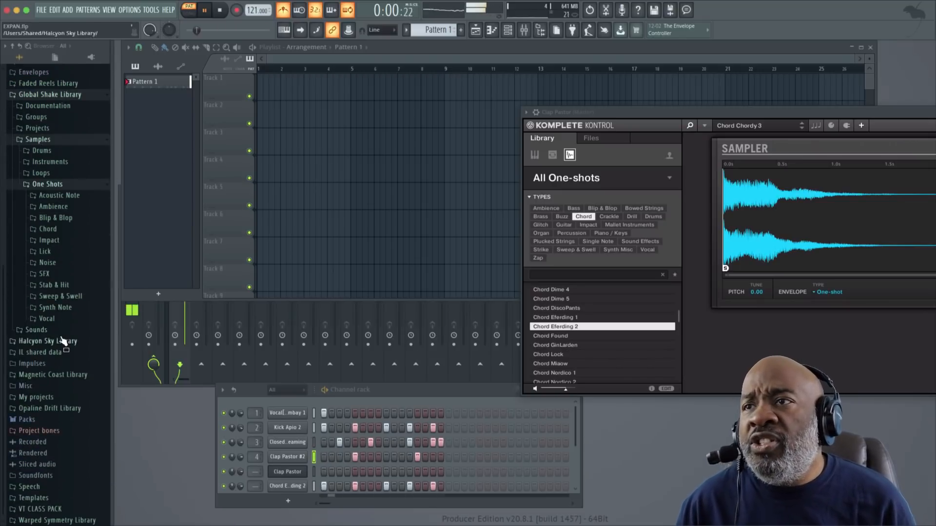
left_click(57, 318)
Audition vocal one-shots from Vocal Stompola 2 through Vocal Pastor, plus several Yaro and Tema vocals and Transition Vocal 1.
left_click(60, 341)
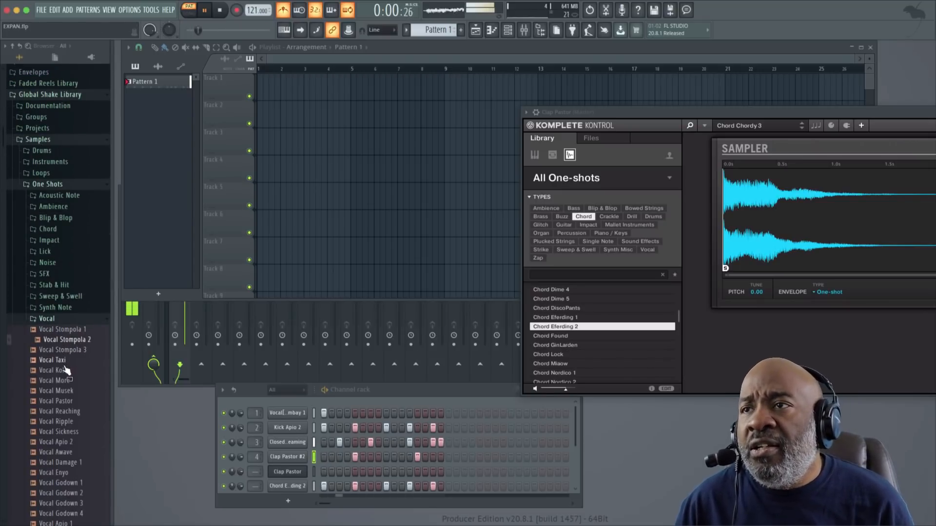
left_click(65, 362)
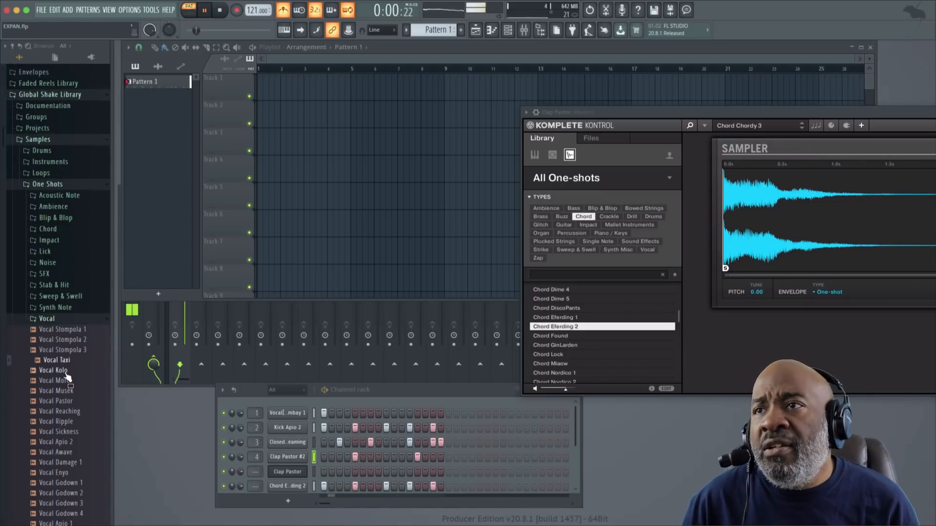
left_click(66, 372)
left_click(69, 382)
left_click(72, 392)
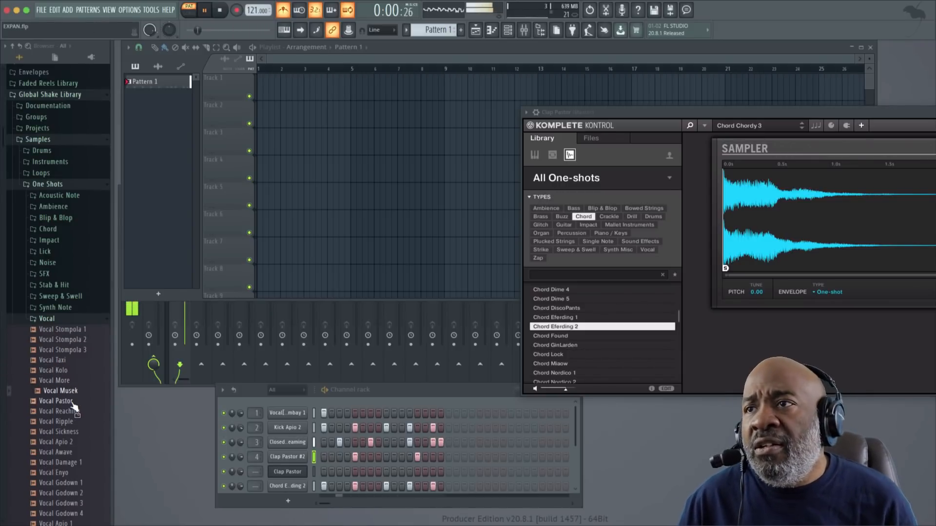
left_click(73, 401)
scroll(73, 405, "down", 5)
left_click(68, 394)
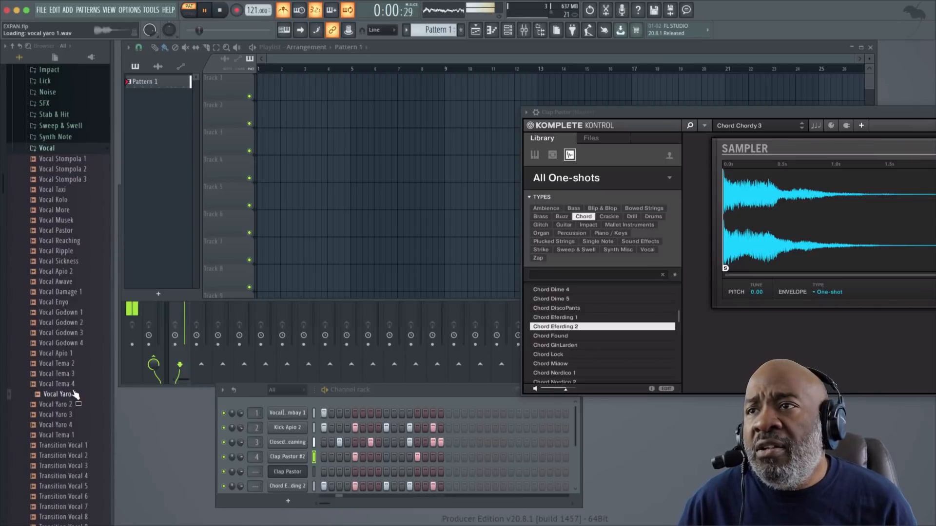
left_click(70, 415)
left_click(68, 435)
left_click(68, 445)
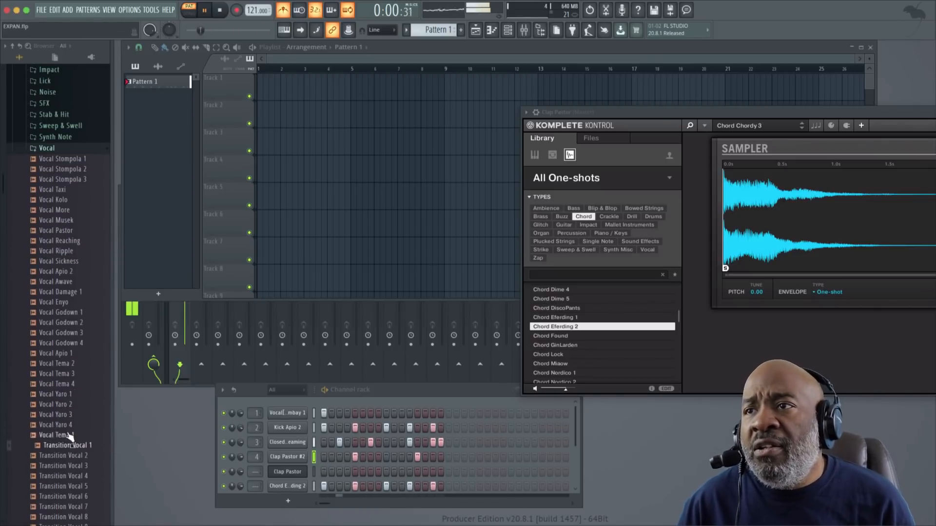
Audition Vocal Bombay samples such as Bombay 9 and Vocal Chopmunk samples from Chopmunk 5 to 10.
scroll(66, 439, "down", 12)
left_click(62, 407)
left_click(60, 333)
left_click(60, 293)
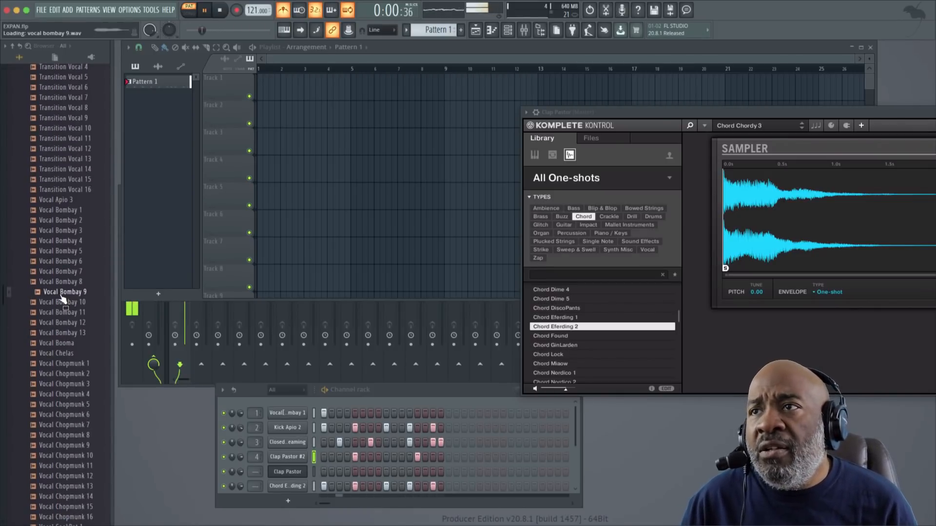
left_click(62, 406)
left_click(64, 415)
left_click(67, 426)
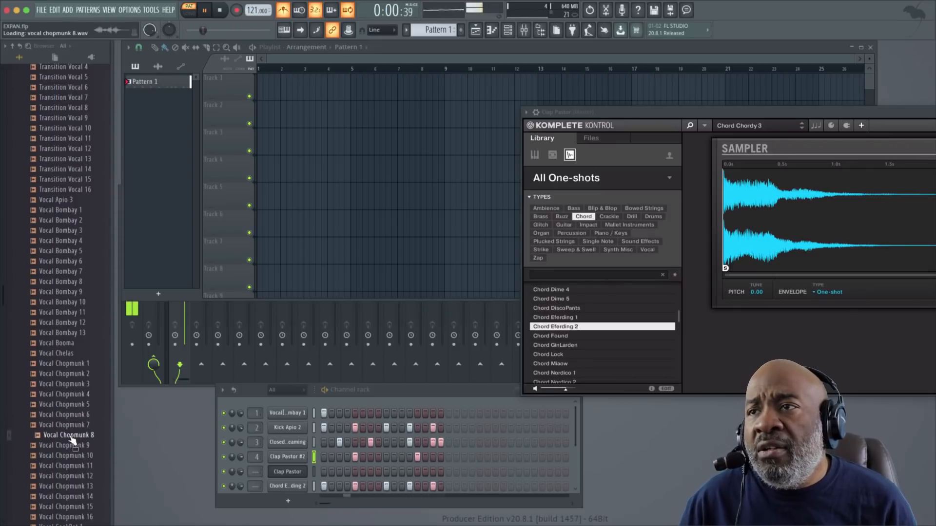
left_click(71, 435)
left_click(73, 456)
Compare Vocal CookPot 1 and Vocal CookPot 2 over the playing pattern, and again with playback stopped.
scroll(71, 459, "down", 5)
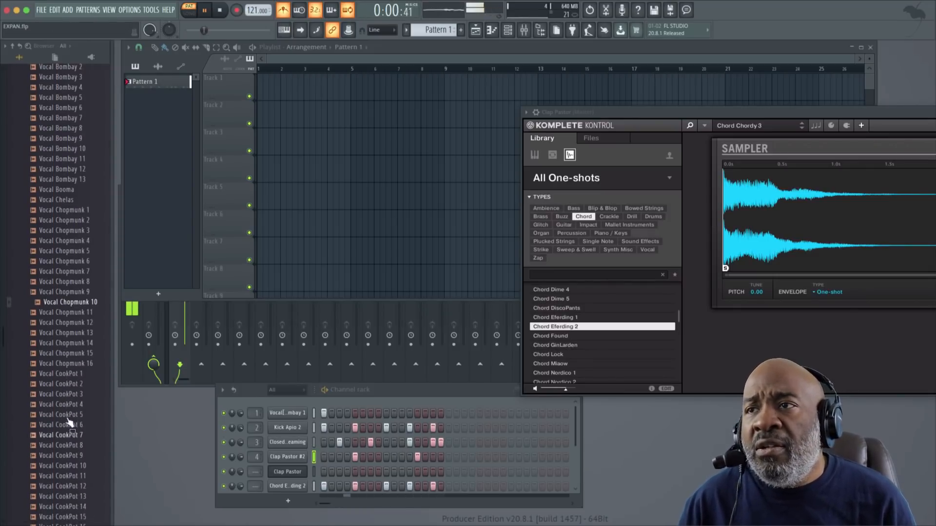
left_click(64, 385)
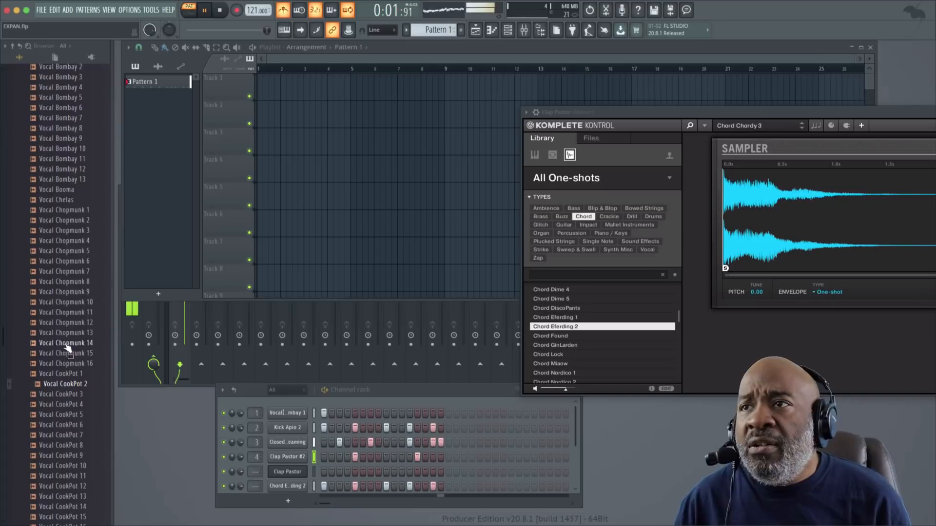
left_click(67, 374)
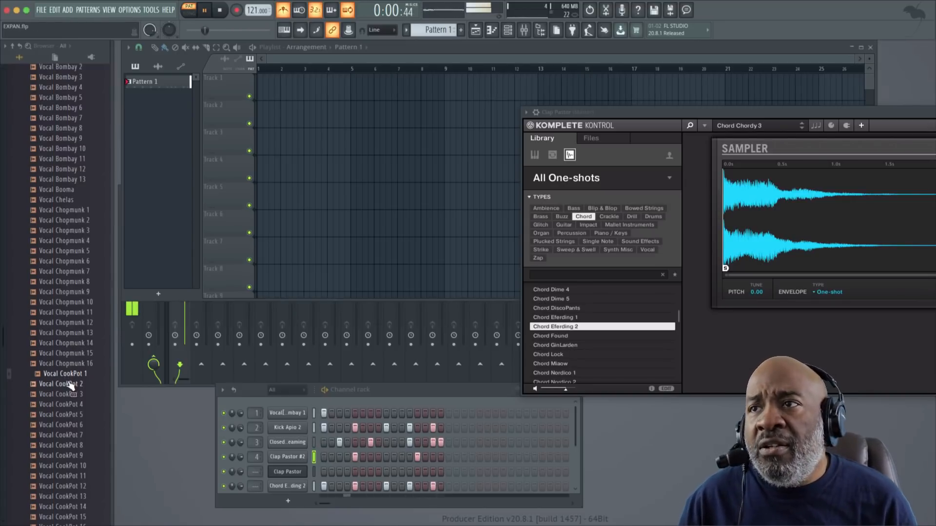
left_click(69, 384)
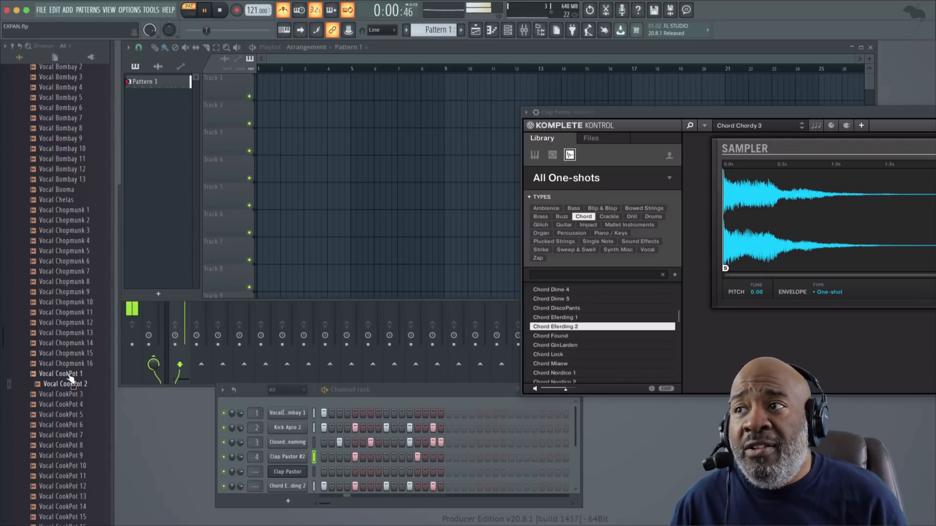
left_click(69, 376)
scroll(68, 381, "down", 3)
scroll(310, 446, "down", 2)
key("space")
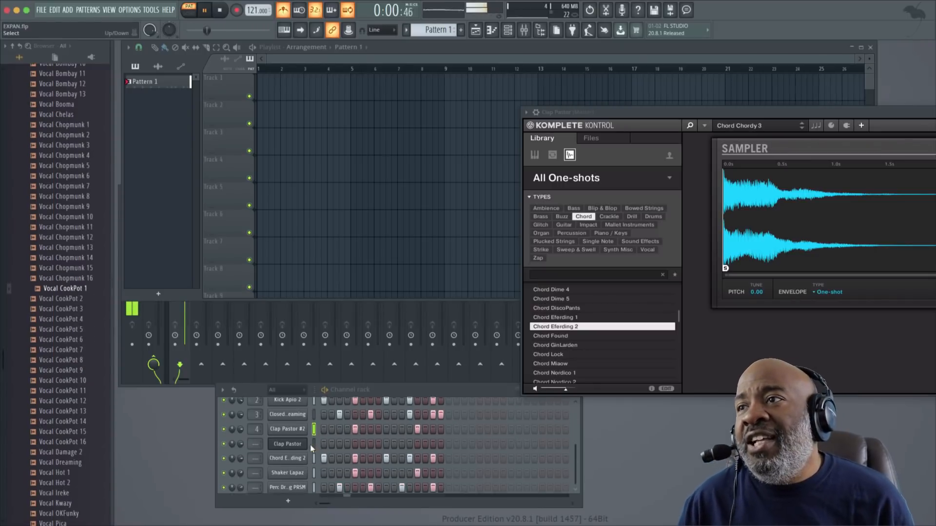
left_click(65, 300)
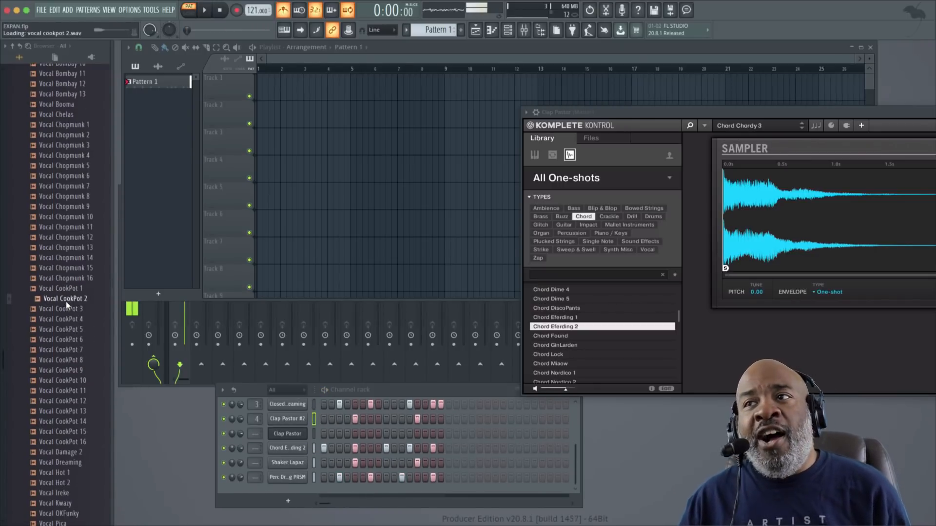
left_click(65, 288)
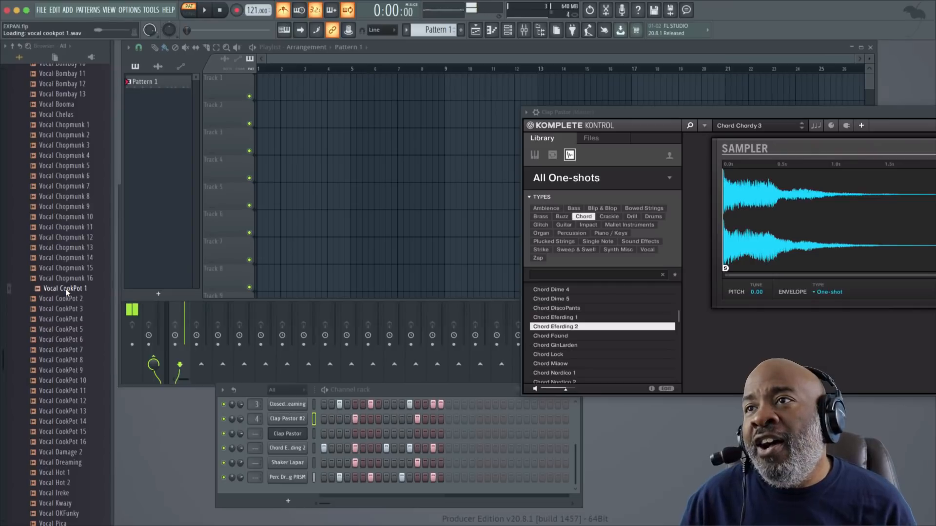
Add Vocal CookPot 1 as a new channel with a note on step 7 and route it to mixer insert 9 during playback.
left_click_drag(65, 289, 287, 487)
key("space")
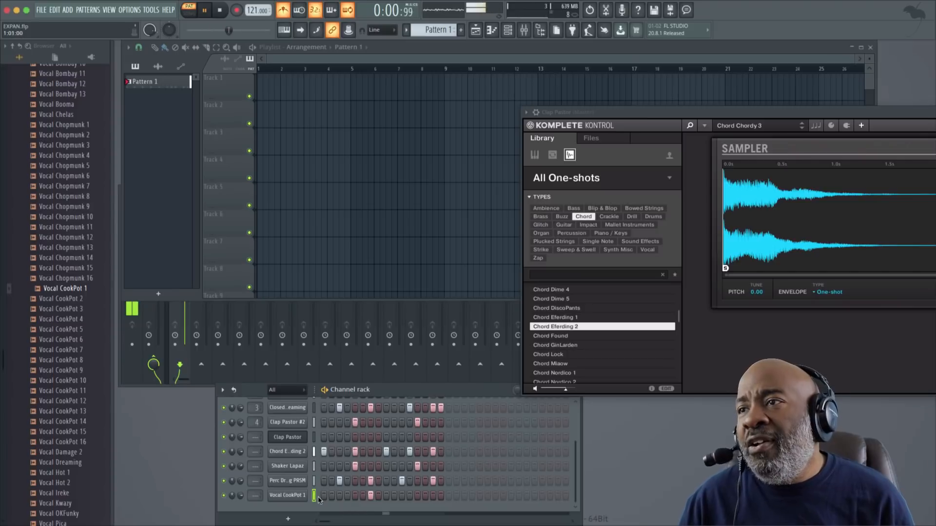
scroll(255, 496, "up", 3)
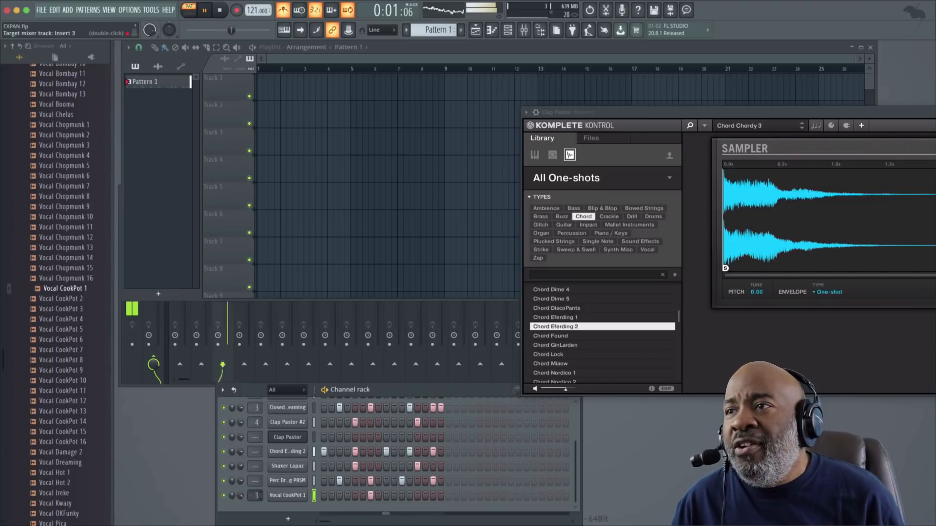
scroll(255, 495, "up", 5)
scroll(255, 495, "up", 1)
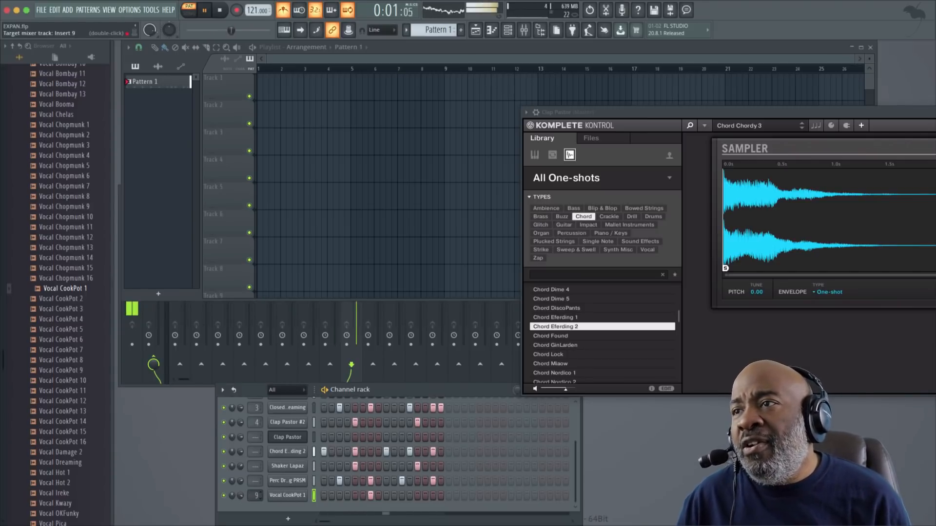
Bring up the mixer, rearrange the windows to expose its effect slots, and load Fruity Delay 2 on the Master track.
left_click(524, 31)
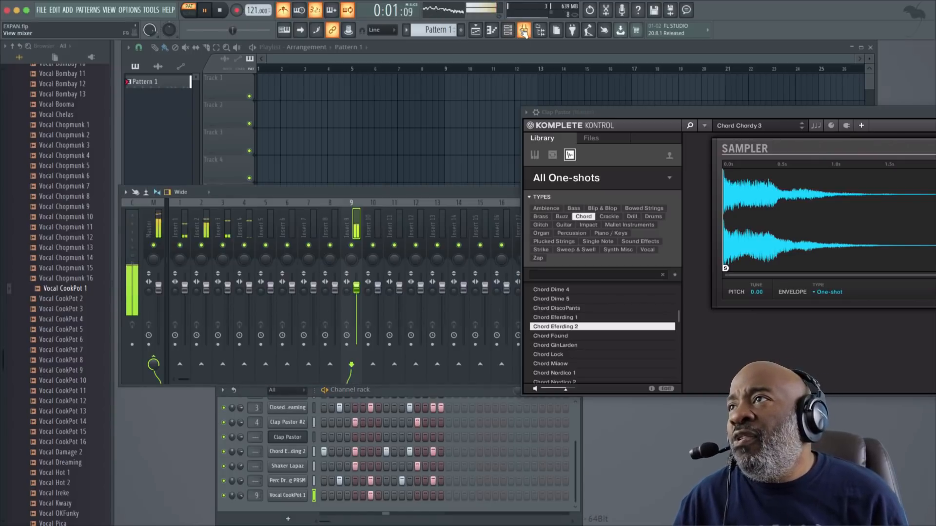
left_click_drag(464, 194, 426, 249)
left_click_drag(630, 106, 753, 37)
left_click_drag(511, 249, 360, 348)
left_click(647, 371)
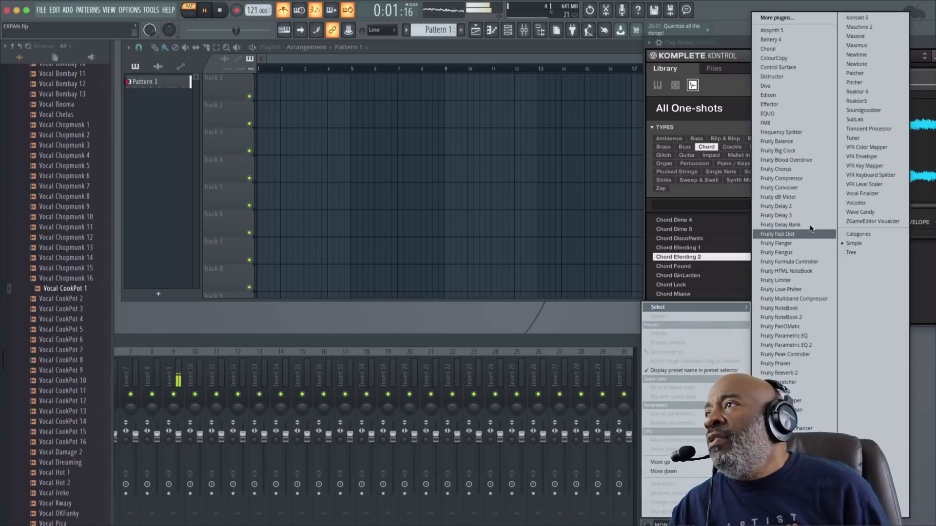
left_click(807, 206)
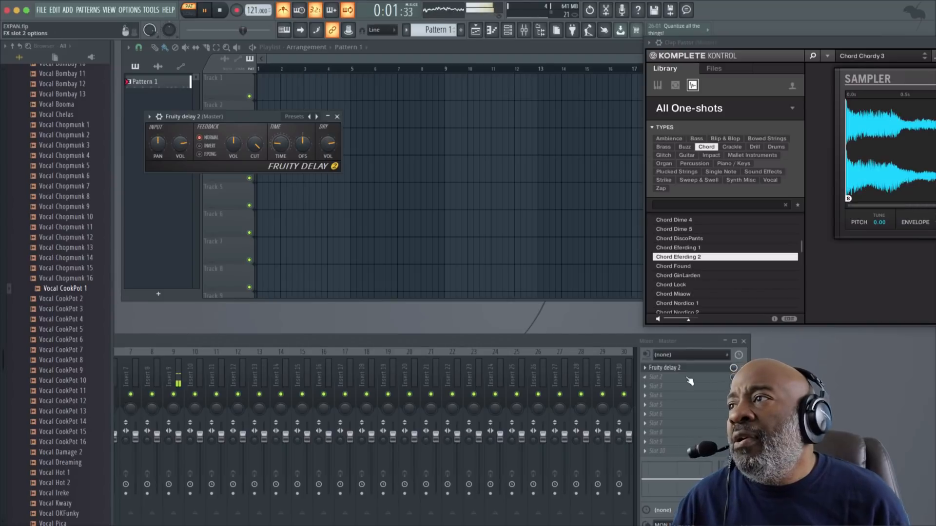
Load Fruity Delay 2 in the first effect slot of Insert 9 and lower the delay's input volume.
left_click(182, 373)
left_click(648, 367)
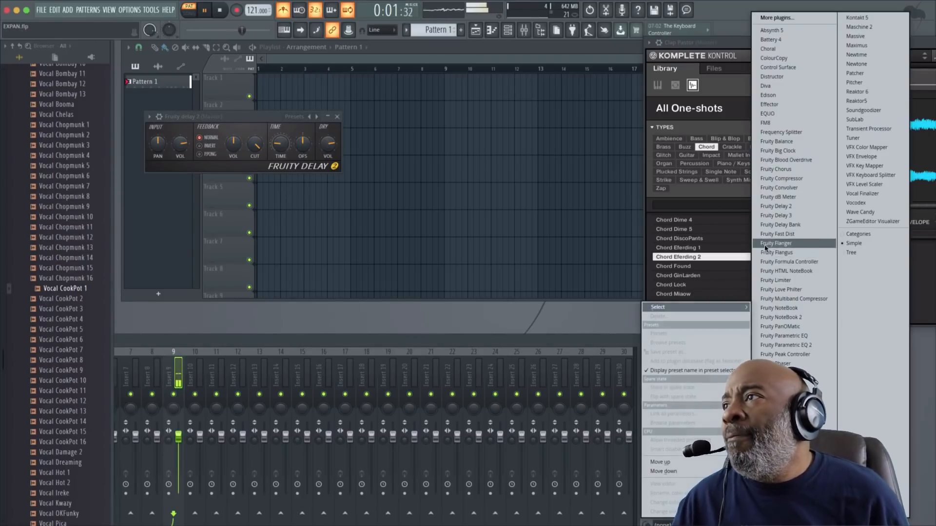
left_click(775, 206)
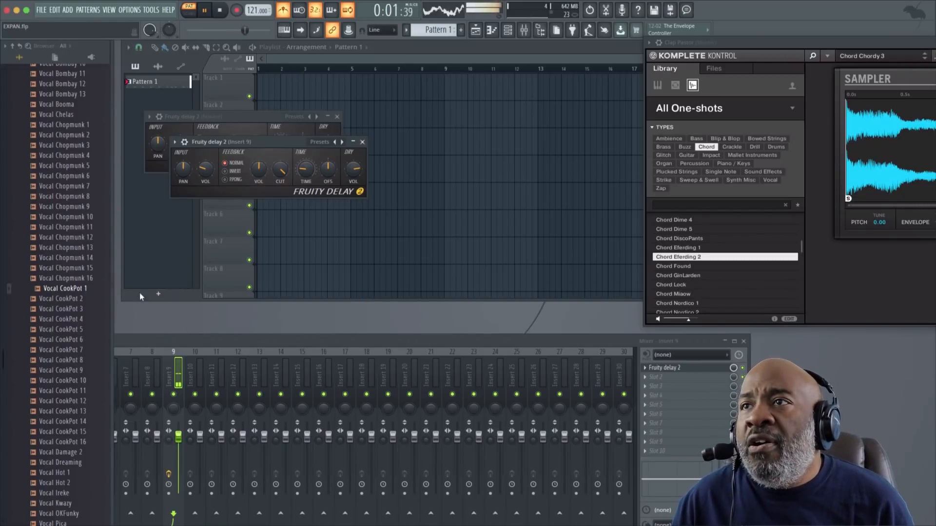
Collapse the browser tree and open the Chord one-shots folder within the Global Shake Library samples.
left_click(12, 46)
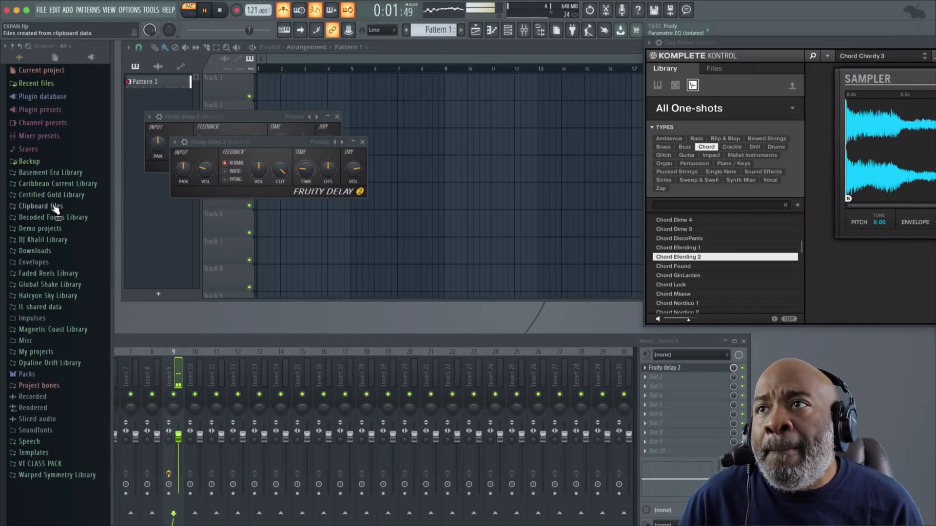
left_click(58, 288)
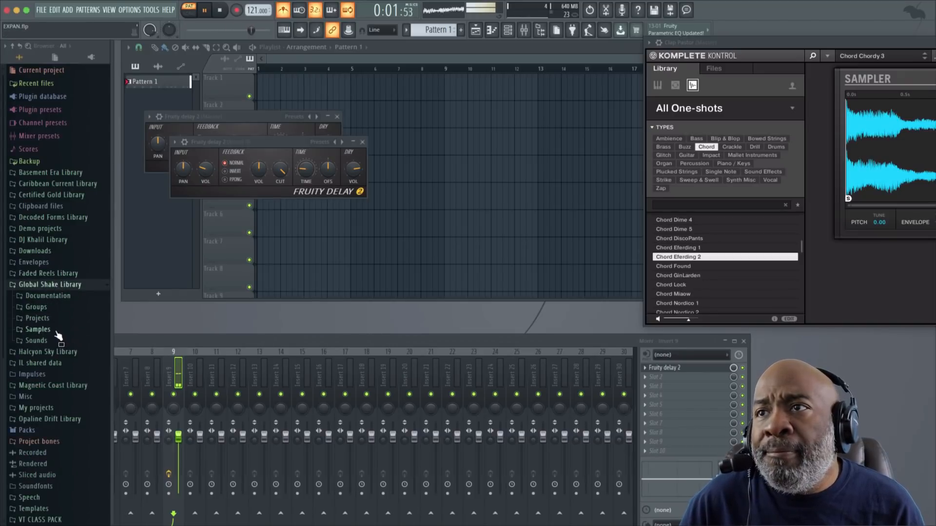
left_click(59, 331)
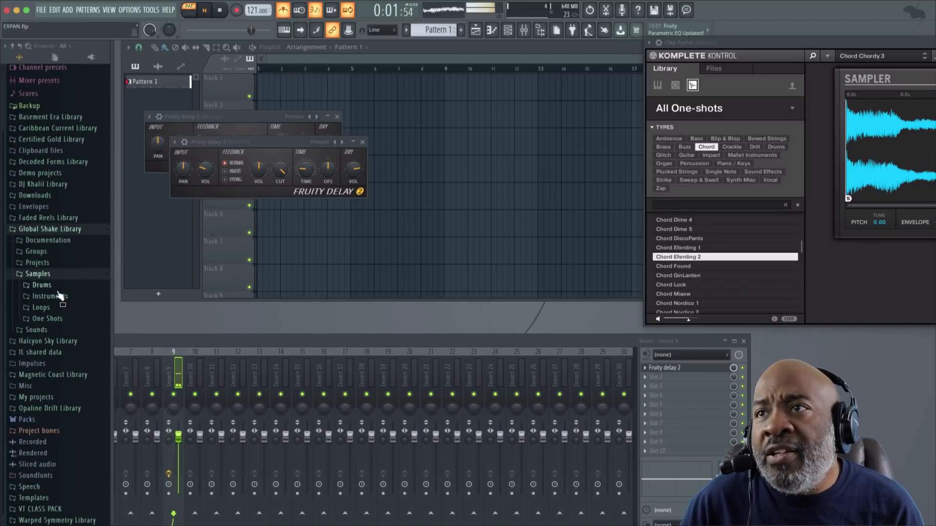
left_click(58, 318)
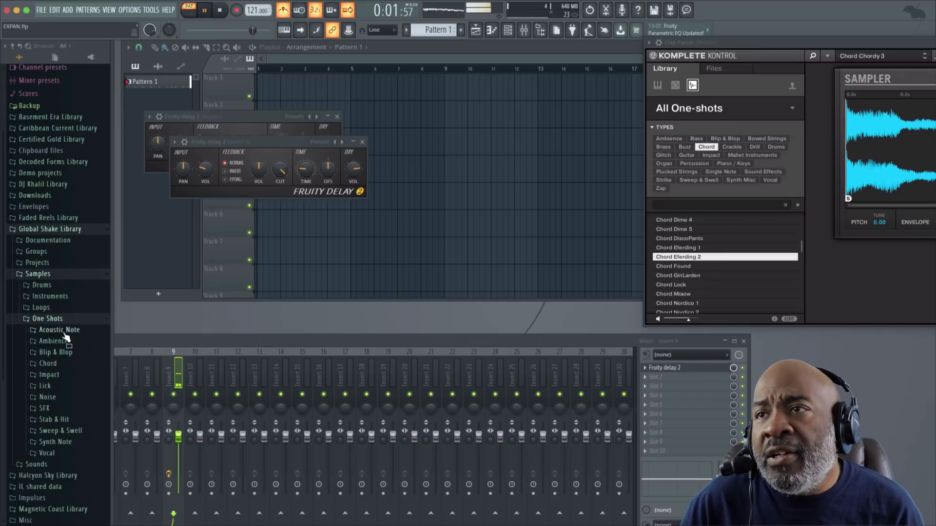
left_click(61, 363)
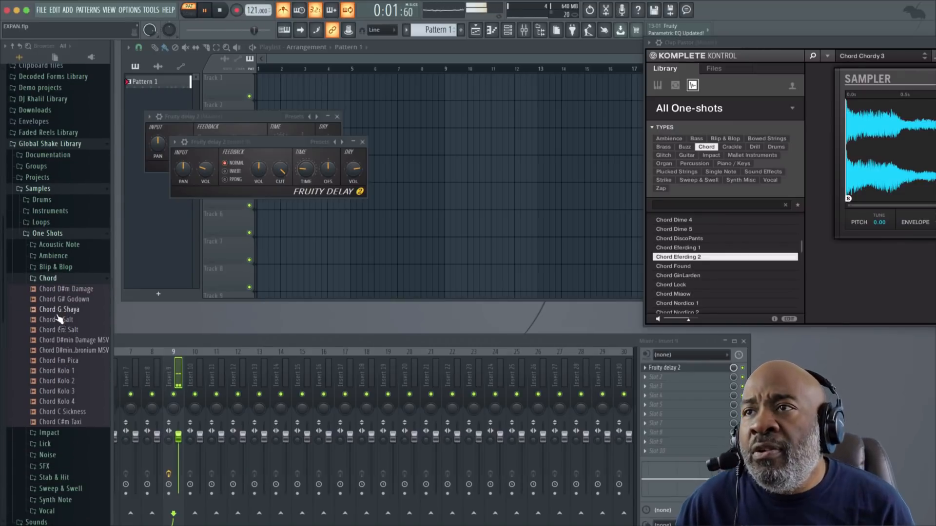
Audition the Global Shake chord one-shots from Chord A Salt down to Chord C#m Taxi against the playing pattern.
left_click(59, 319)
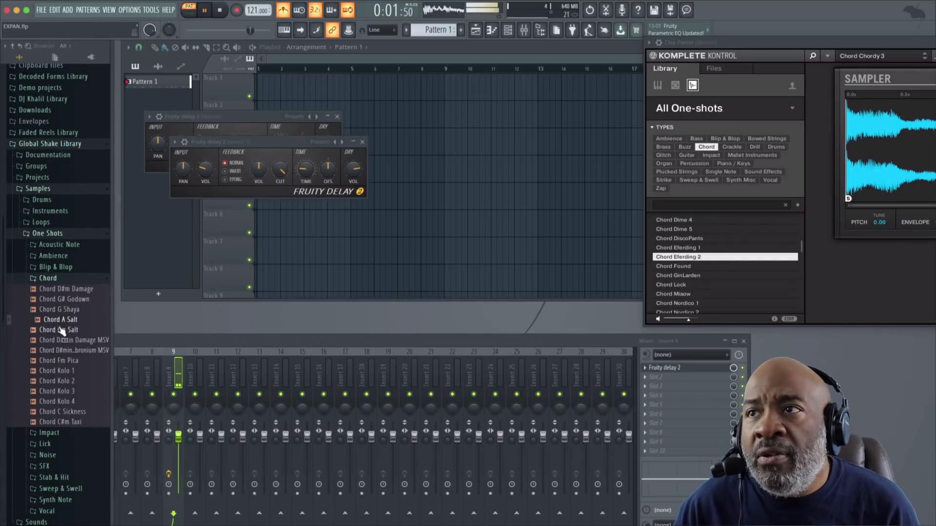
left_click(61, 331)
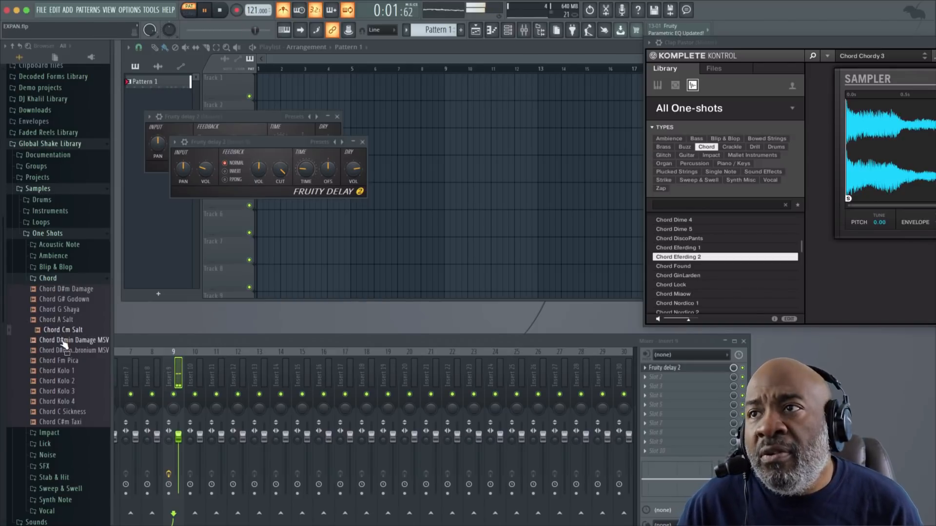
left_click(63, 340)
left_click(64, 350)
left_click(67, 360)
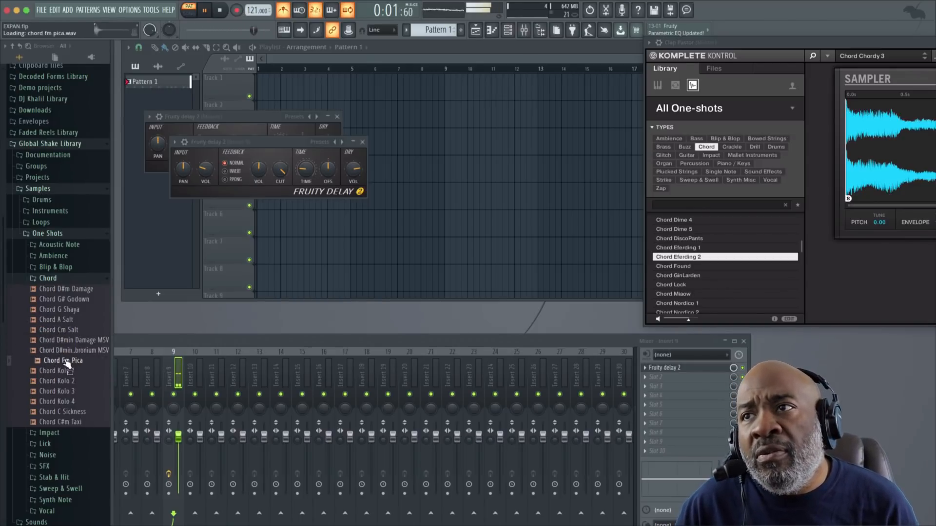
left_click(68, 371)
left_click(69, 381)
left_click(69, 391)
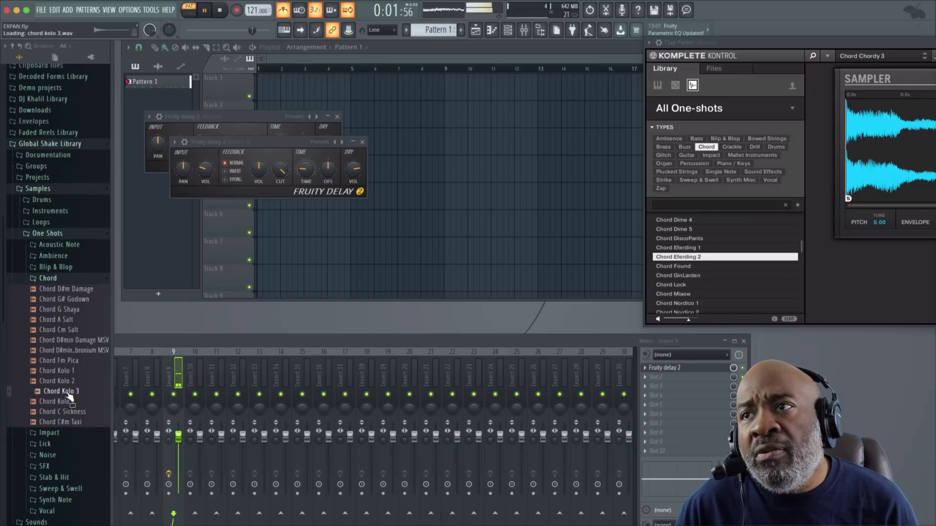
left_click(71, 402)
left_click(68, 392)
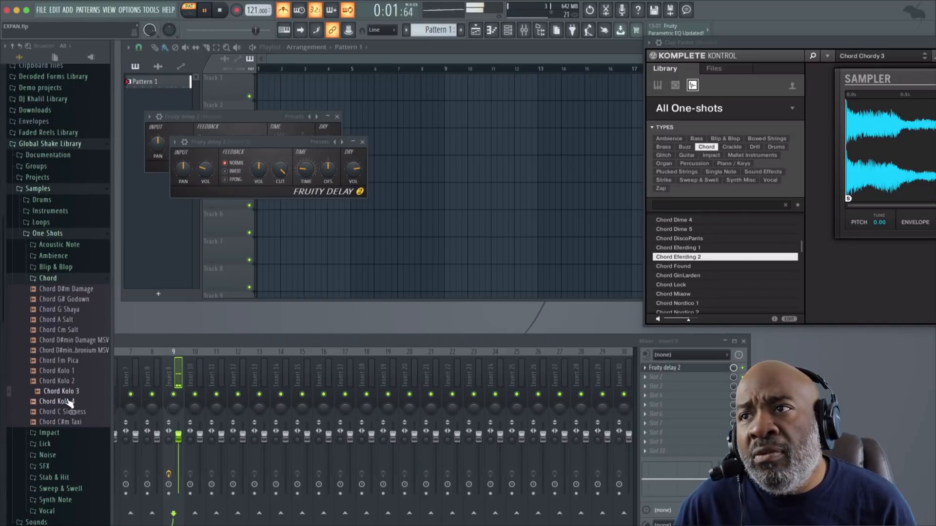
left_click(69, 400)
left_click(69, 411)
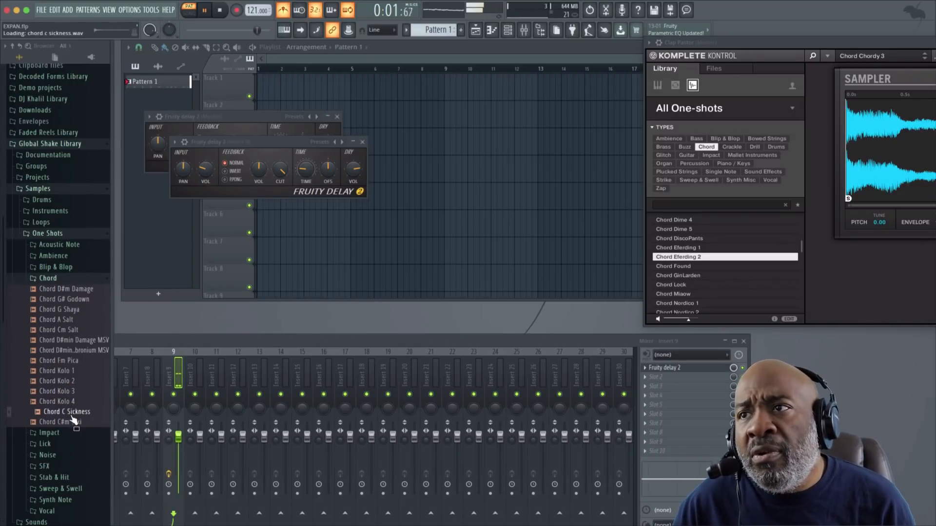
left_click(69, 422)
Audition the first chord one-shots in the folder again, from Chord D#m Damage to Chord D#min Damage MSV, finishing on Chord Cm Salt.
left_click(69, 309)
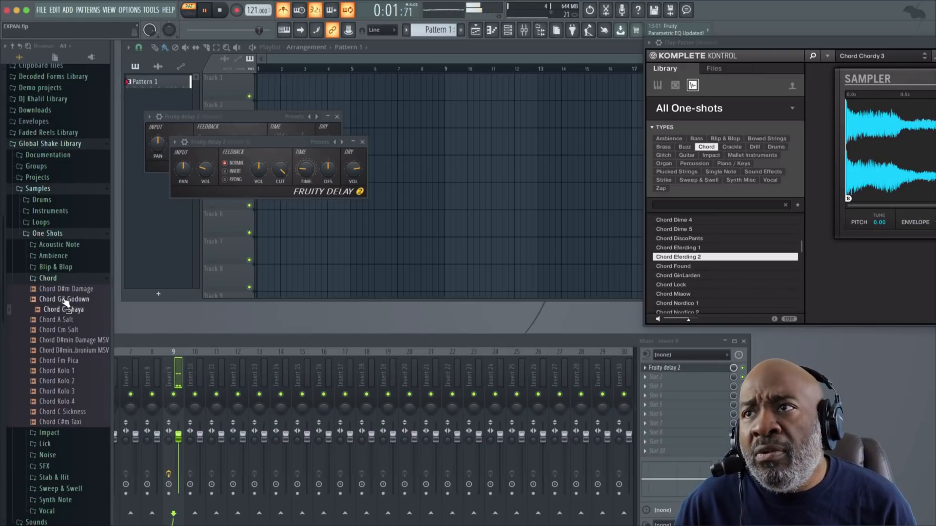
left_click(69, 299)
left_click(68, 289)
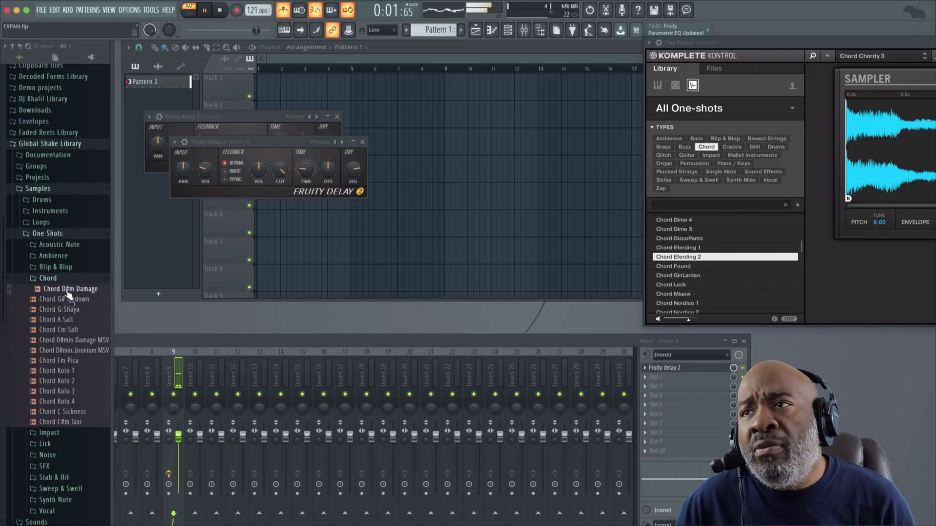
left_click(68, 309)
left_click(63, 320)
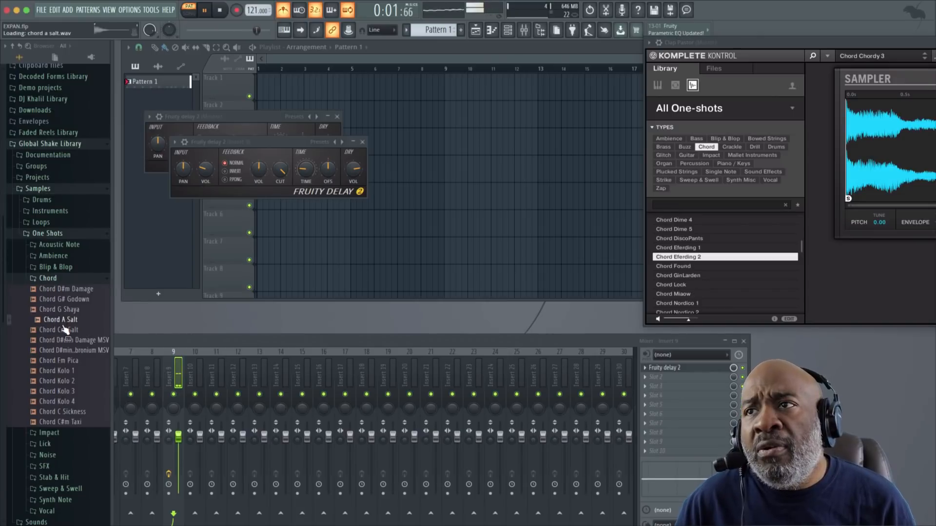
left_click(64, 329)
left_click(66, 339)
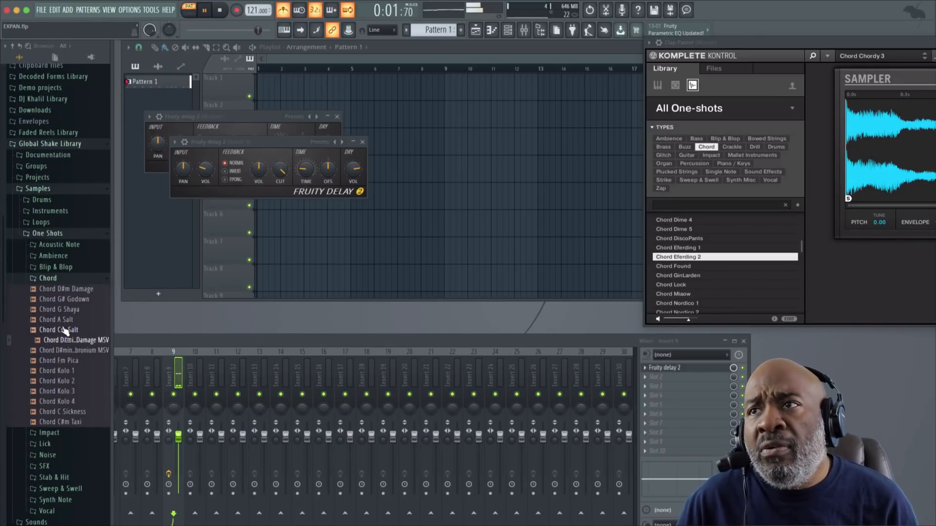
left_click(65, 330)
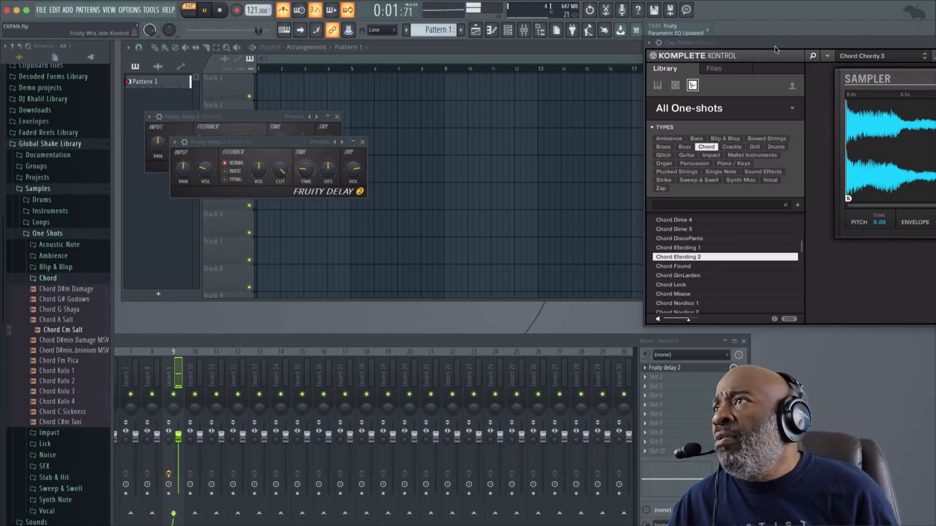
Move the Komplete Kontrol window fully into view, stop playback, and preview its chord one-shots from Chord Found to Chord Lock.
left_click_drag(779, 42, 264, 93)
key("space")
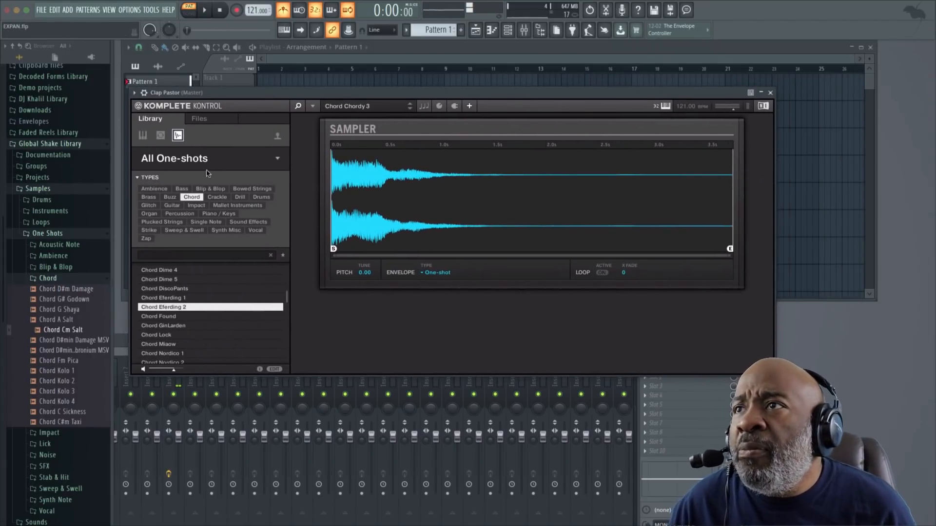
key("Down")
key("Down")
key("Down")
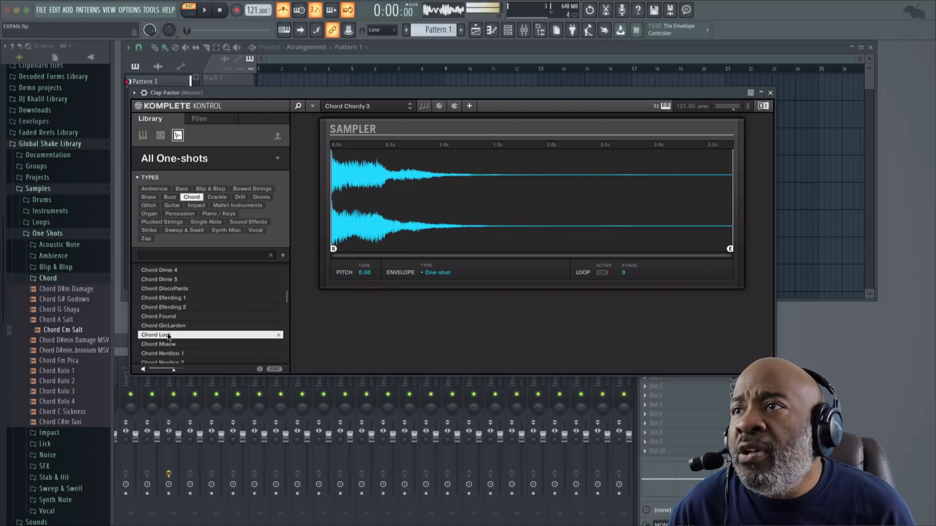
Load the Chord Eferding 1 one-shot into the Komplete Kontrol sampler and restart playback of the pattern.
key("Up")
key("Up")
key("Up")
key("Up")
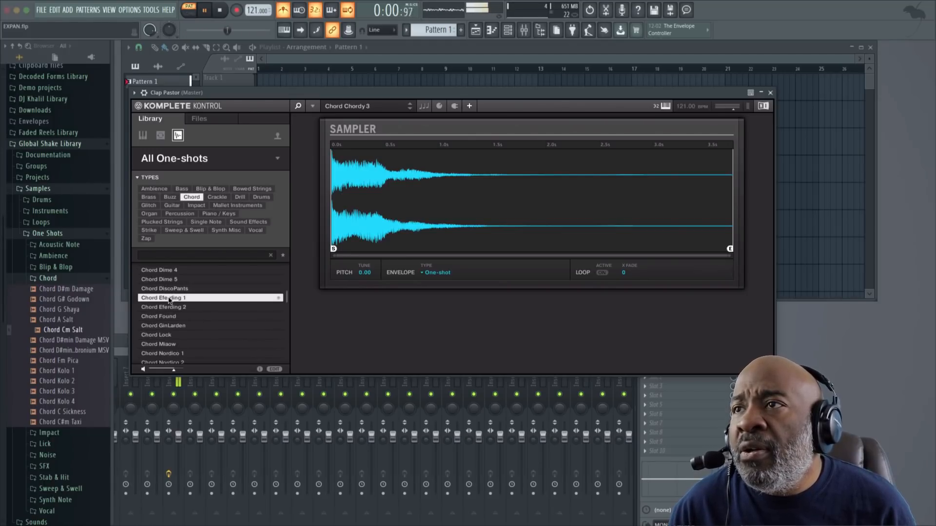
double_click(170, 300)
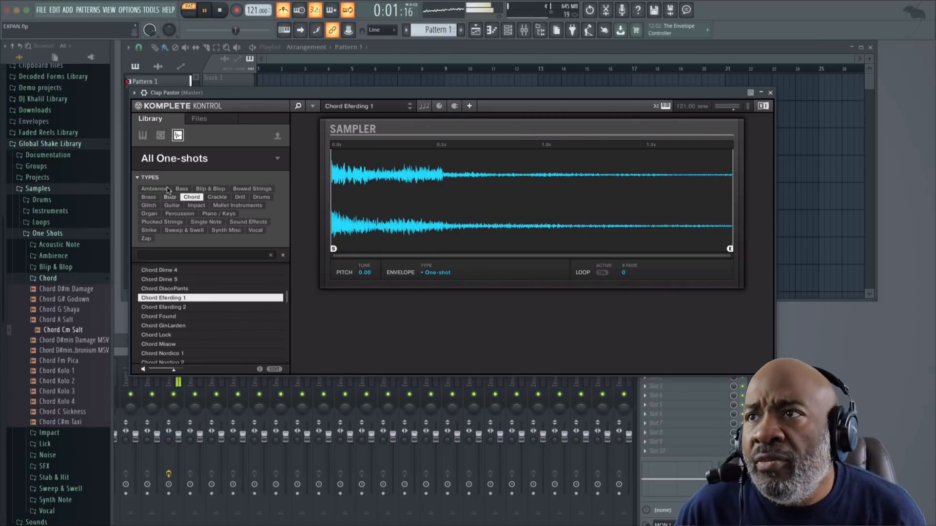
key("space")
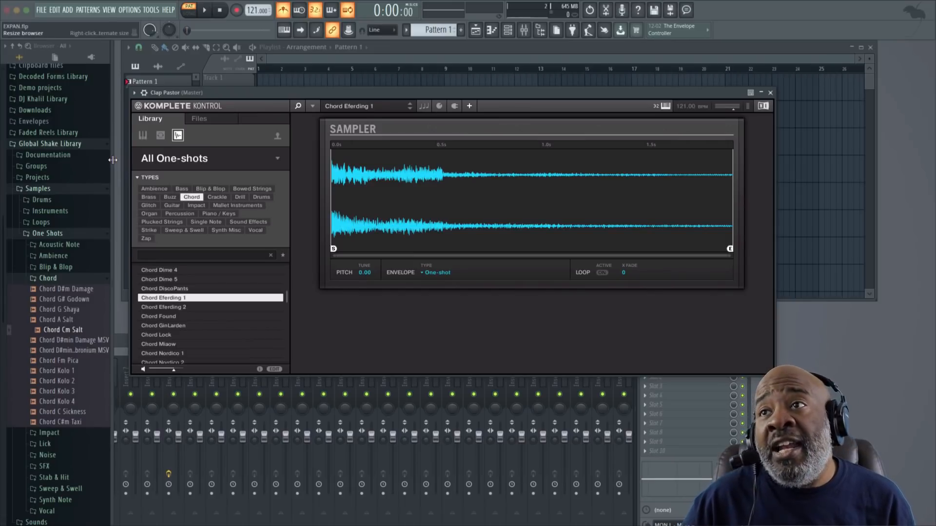
left_click(206, 14)
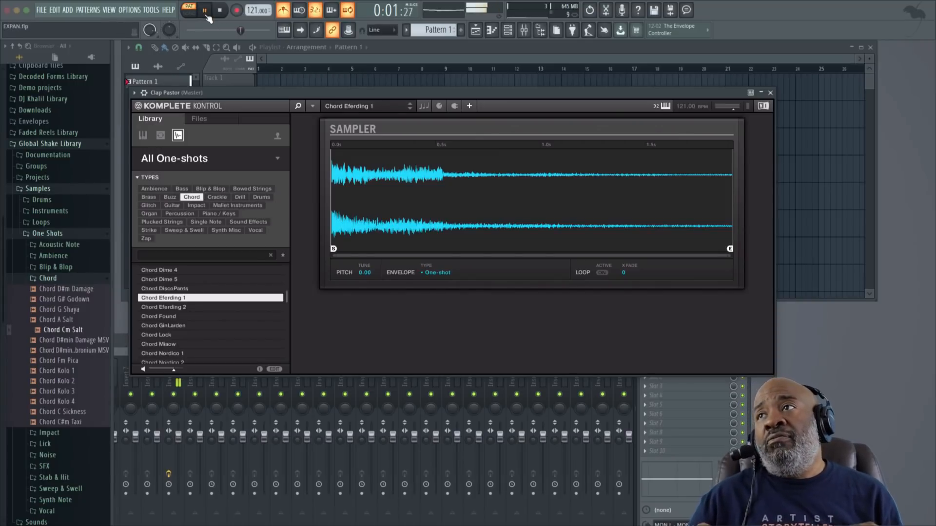